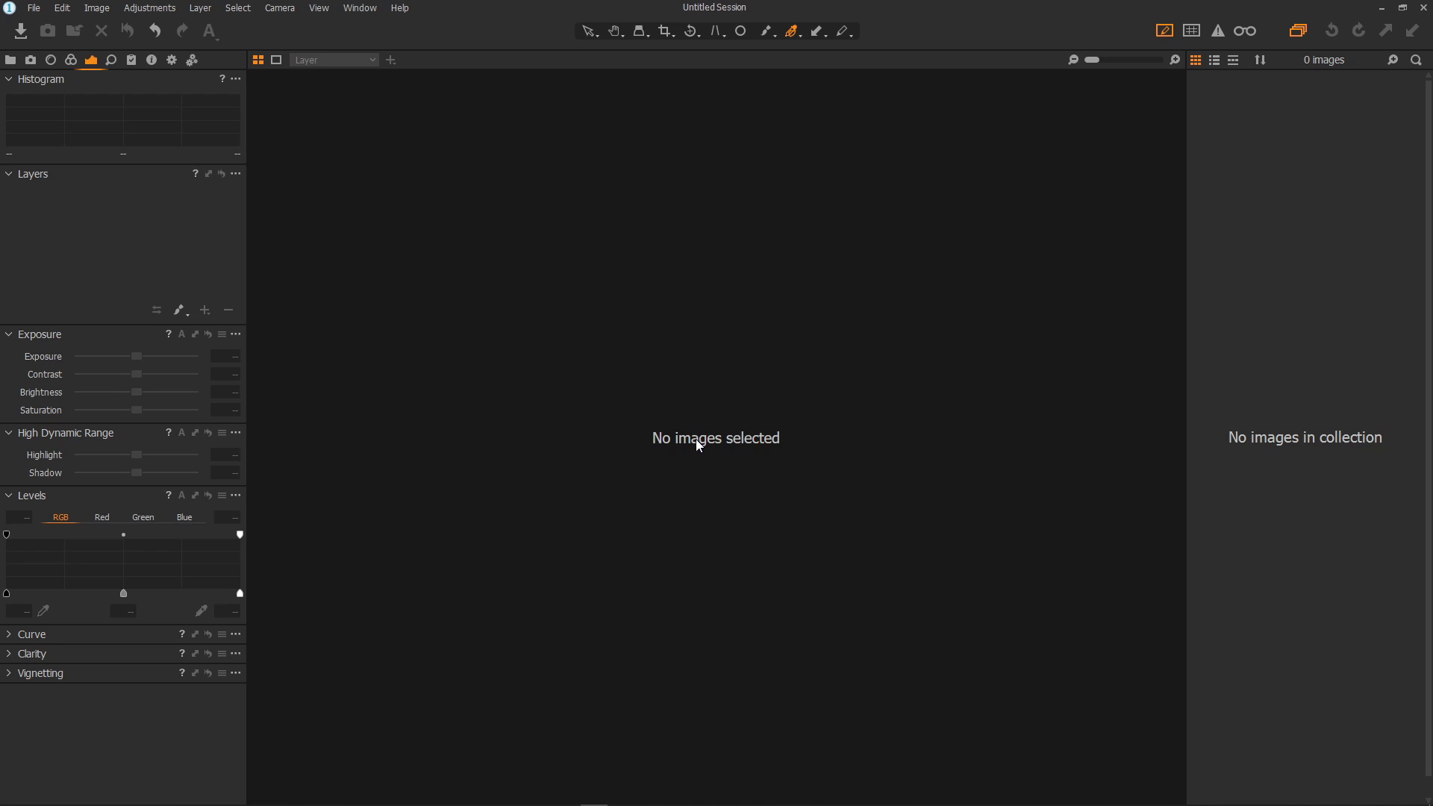
Create a new session named 'Tutorial Session' in Pictures using the Blank template
left_click(35, 9)
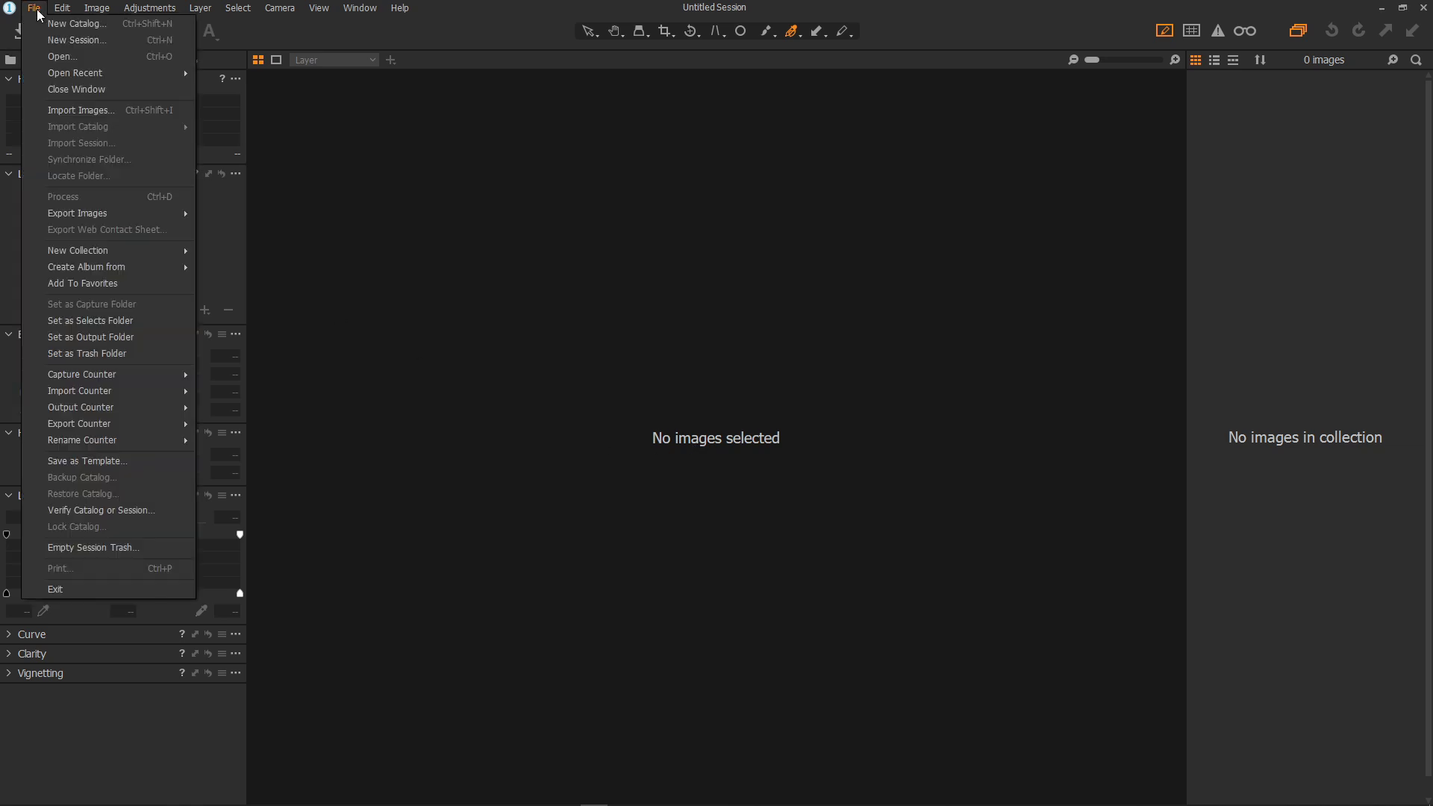
left_click(74, 40)
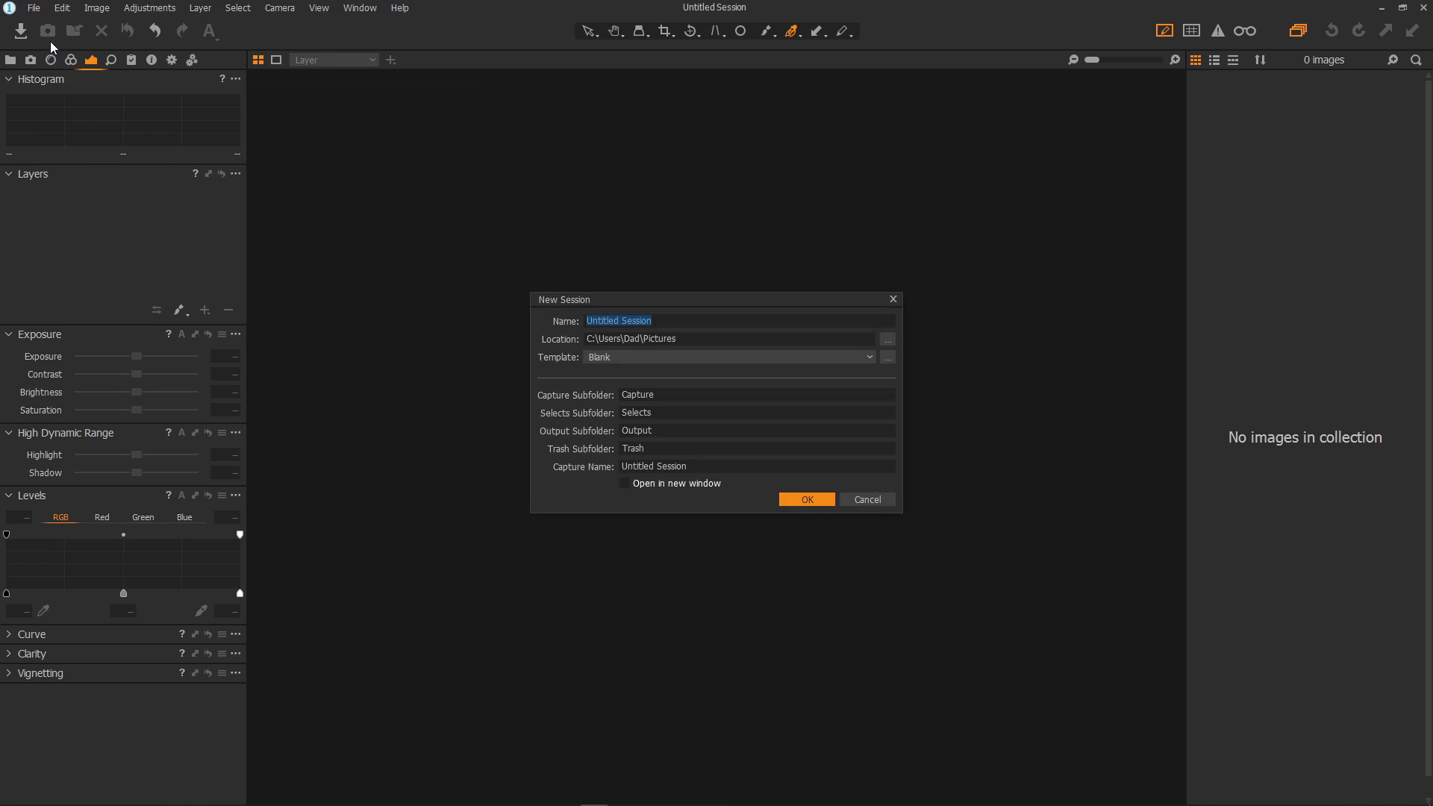
left_click(692, 323)
key("BackSpace")
key("BackSpace")
key("BackSpace")
key("BackSpace")
key("BackSpace")
key("BackSpace")
key("BackSpace")
key("BackSpace")
key("BackSpace")
key("BackSpace")
key("BackSpace")
key("BackSpace")
key("BackSpace")
key("BackSpace")
key("BackSpace")
key("BackSpace")
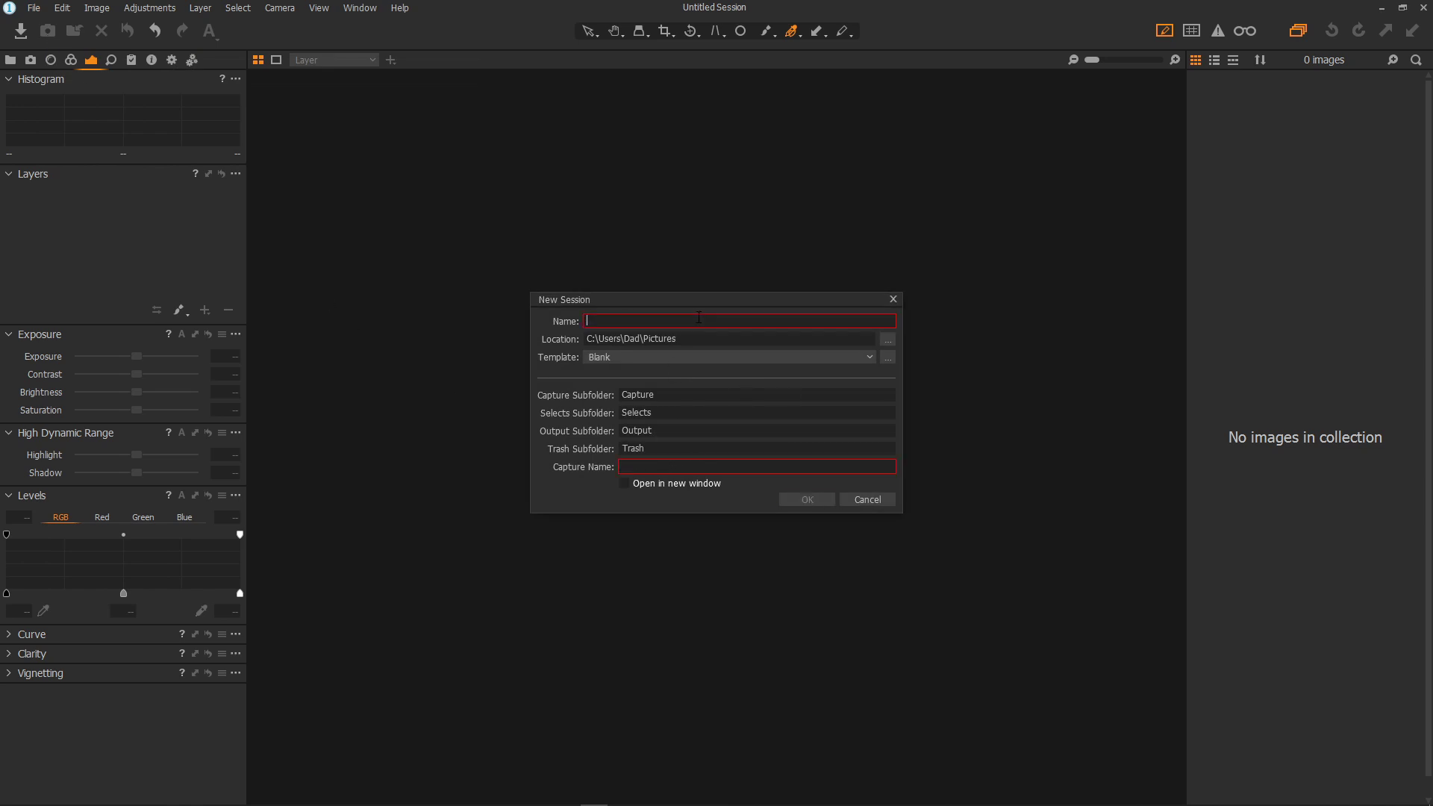
type("Tutori")
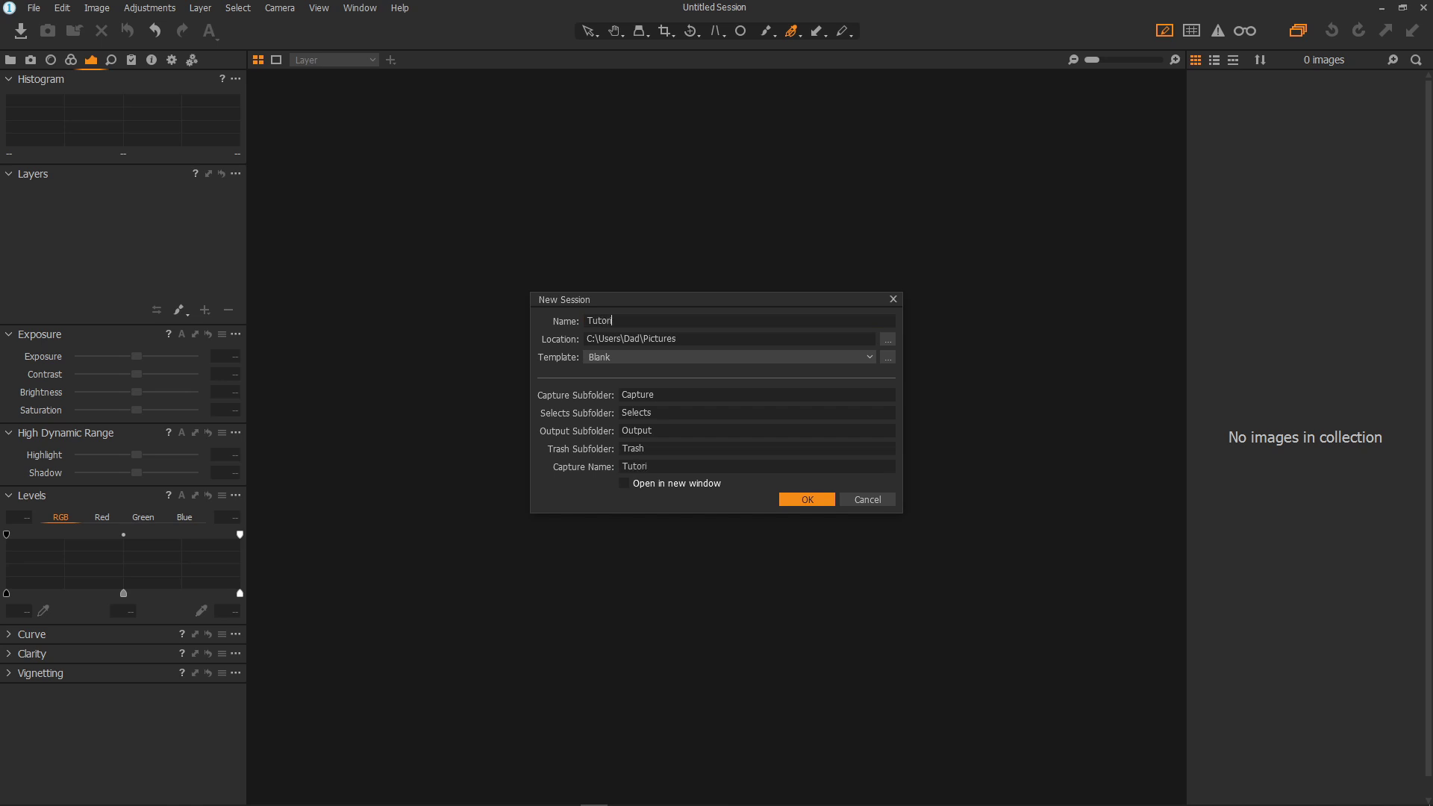
type("al Session")
left_click(887, 341)
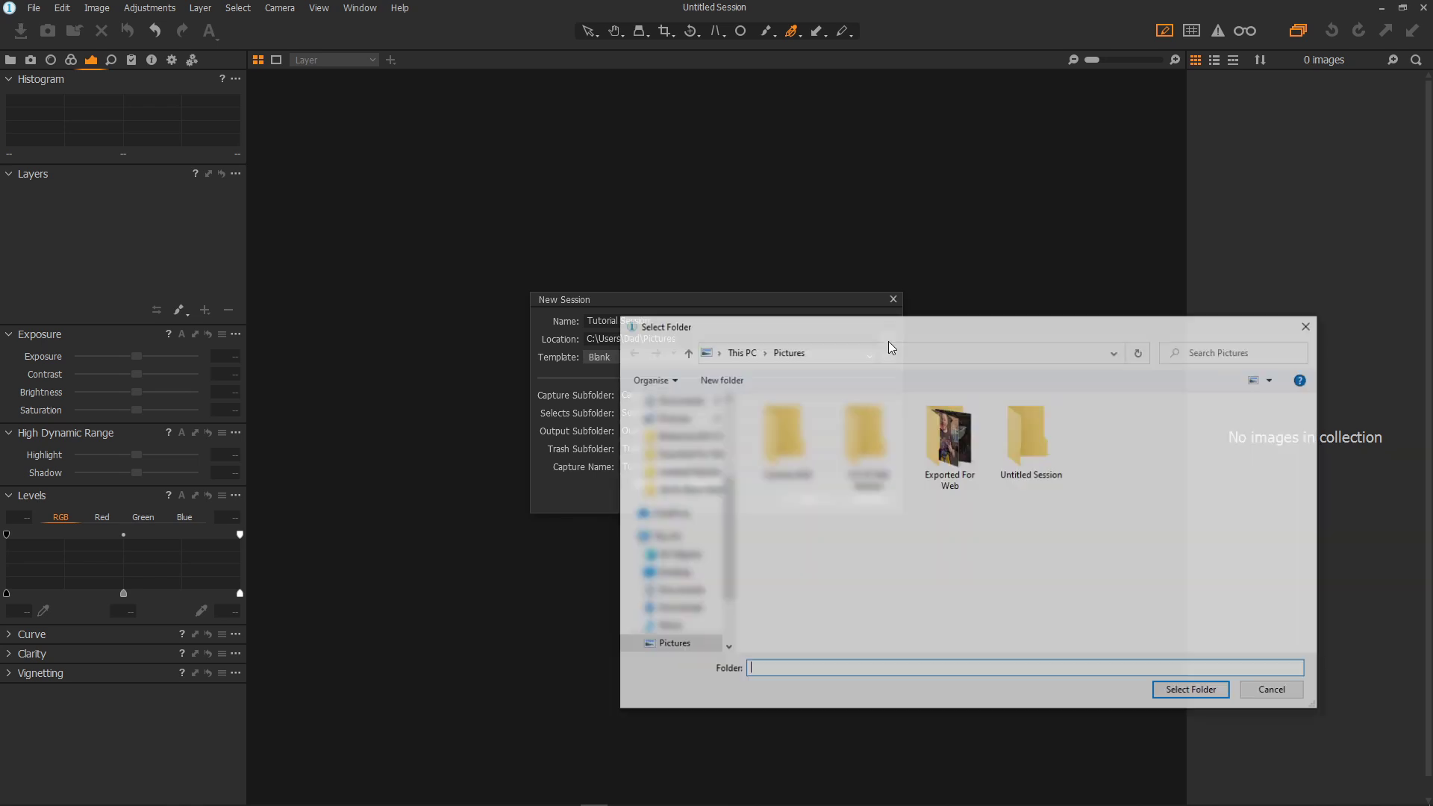
left_click(1275, 693)
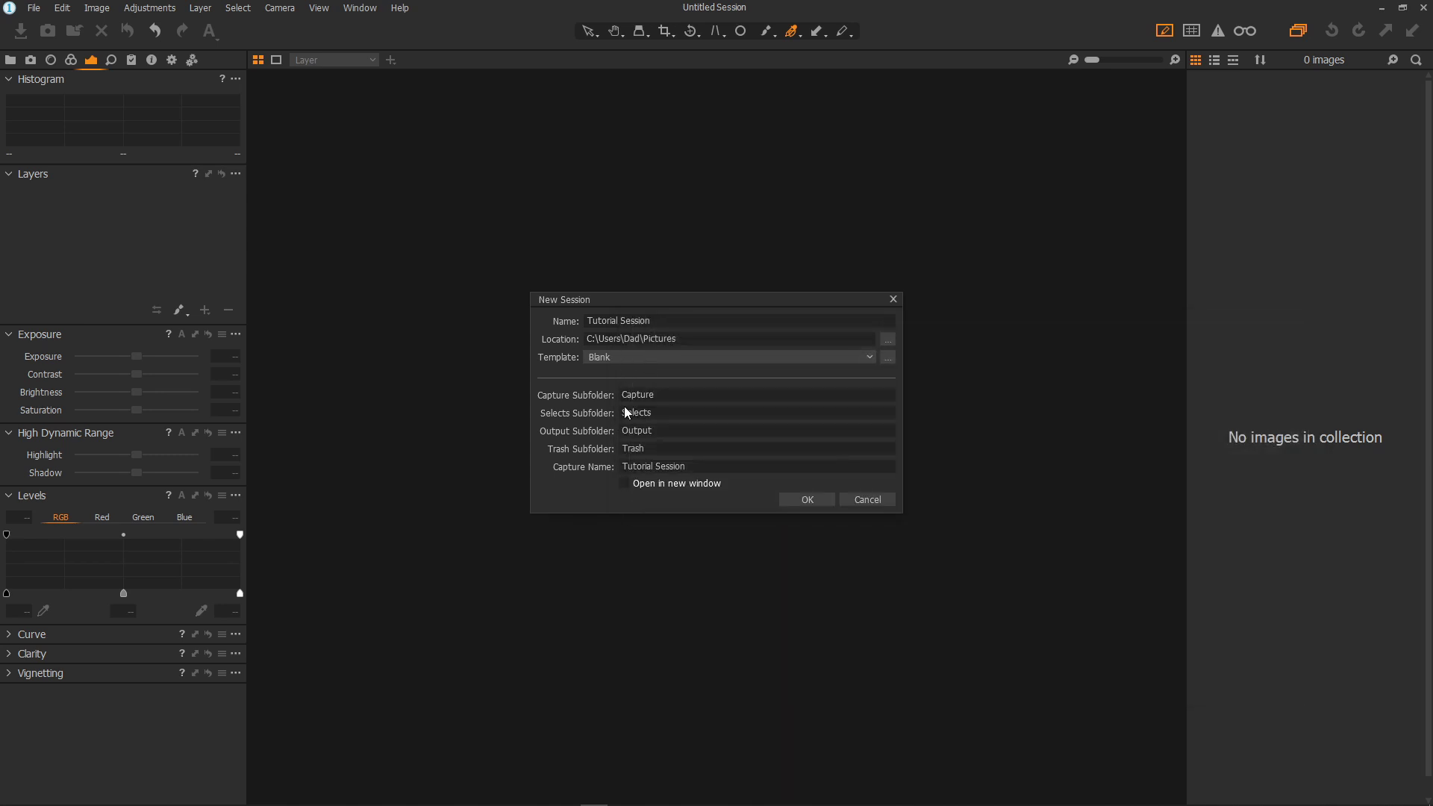
left_click(867, 357)
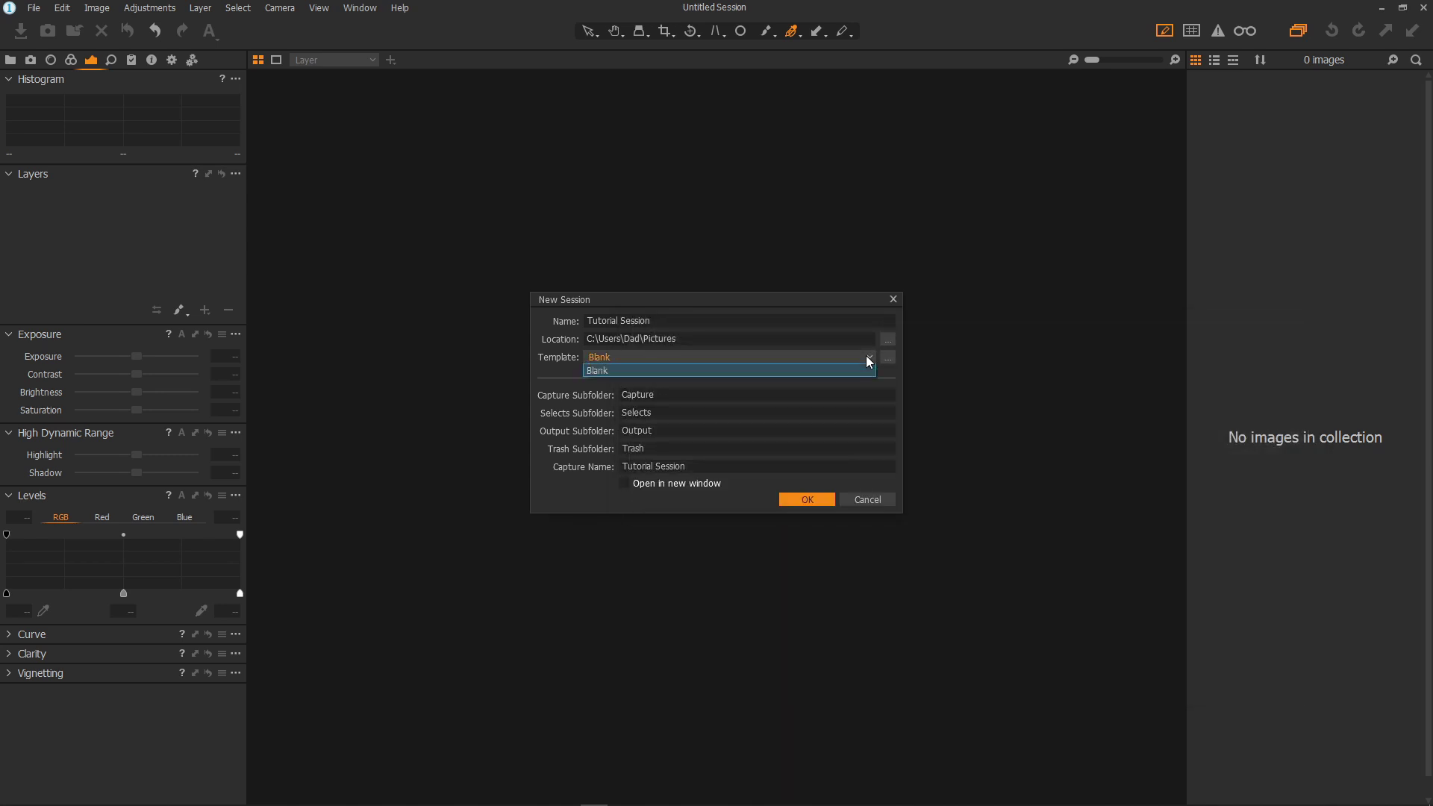
left_click(785, 368)
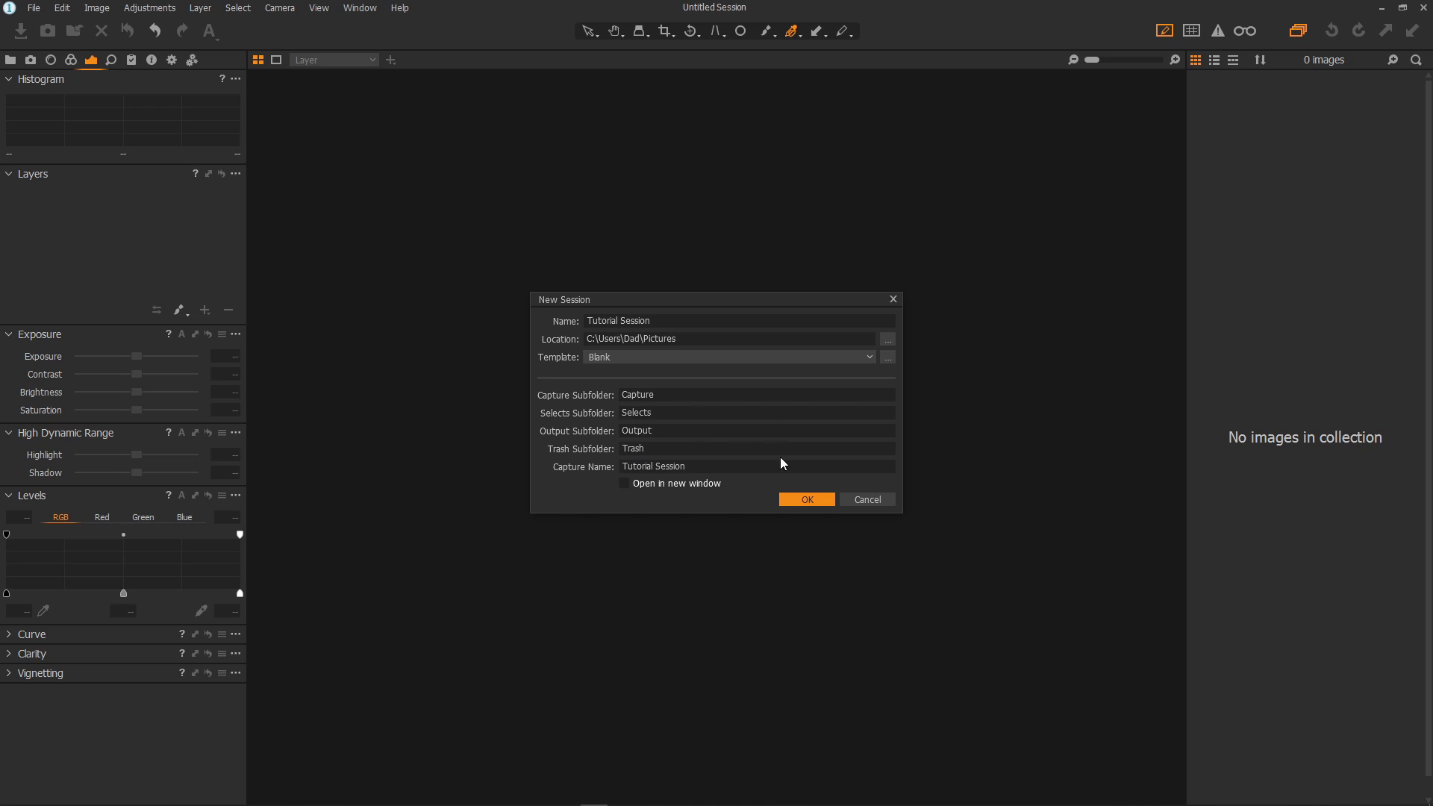
left_click(808, 498)
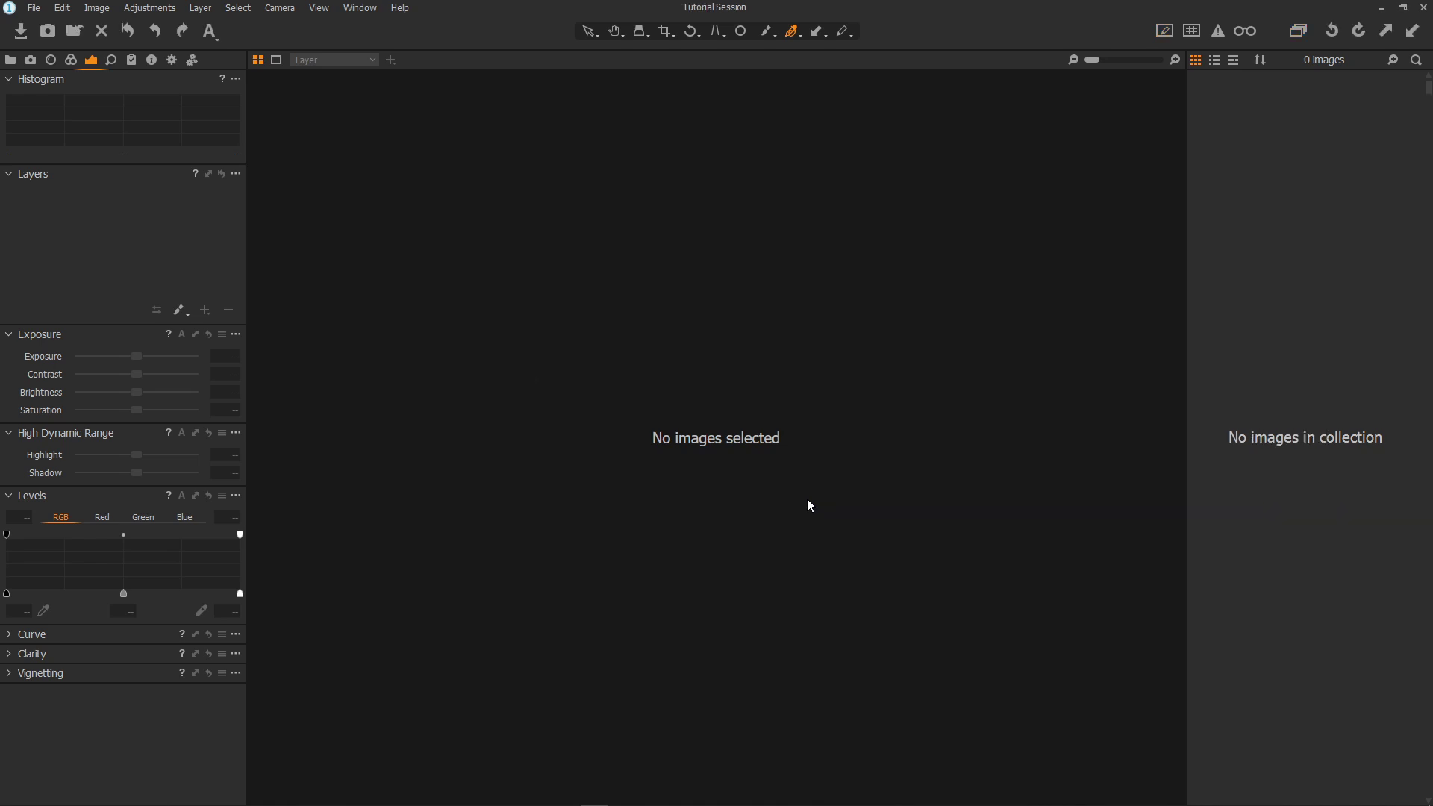
Switch the left panel to the Library tool tab to list the session folders
left_click(11, 61)
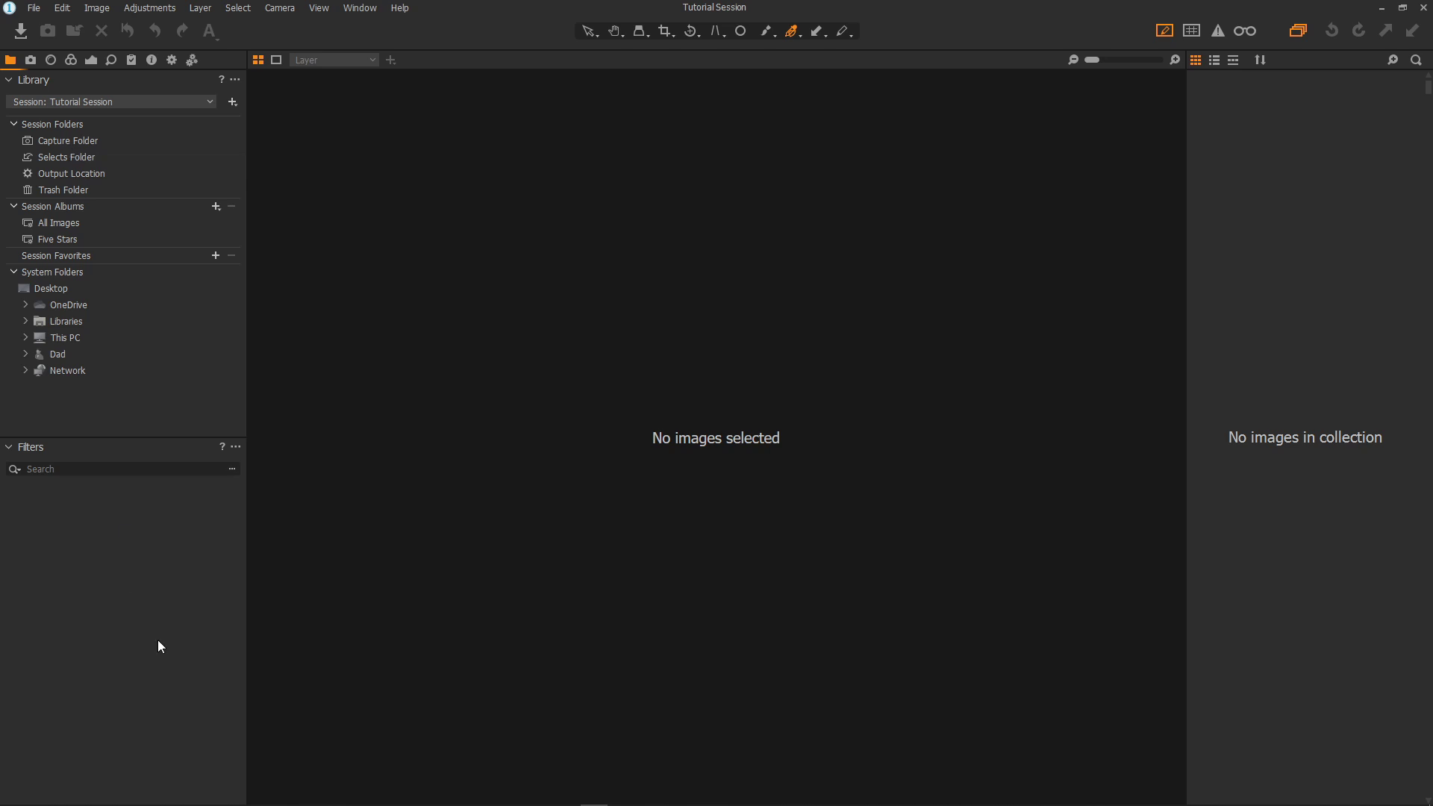
In File Explorer, browse to Pictures > Tutorial Session and peek into the empty Capture folder
left_click(69, 794)
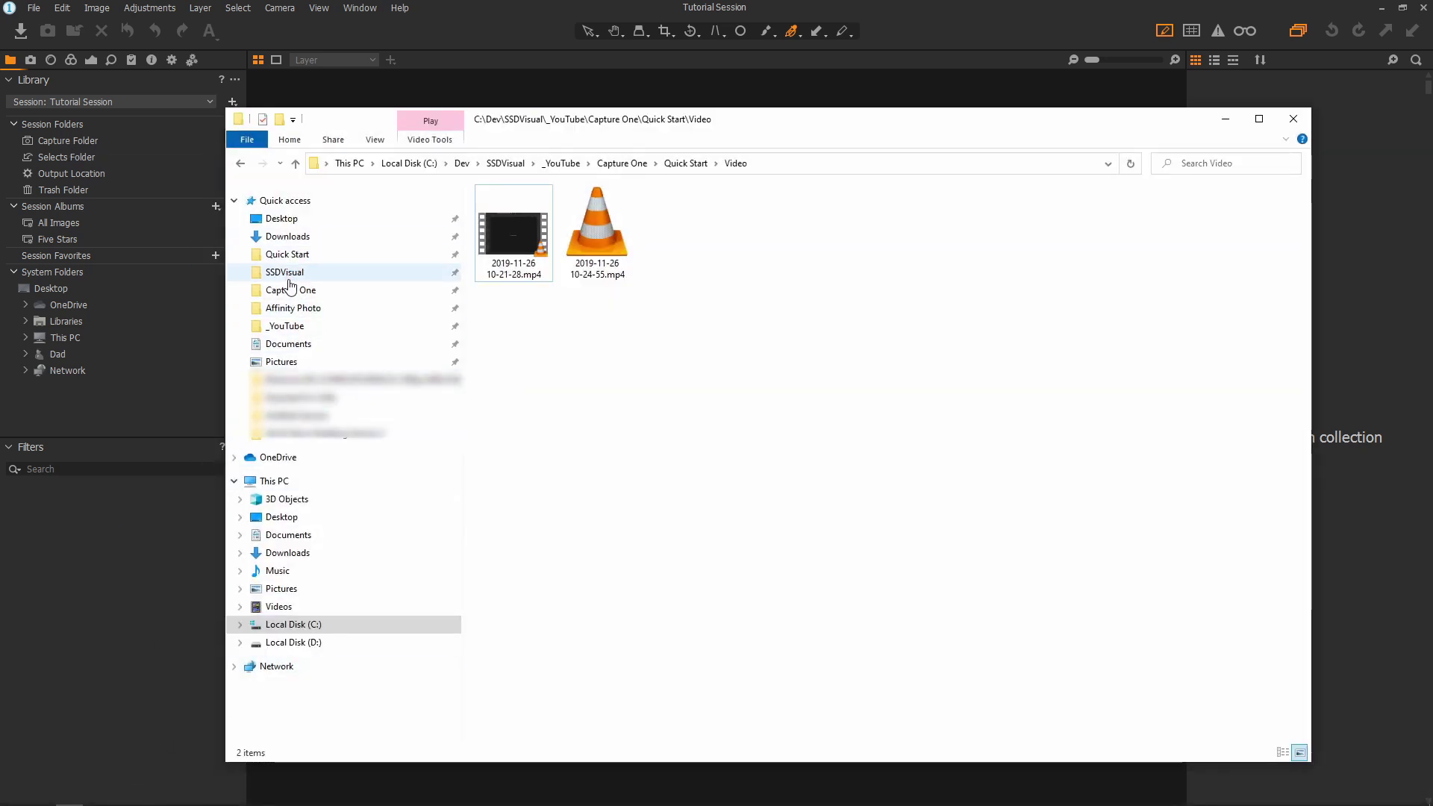
left_click(288, 362)
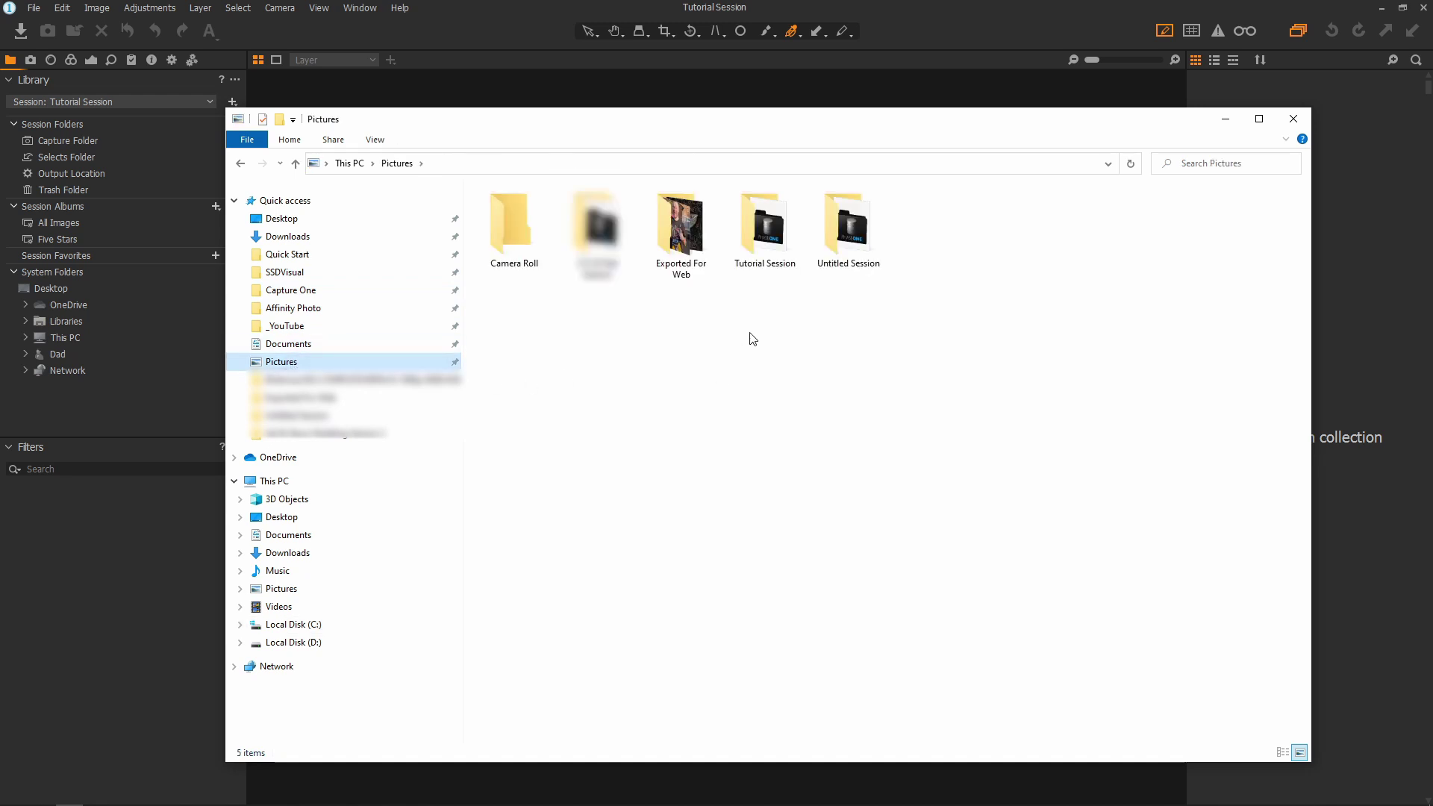
double_click(770, 235)
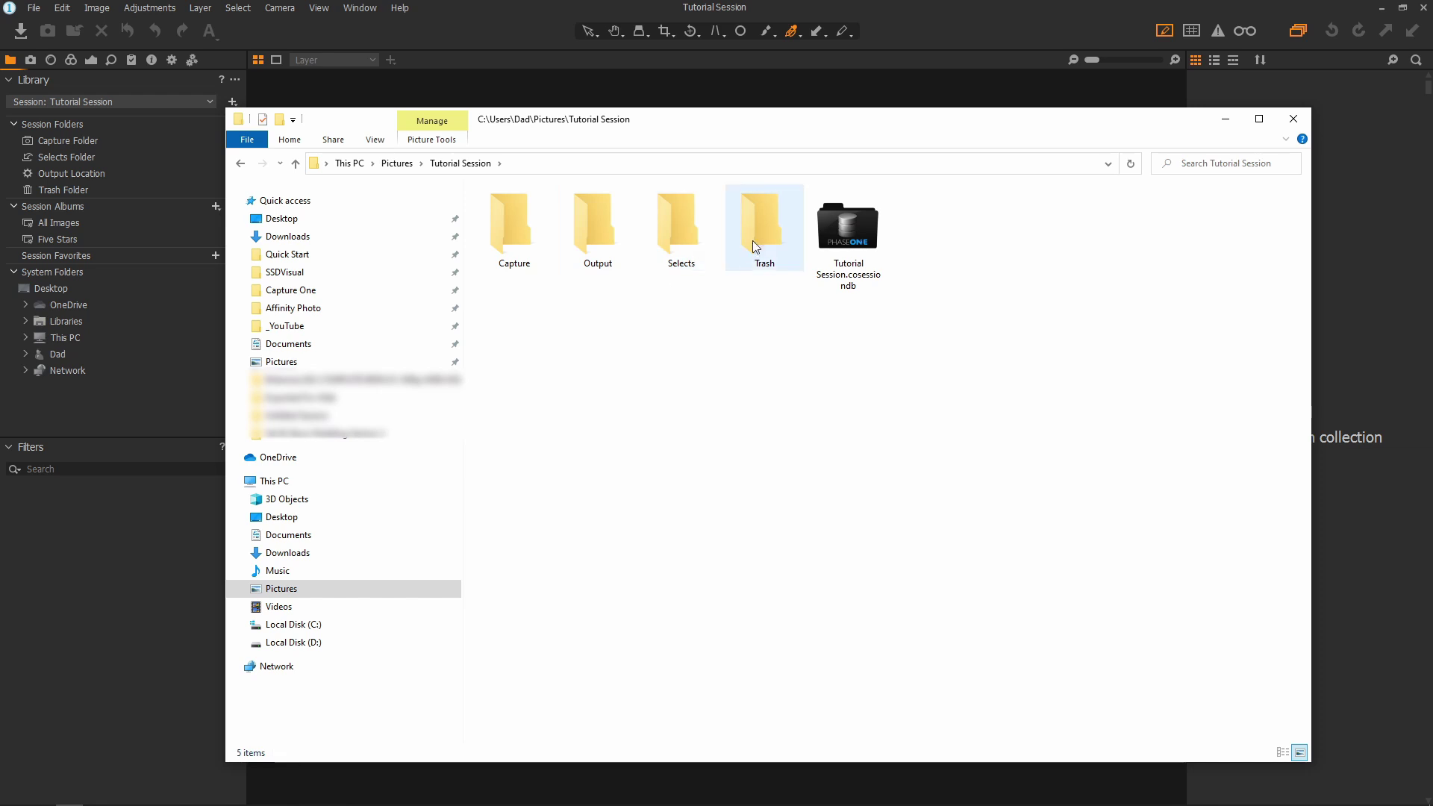
double_click(519, 233)
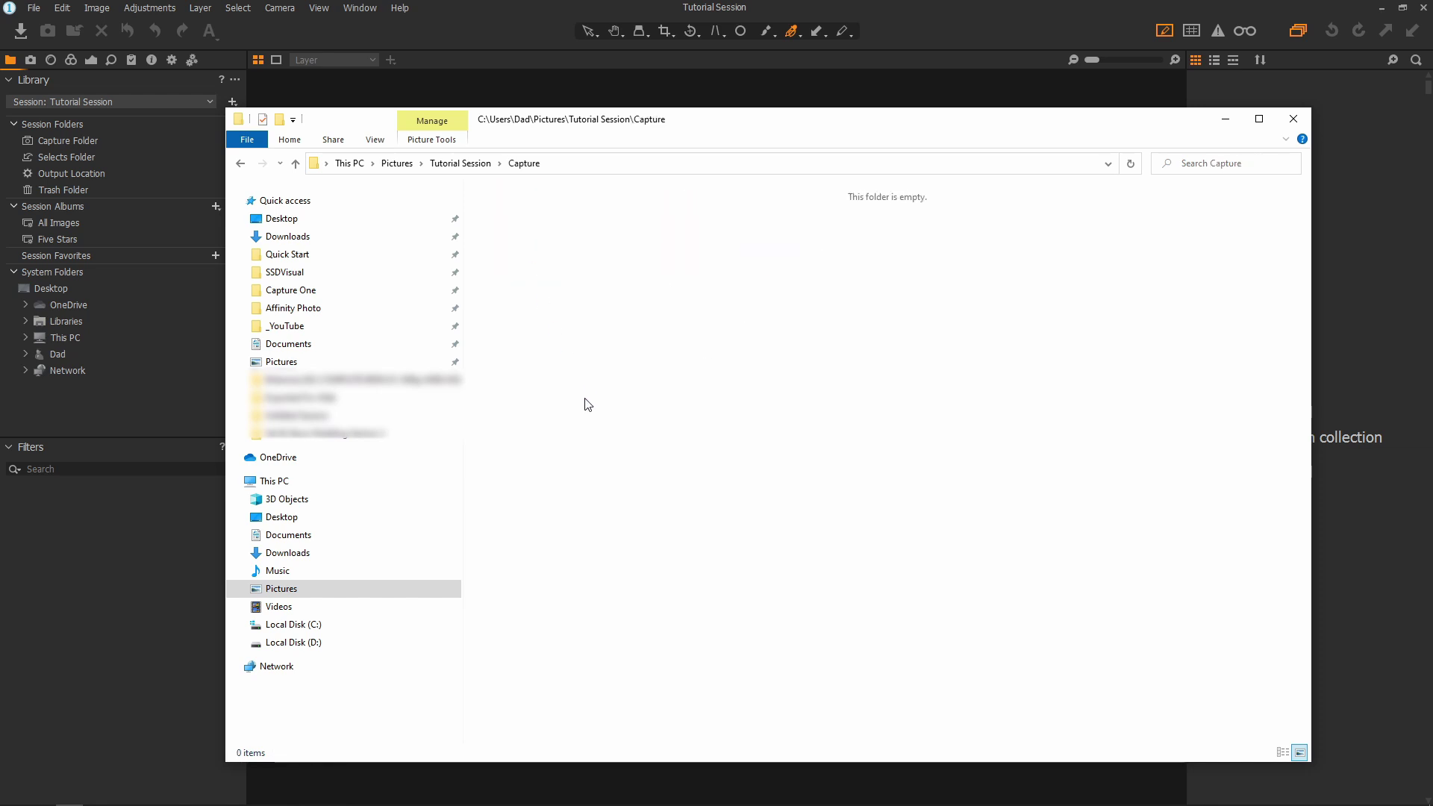
key("alt+Left")
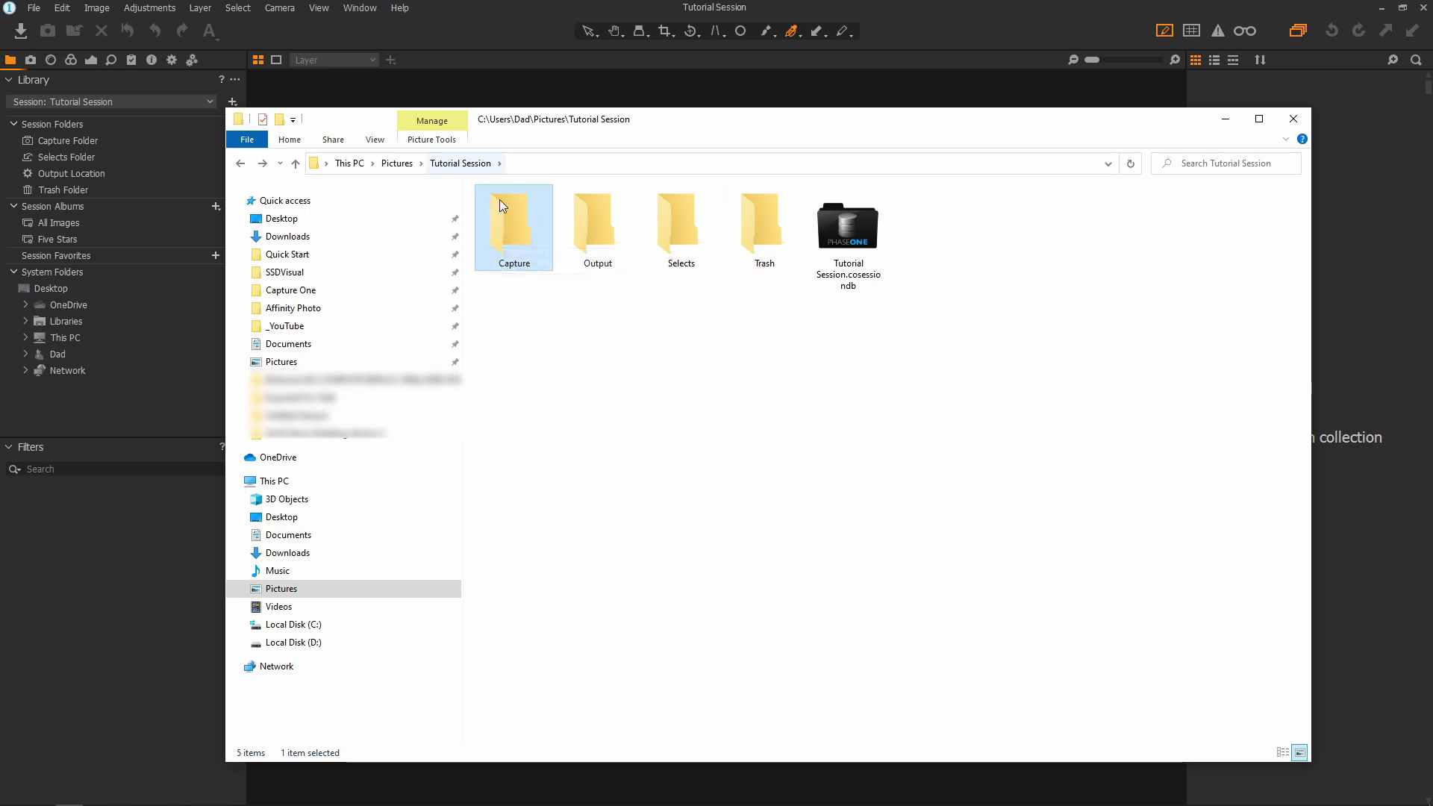
Bring the Capture One window back in front of File Explorer
left_click(458, 16)
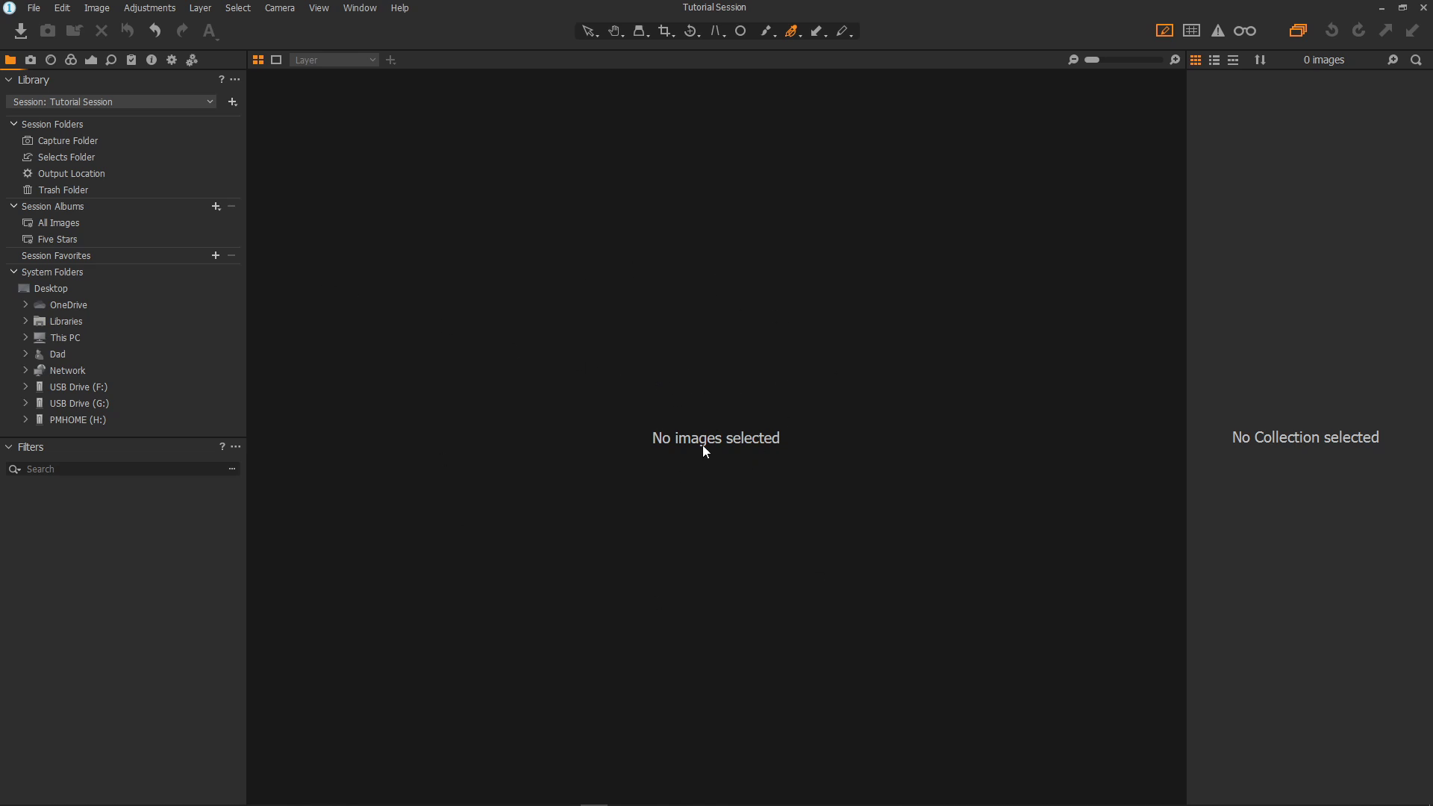
Open Import Images and select DSC00117, DSC00869, DSC02977, the path photo and DSC05286
left_click(22, 33)
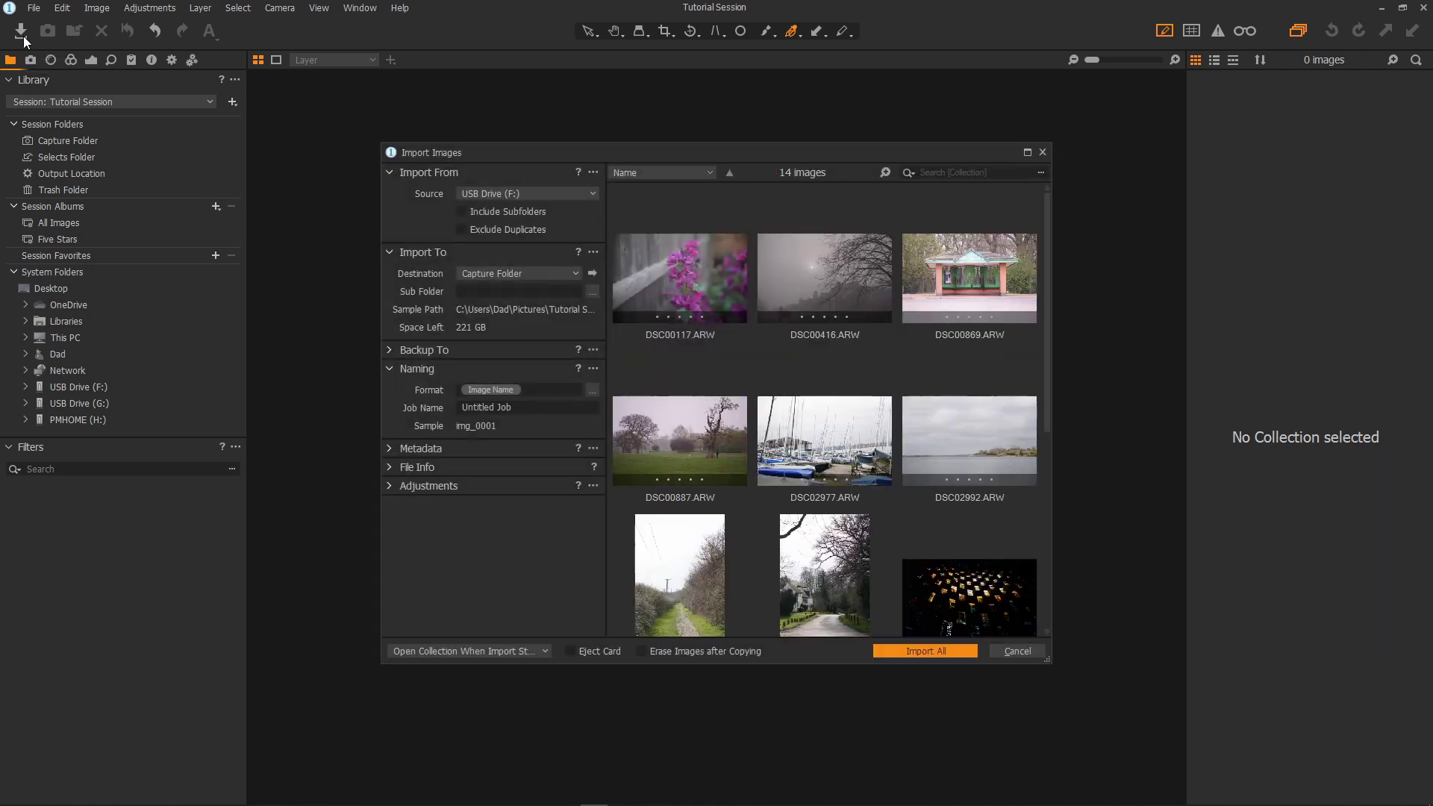
mouse_move(1050, 267)
left_mouse_down()
mouse_move(1056, 487)
mouse_move(1046, 256)
left_mouse_up()
left_click(688, 283)
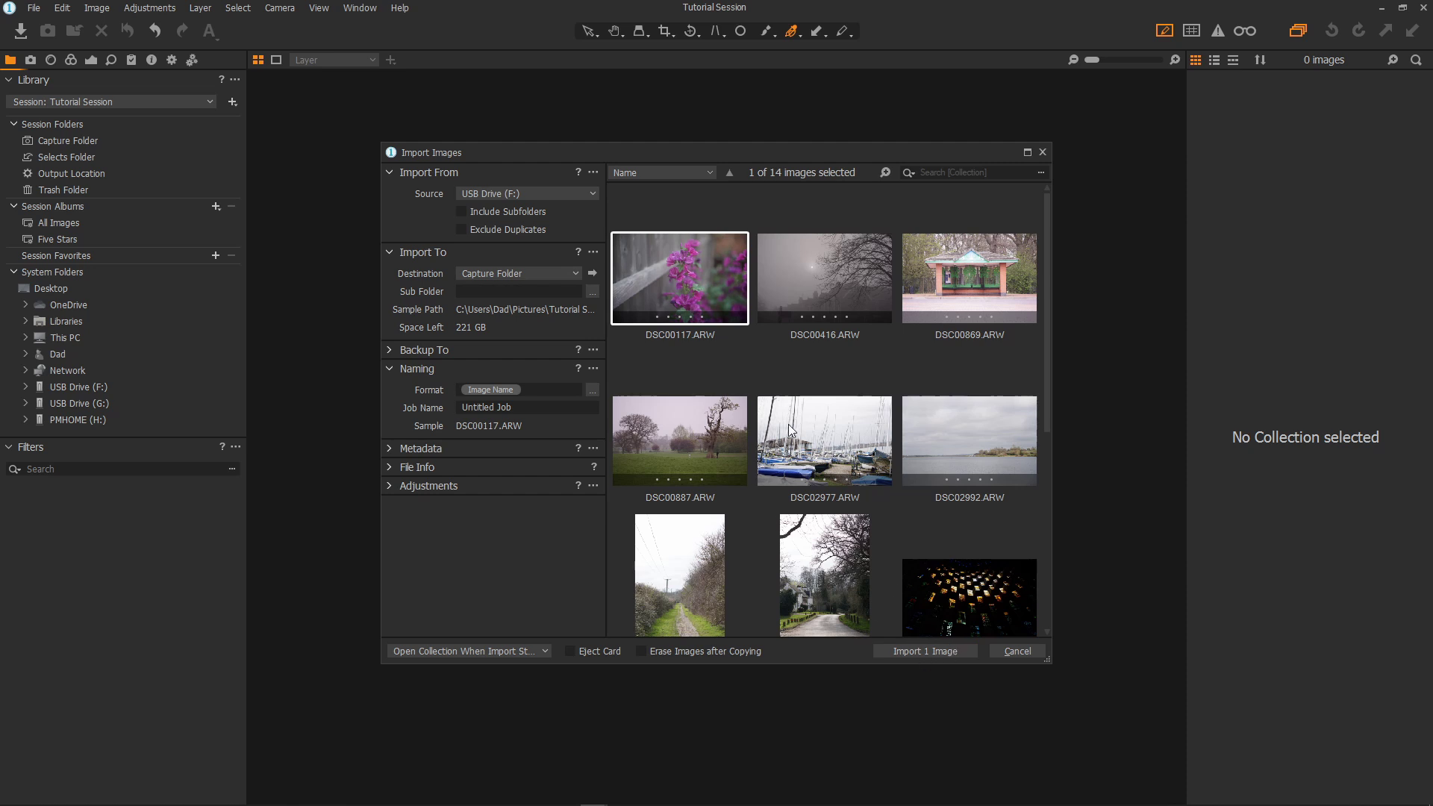
left_click(947, 299, "ctrl")
left_click(823, 426, "ctrl")
left_click(649, 579, "ctrl")
left_click(970, 586, "ctrl")
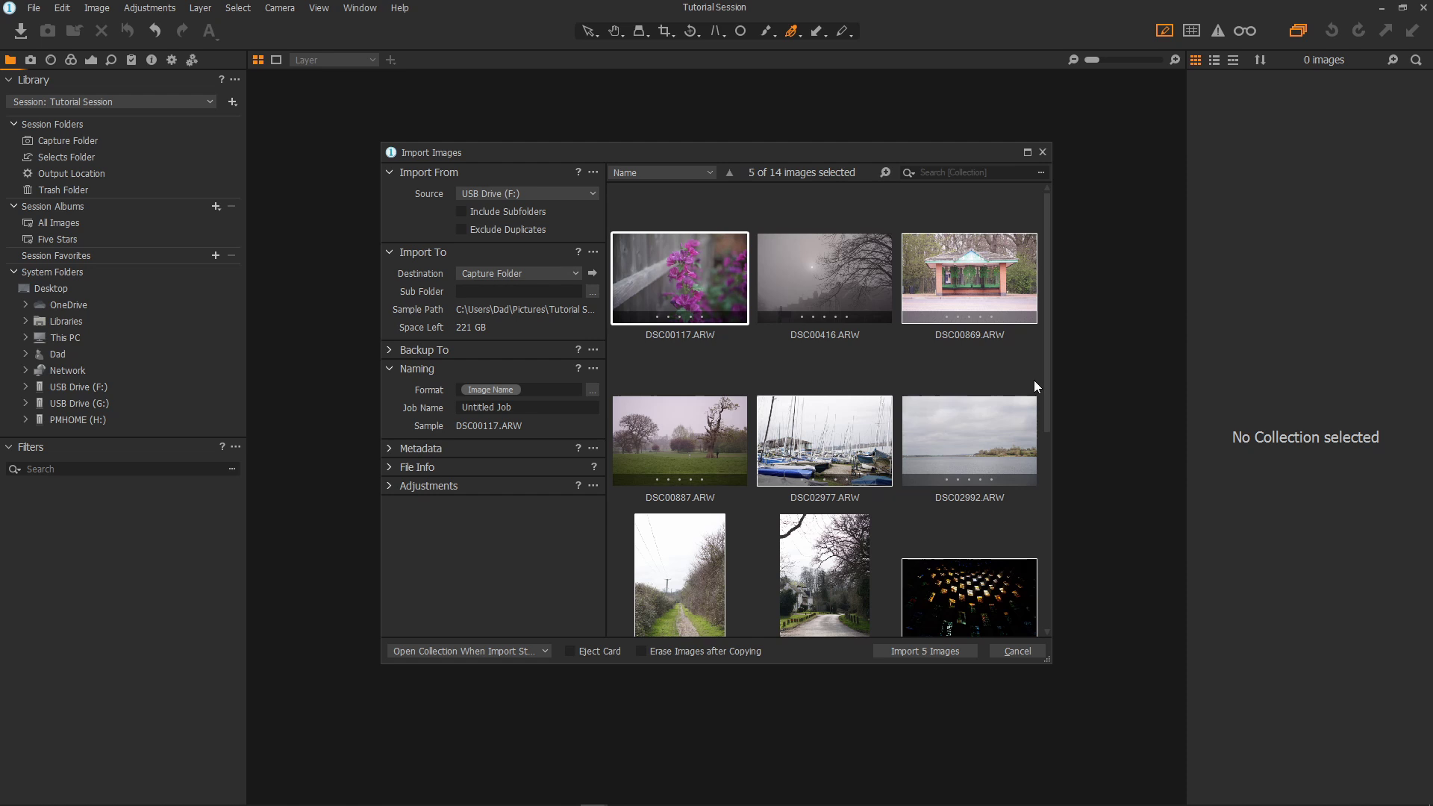
Clear the selection, select the first six images from DSC00117, then clear it again
mouse_move(1049, 374)
left_mouse_down()
mouse_move(1031, 579)
mouse_move(1041, 361)
left_mouse_up()
left_click(920, 370)
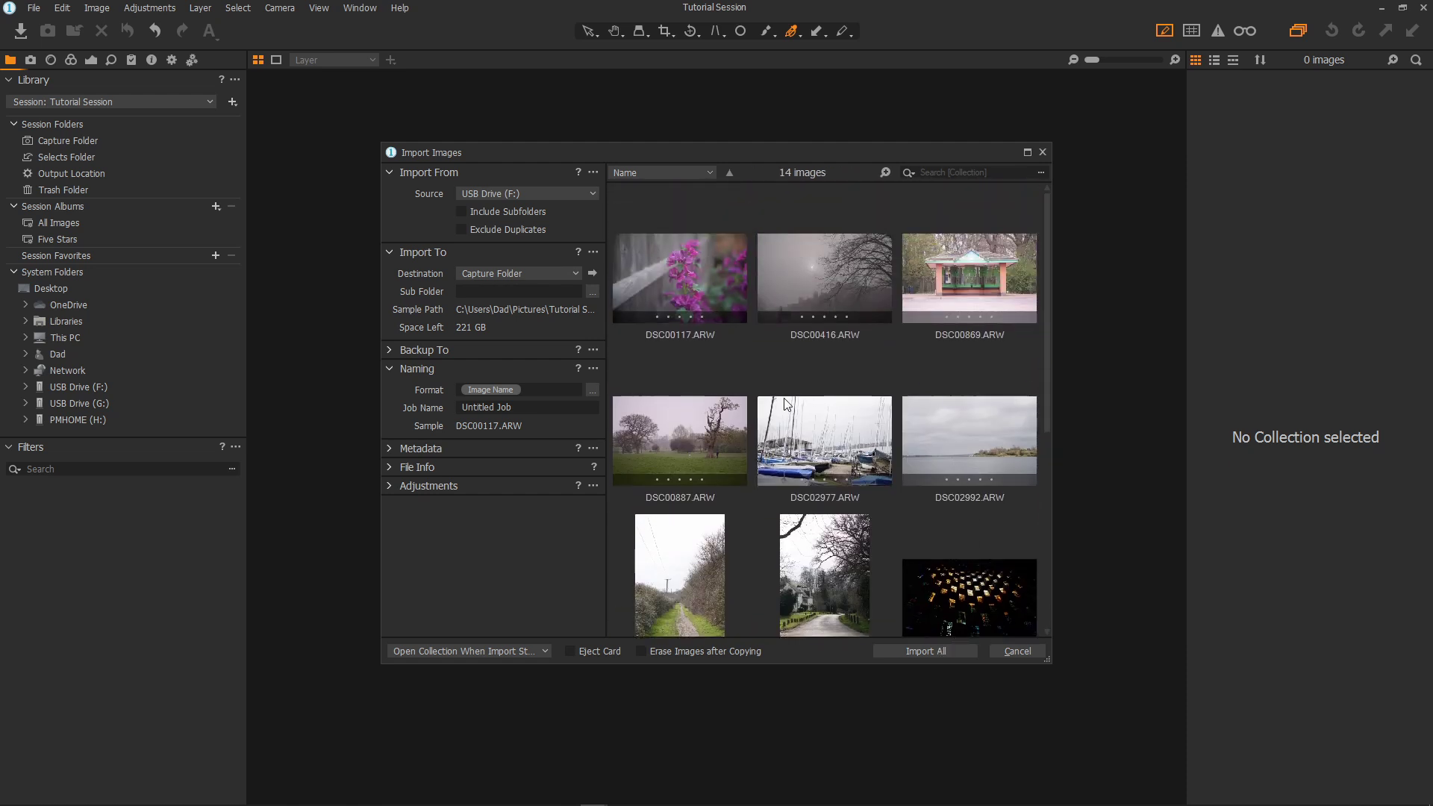
left_click(682, 292)
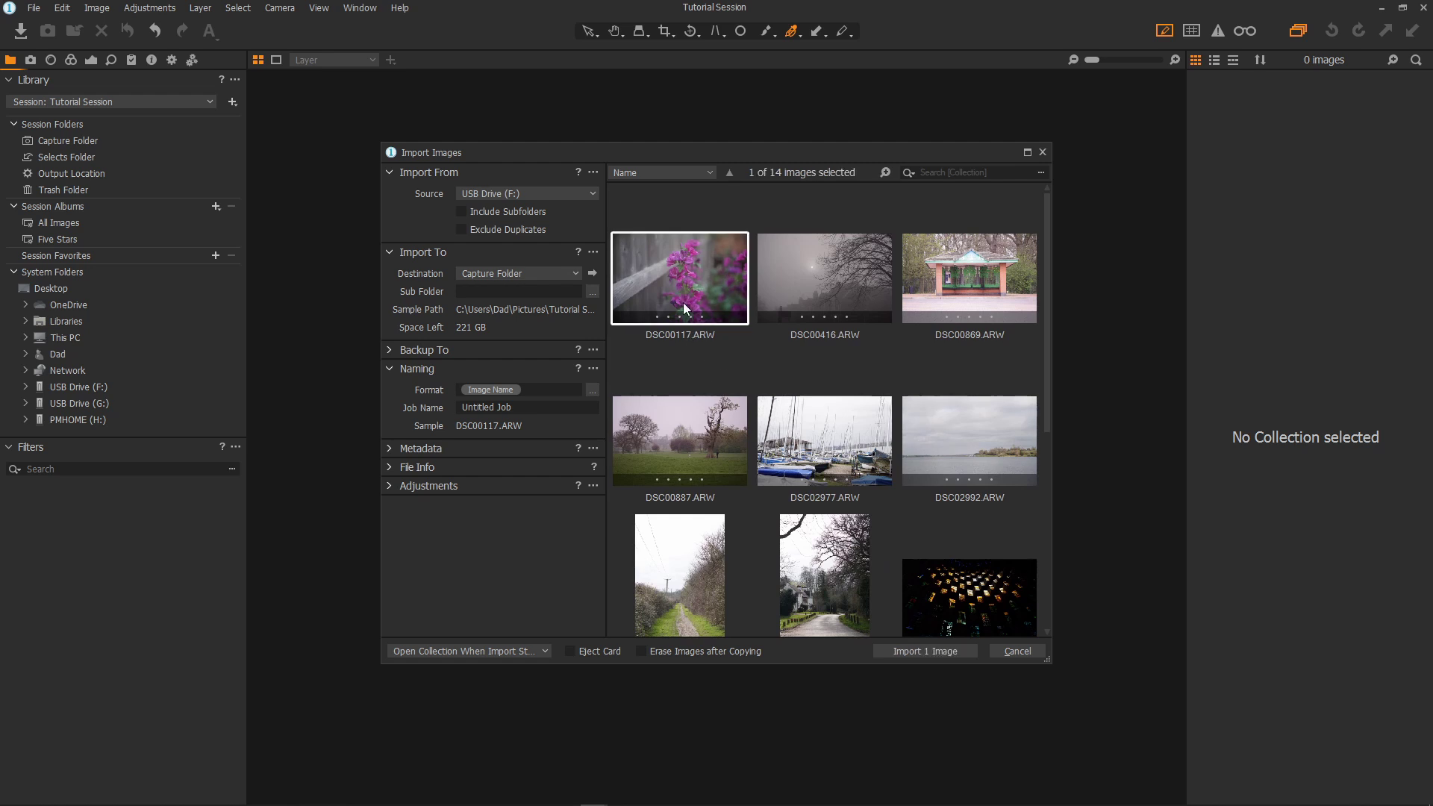
left_click(935, 454, "shift")
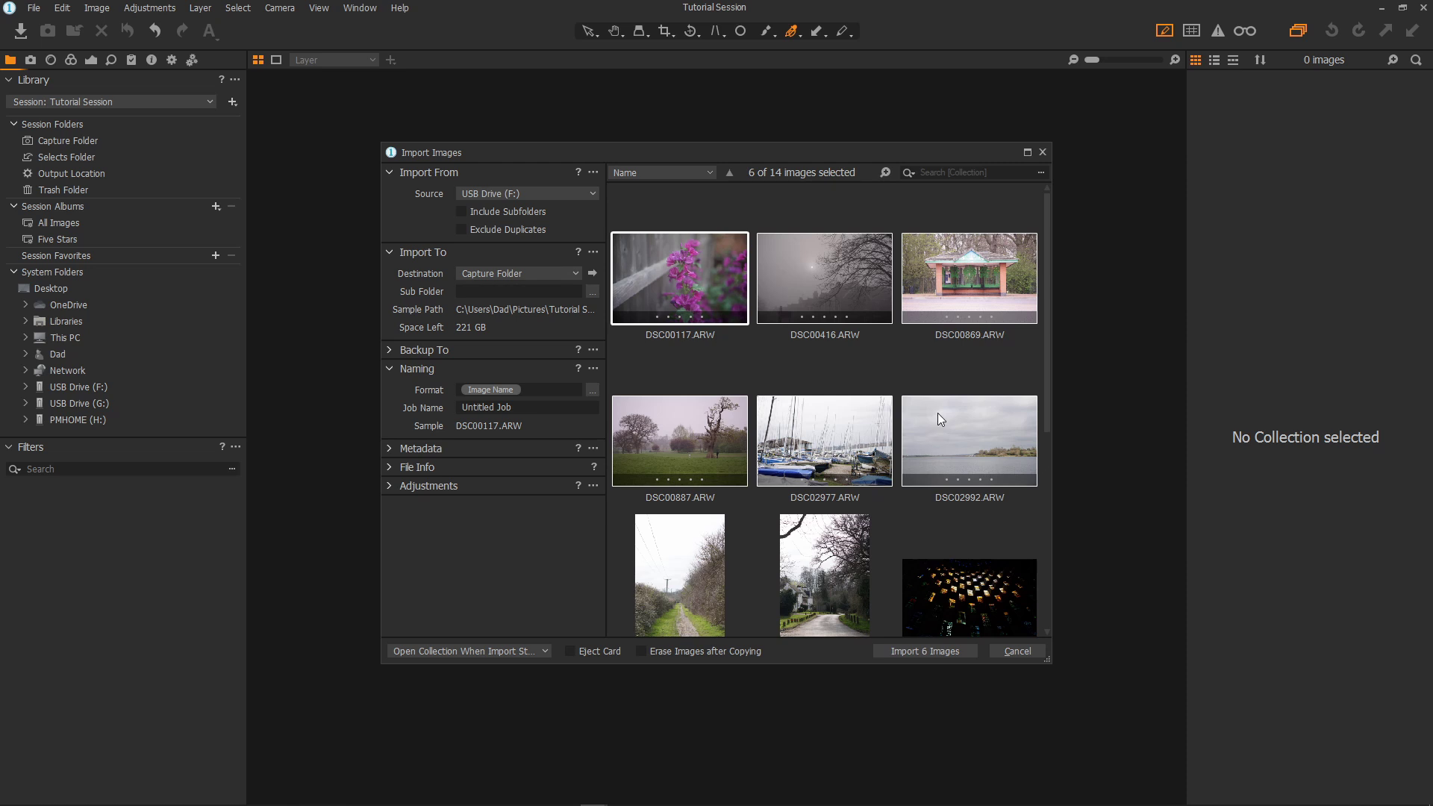
left_click(944, 368)
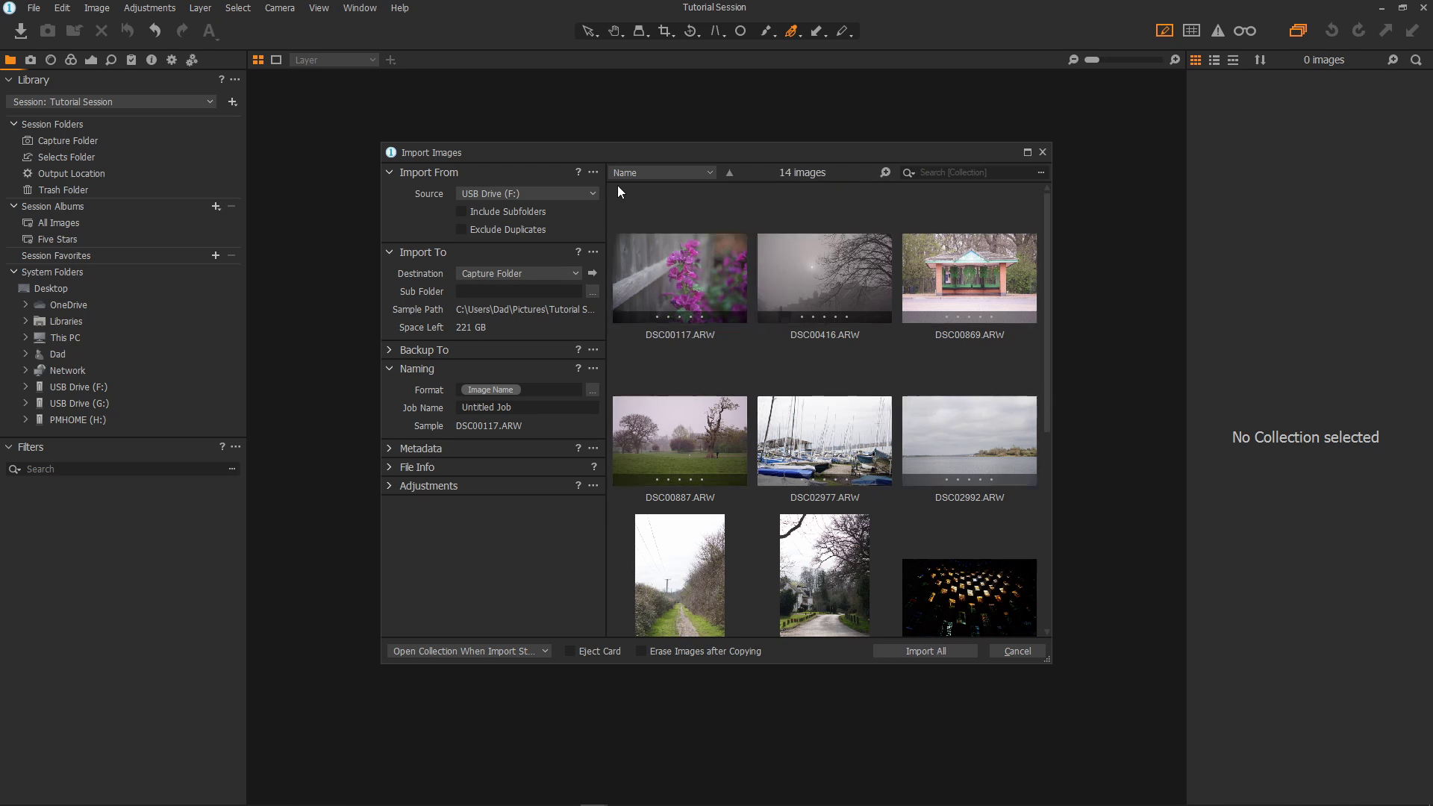
Move and enlarge the Import Images window and resize thumbnails so all 14 fit
left_click_drag(651, 155, 508, 87)
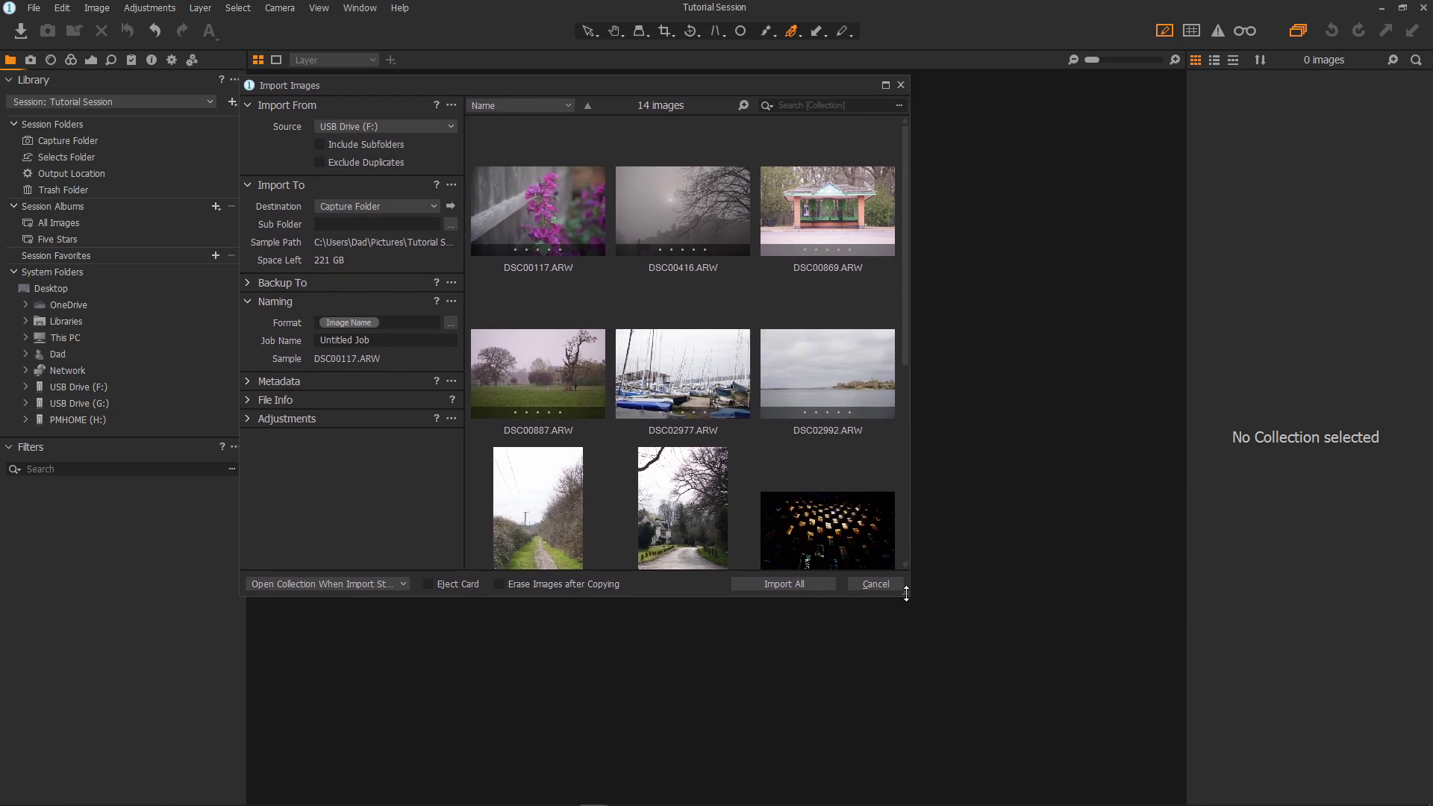
left_click_drag(906, 593, 1136, 760)
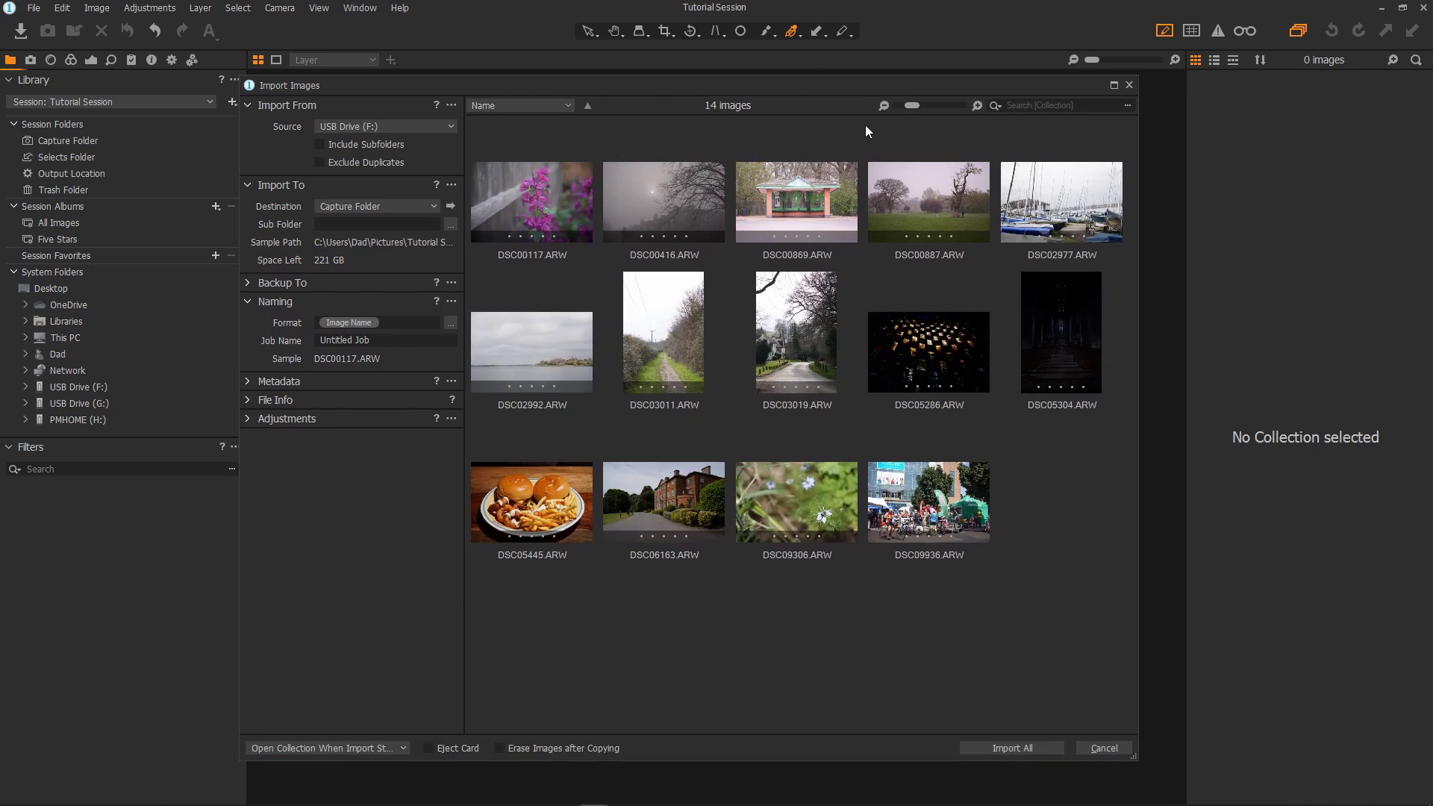
left_click_drag(915, 108, 915, 107)
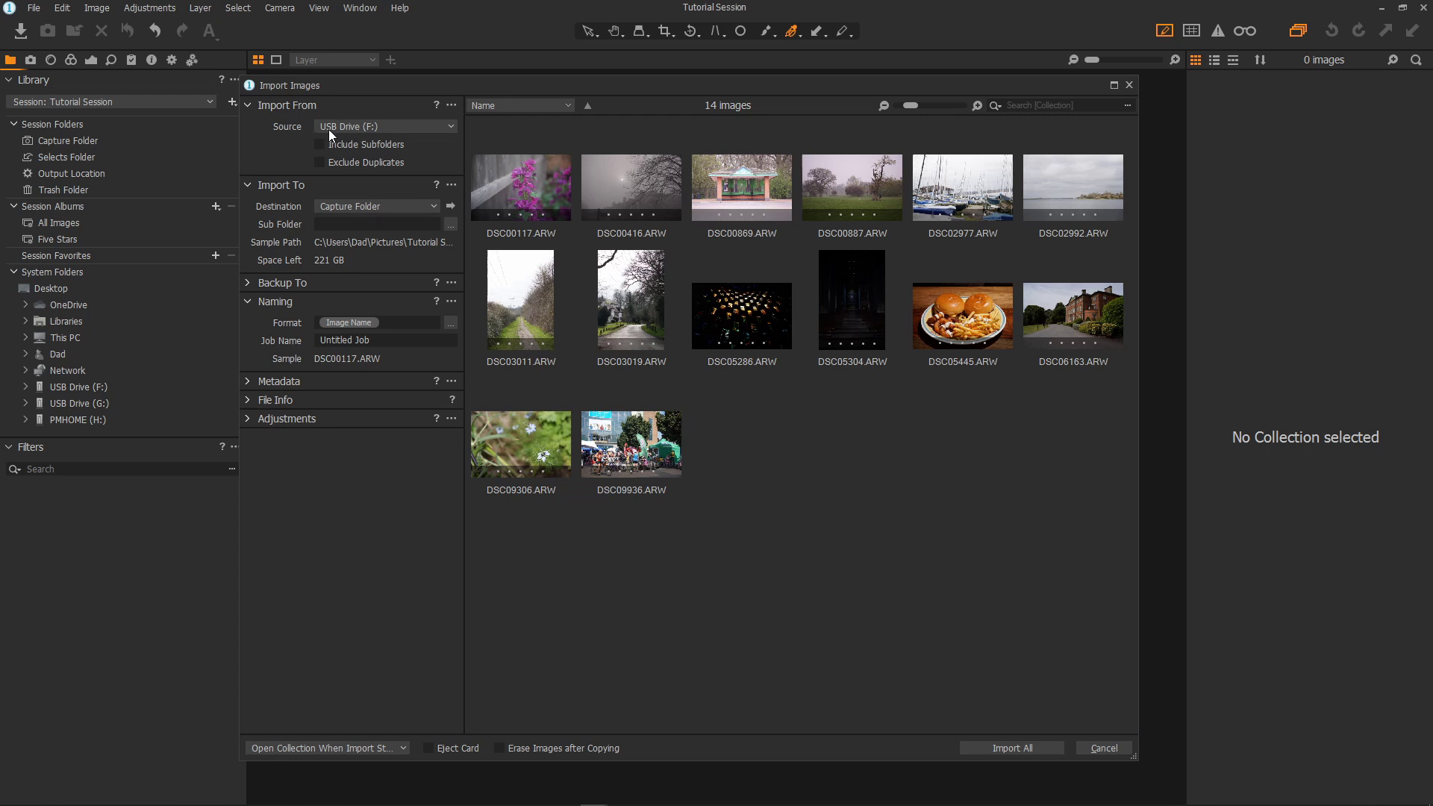
left_click(377, 126)
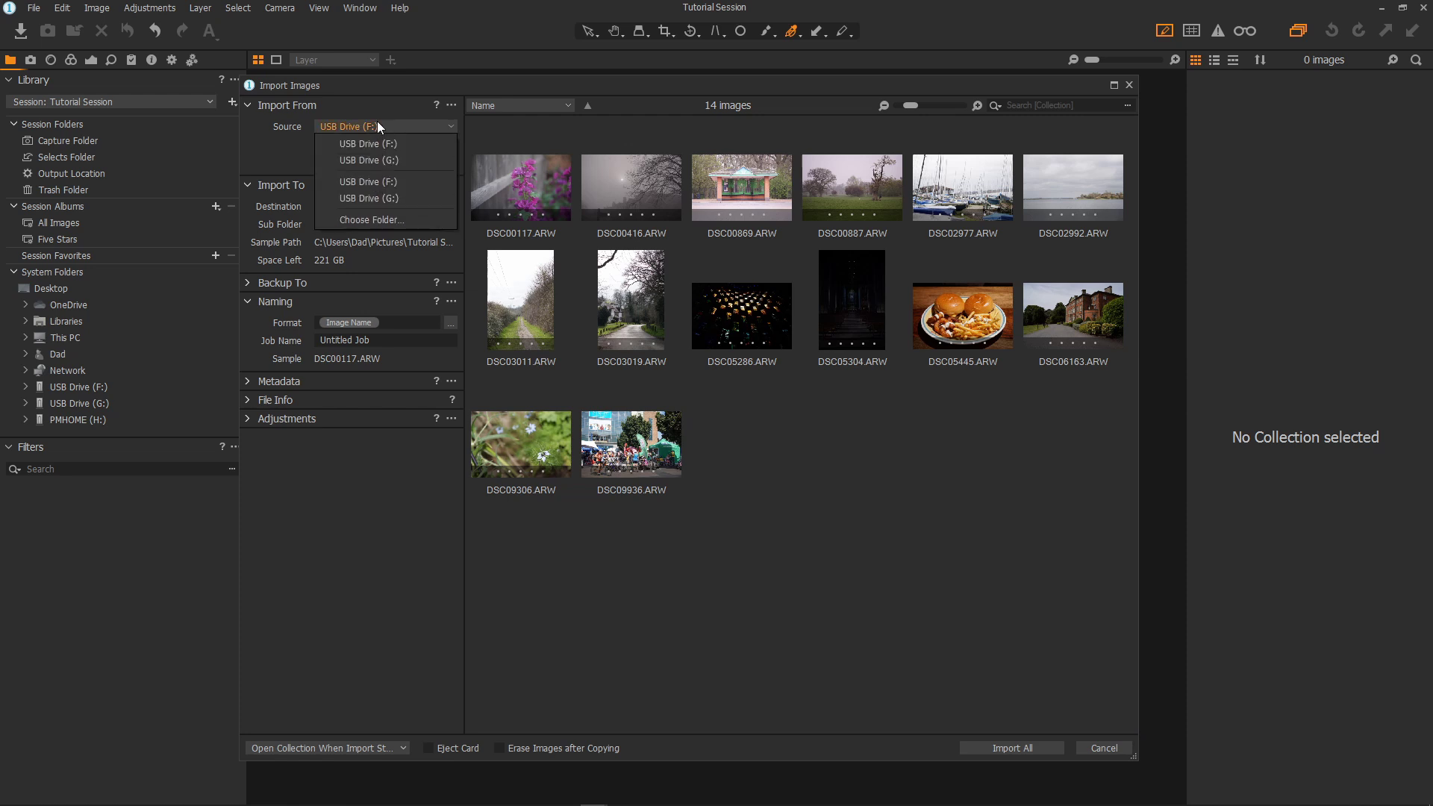
left_click(379, 126)
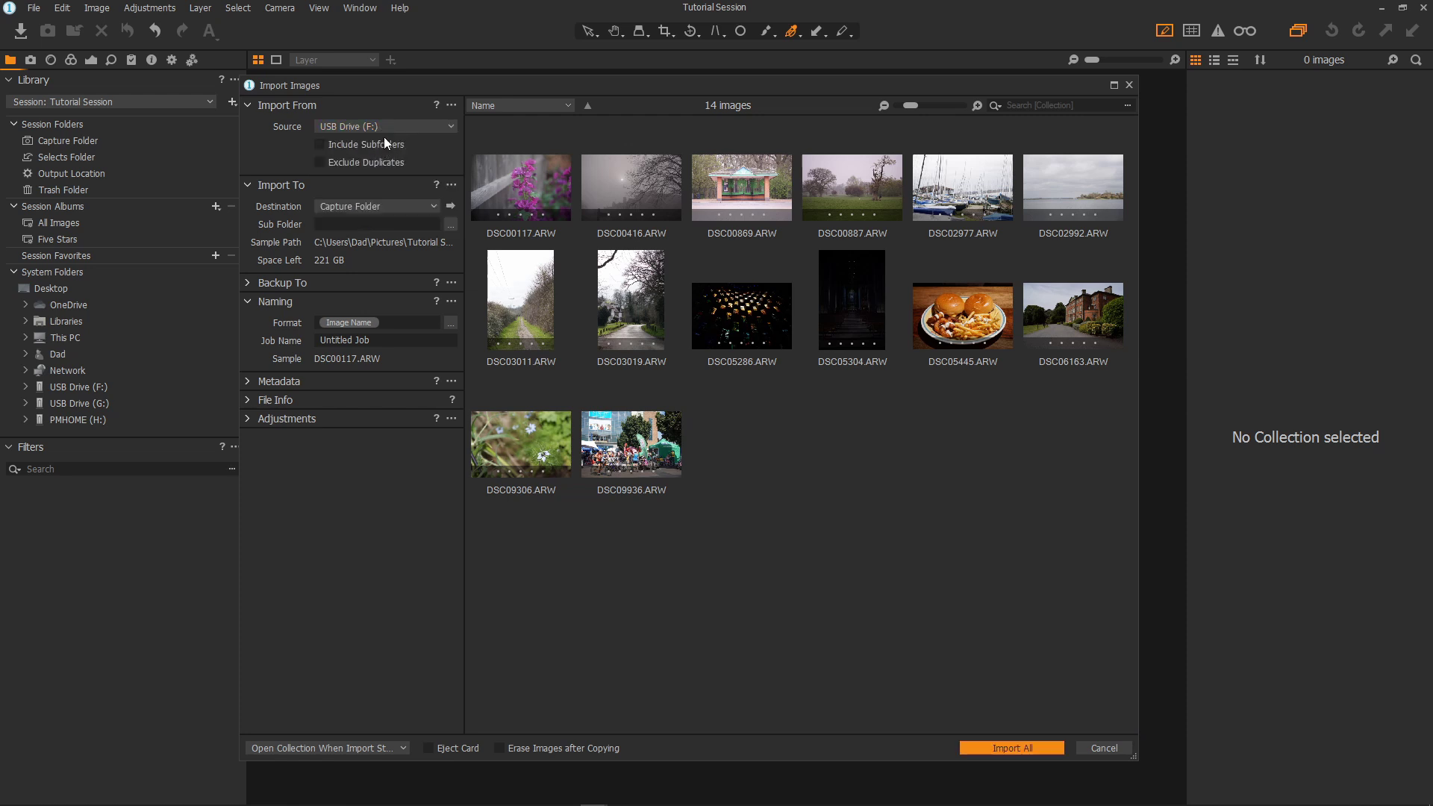
left_click(386, 132)
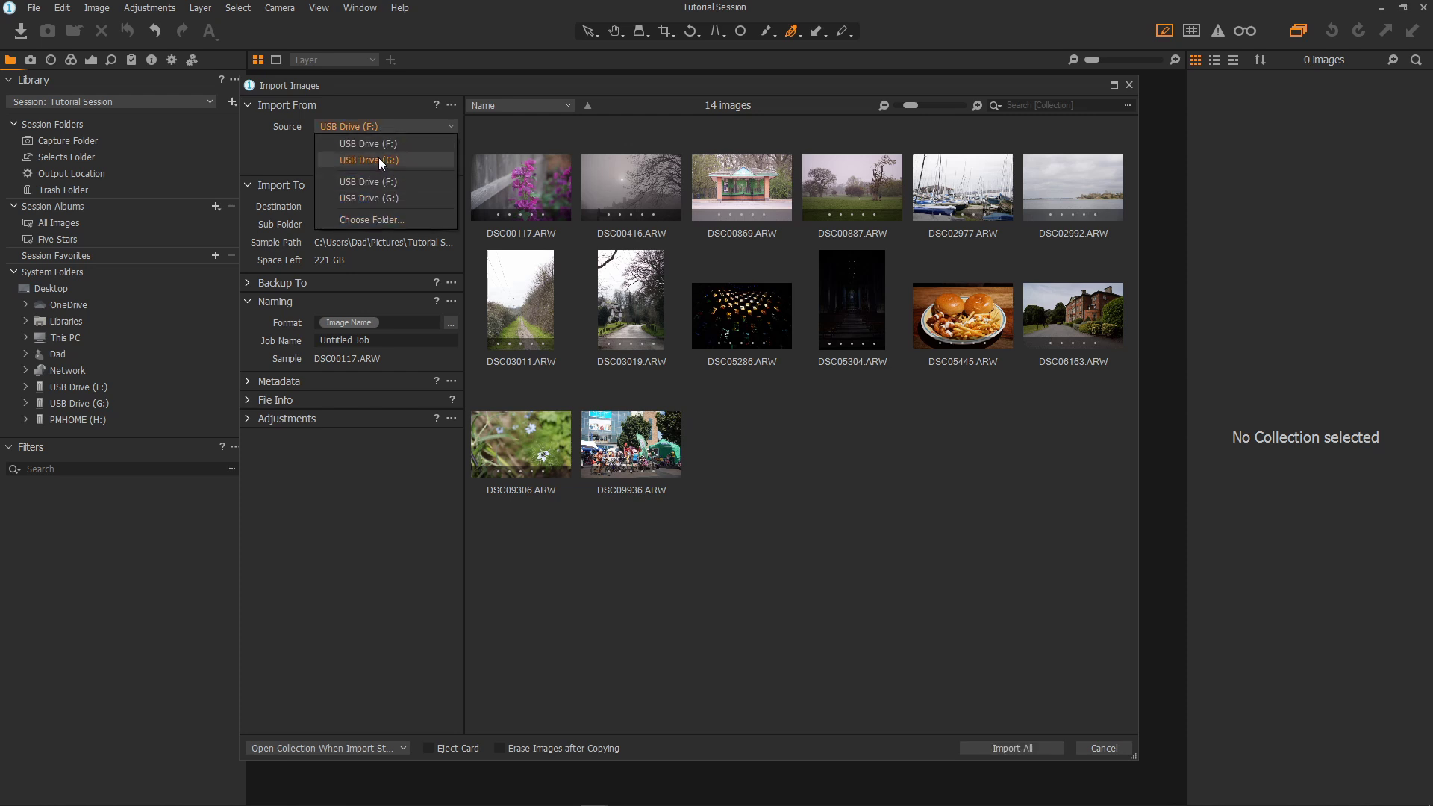
left_click(388, 125)
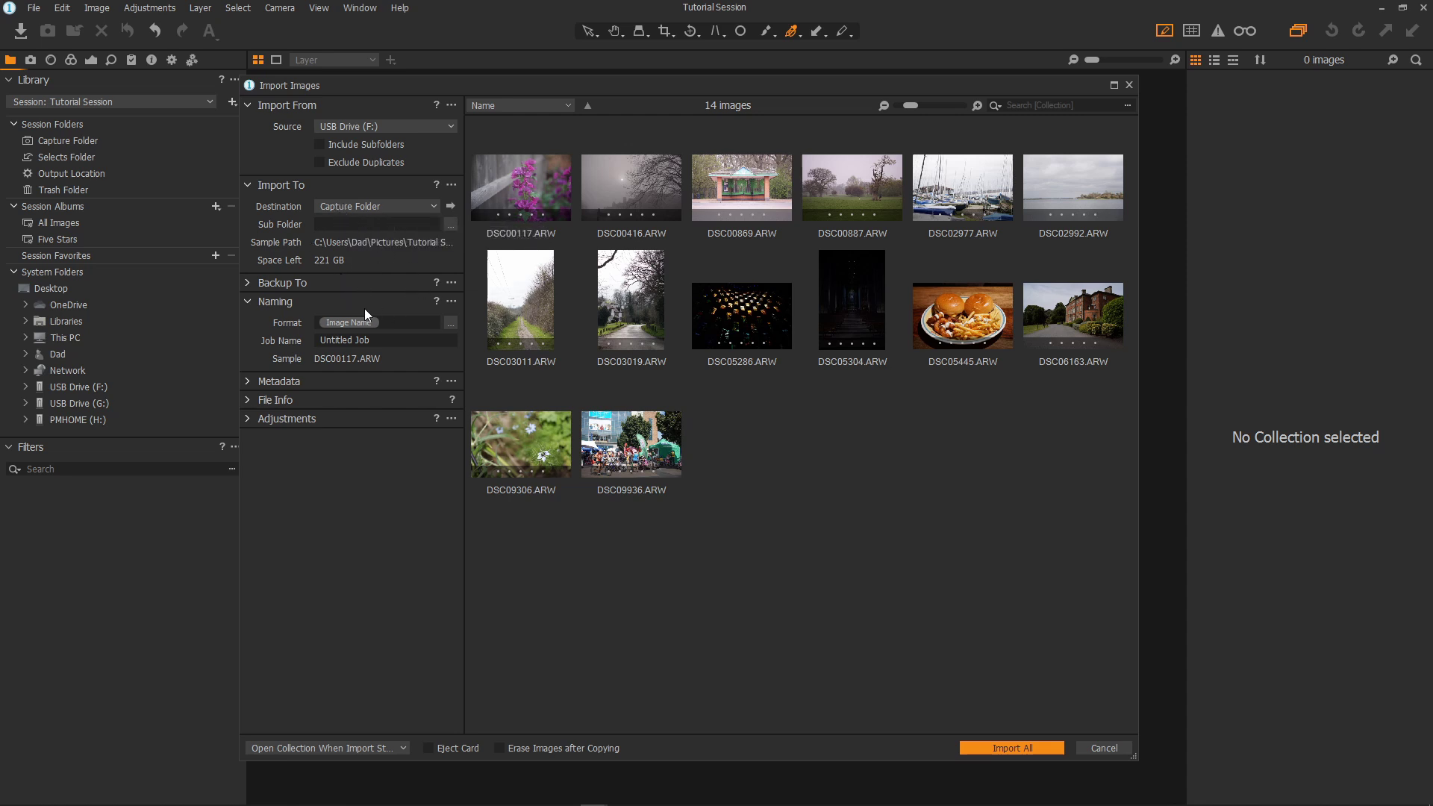
left_click(247, 284)
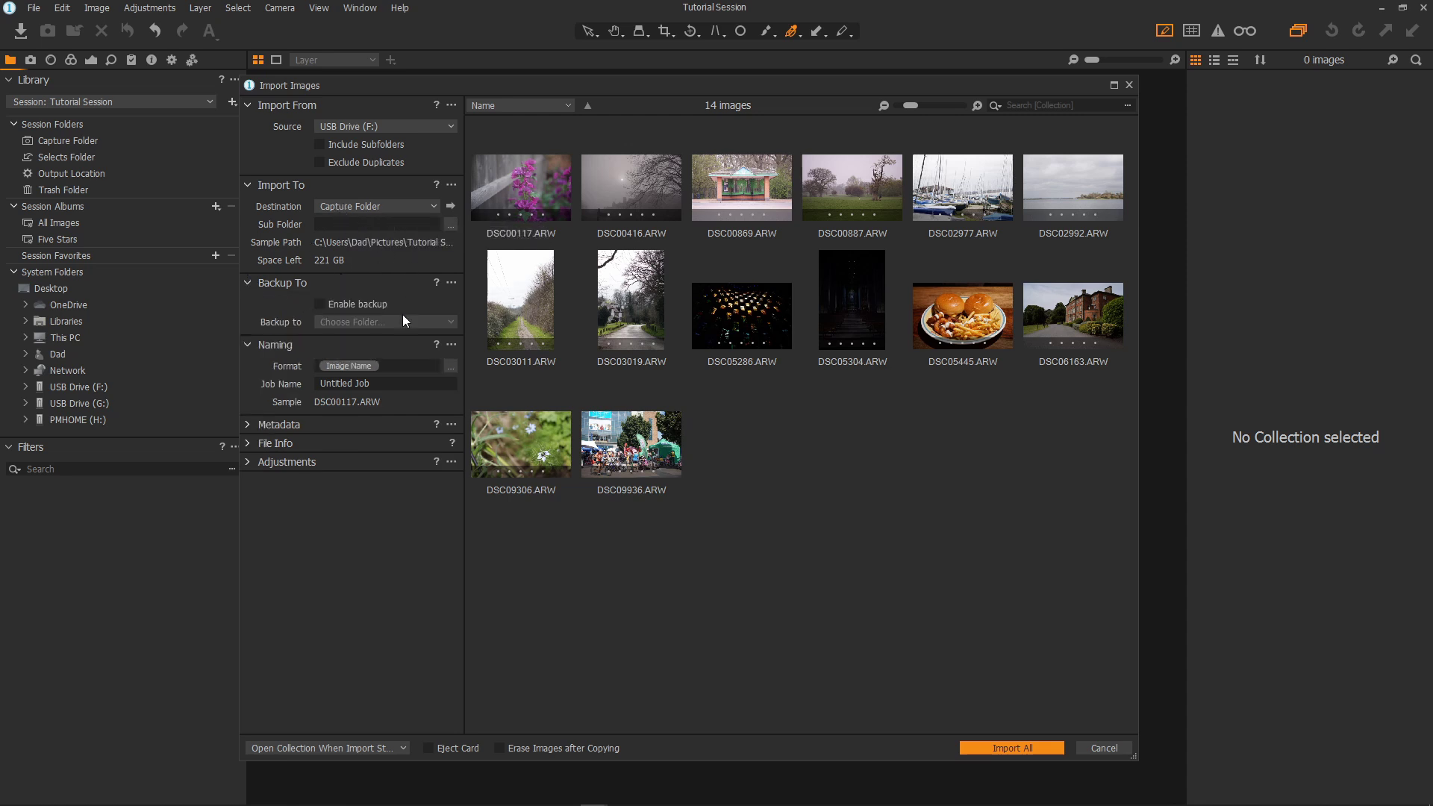
left_click(250, 285)
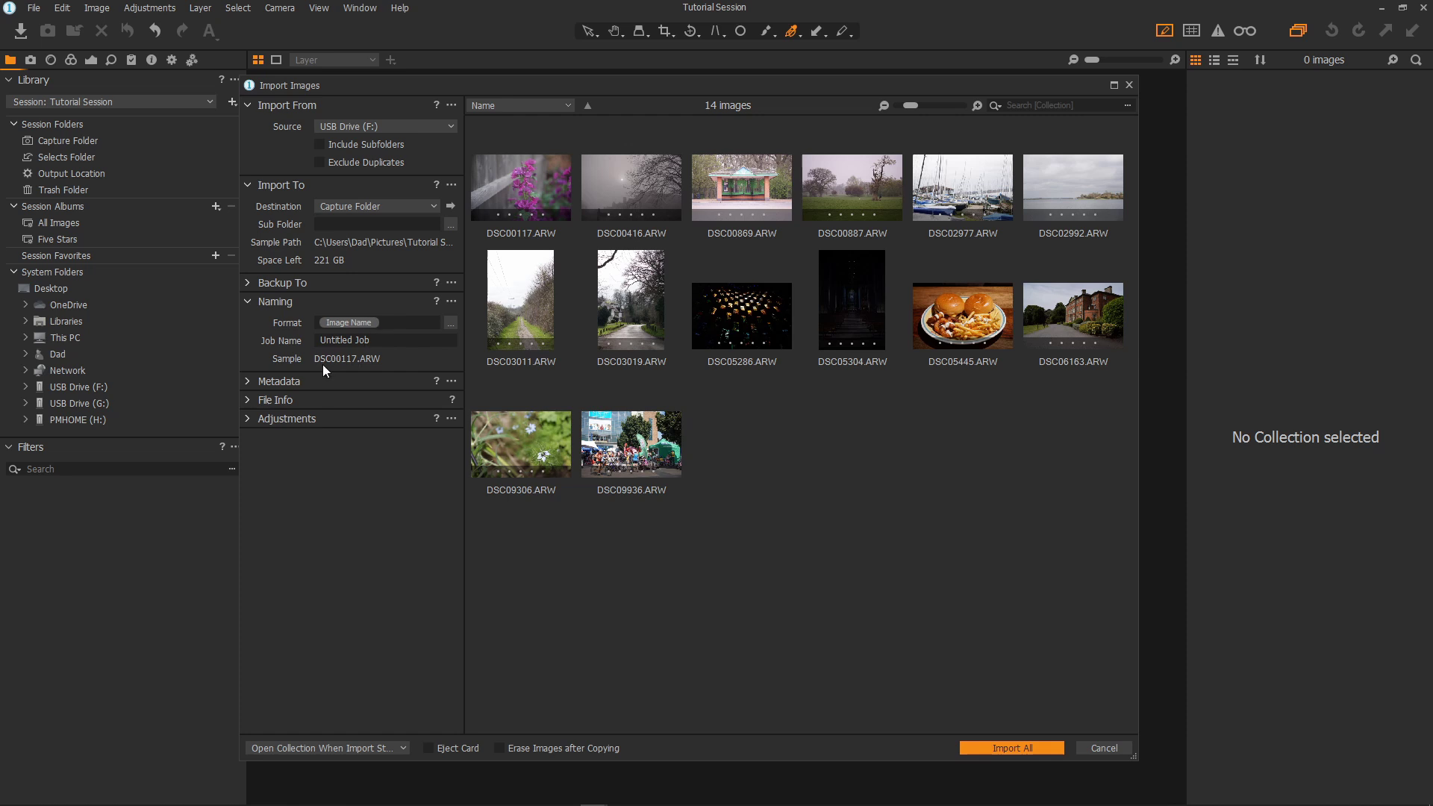
left_click(247, 382)
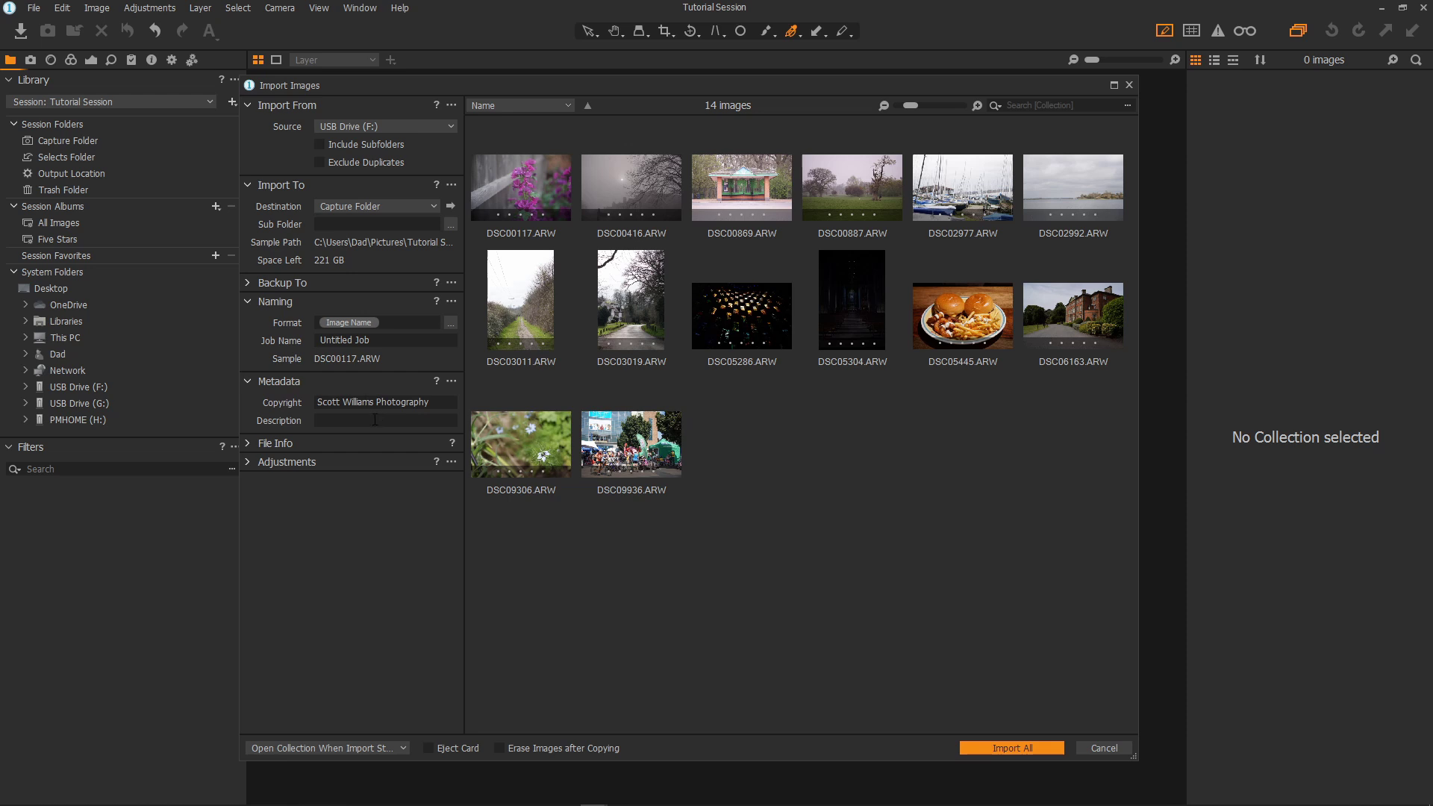
left_click(249, 382)
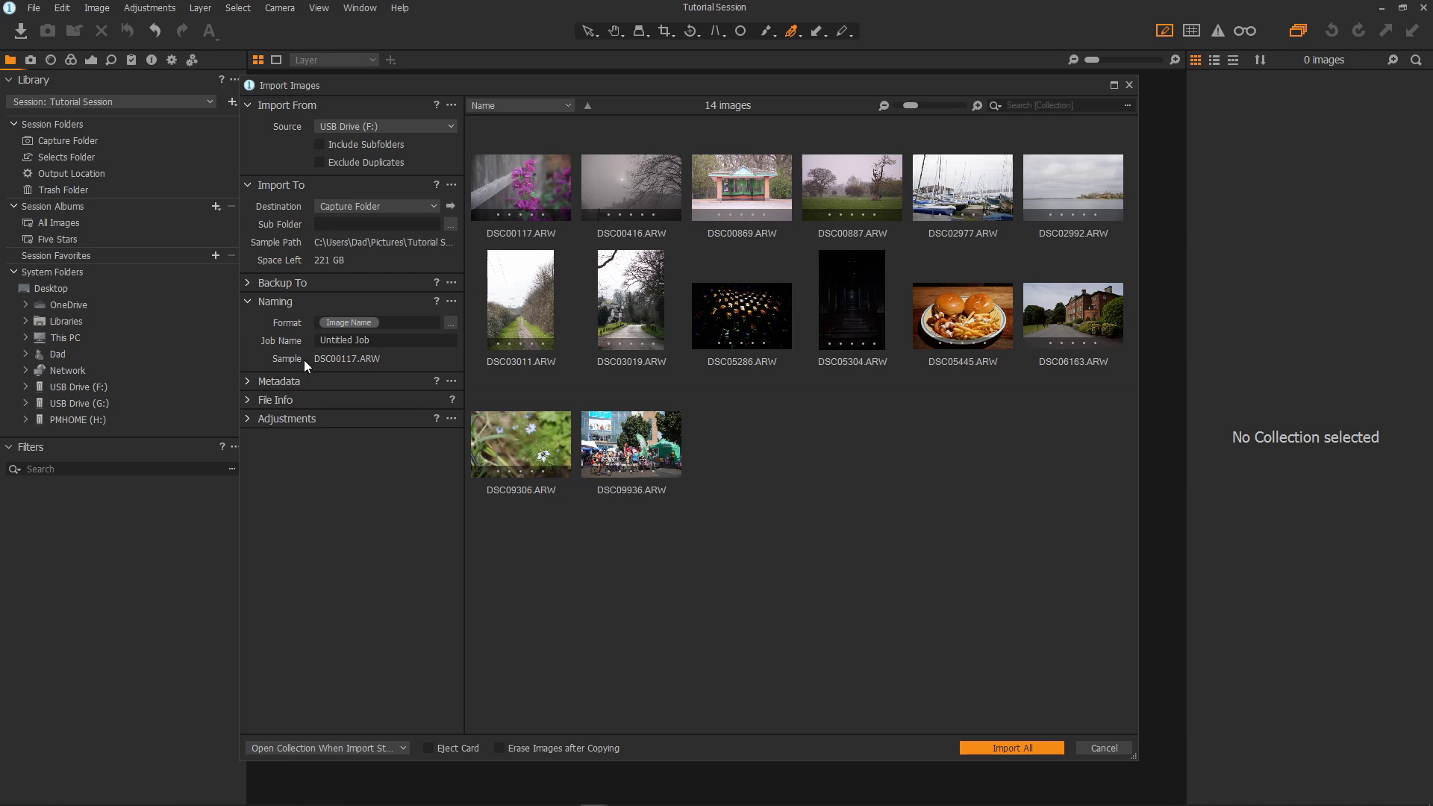
left_click(248, 402)
left_click(533, 277)
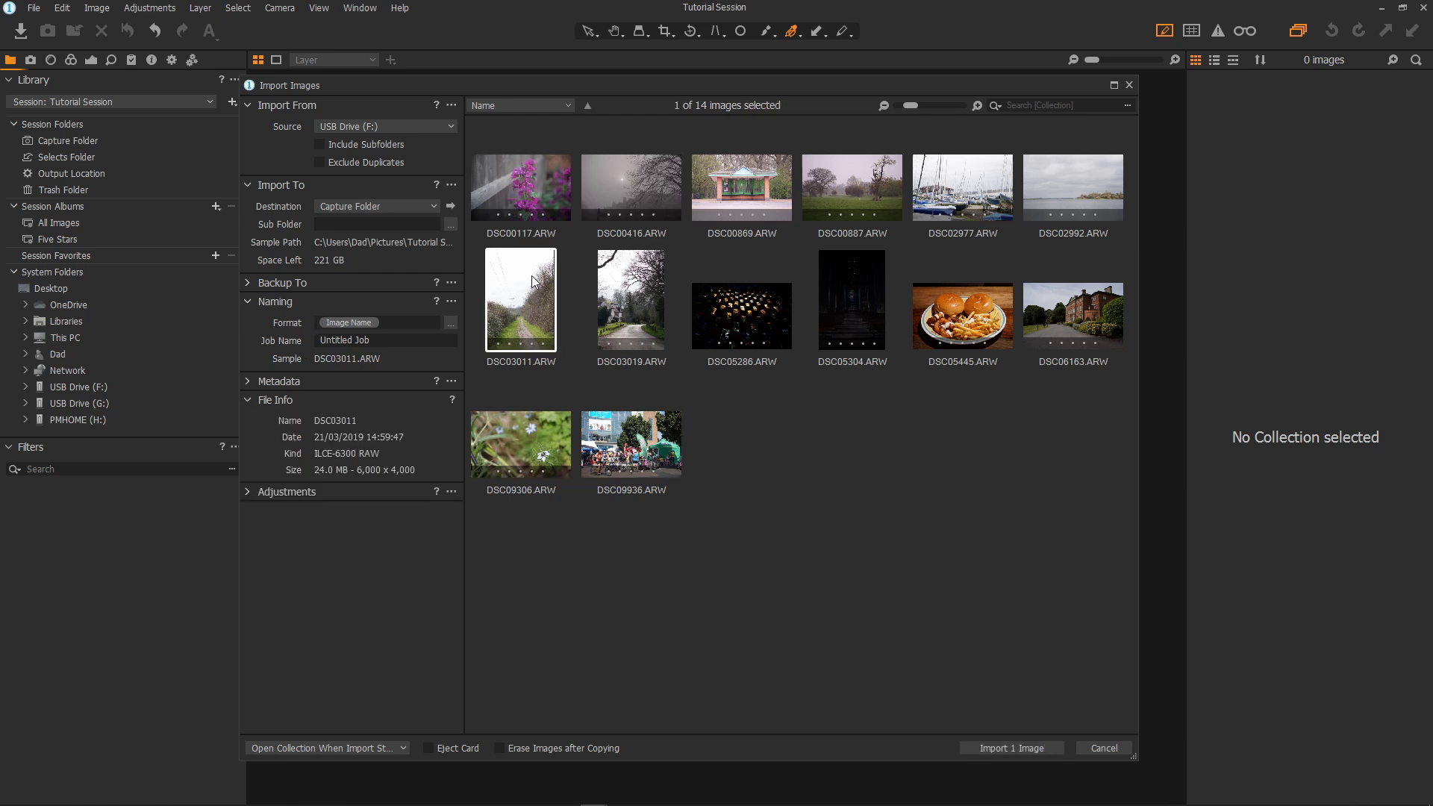
left_click(725, 306)
left_click(838, 300)
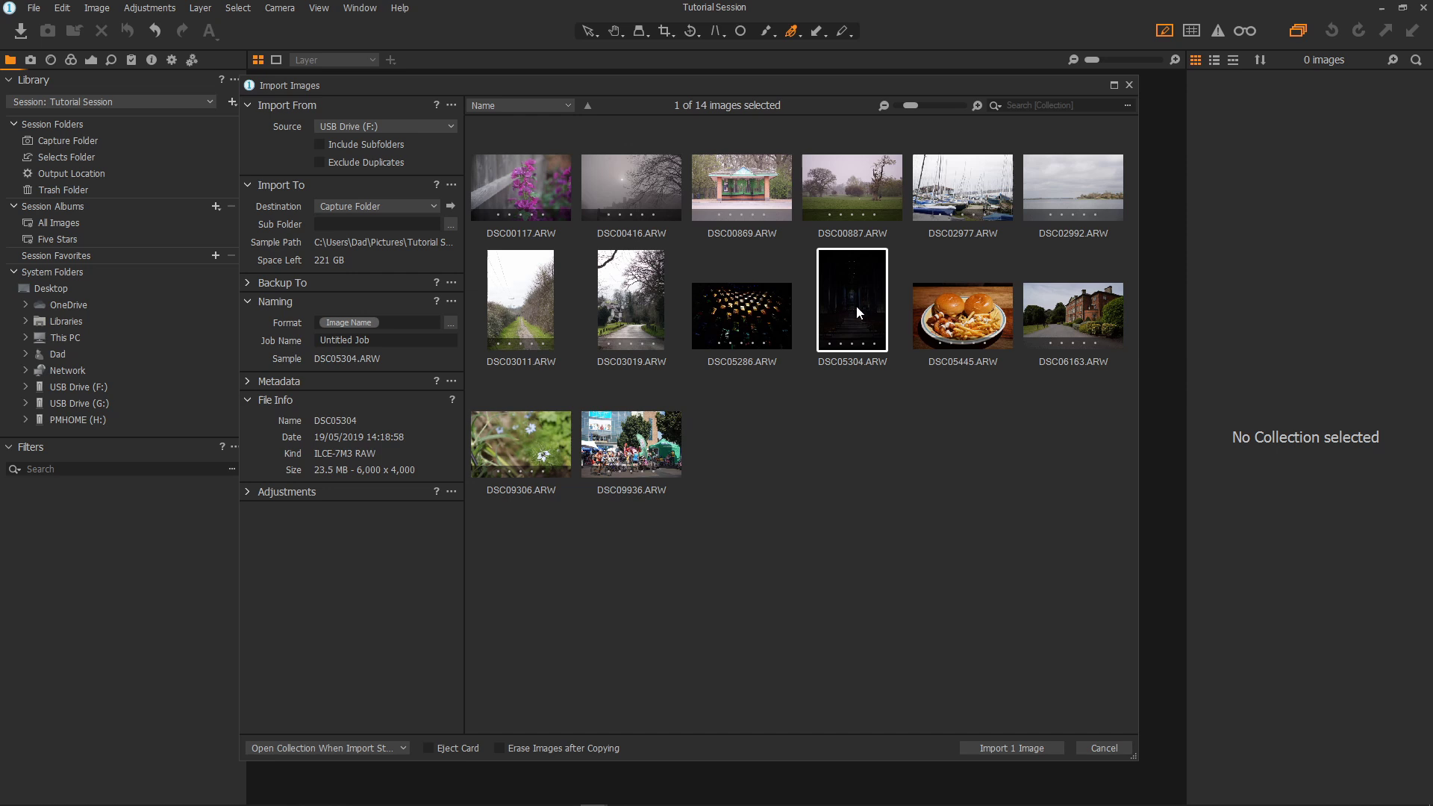
left_click(933, 307)
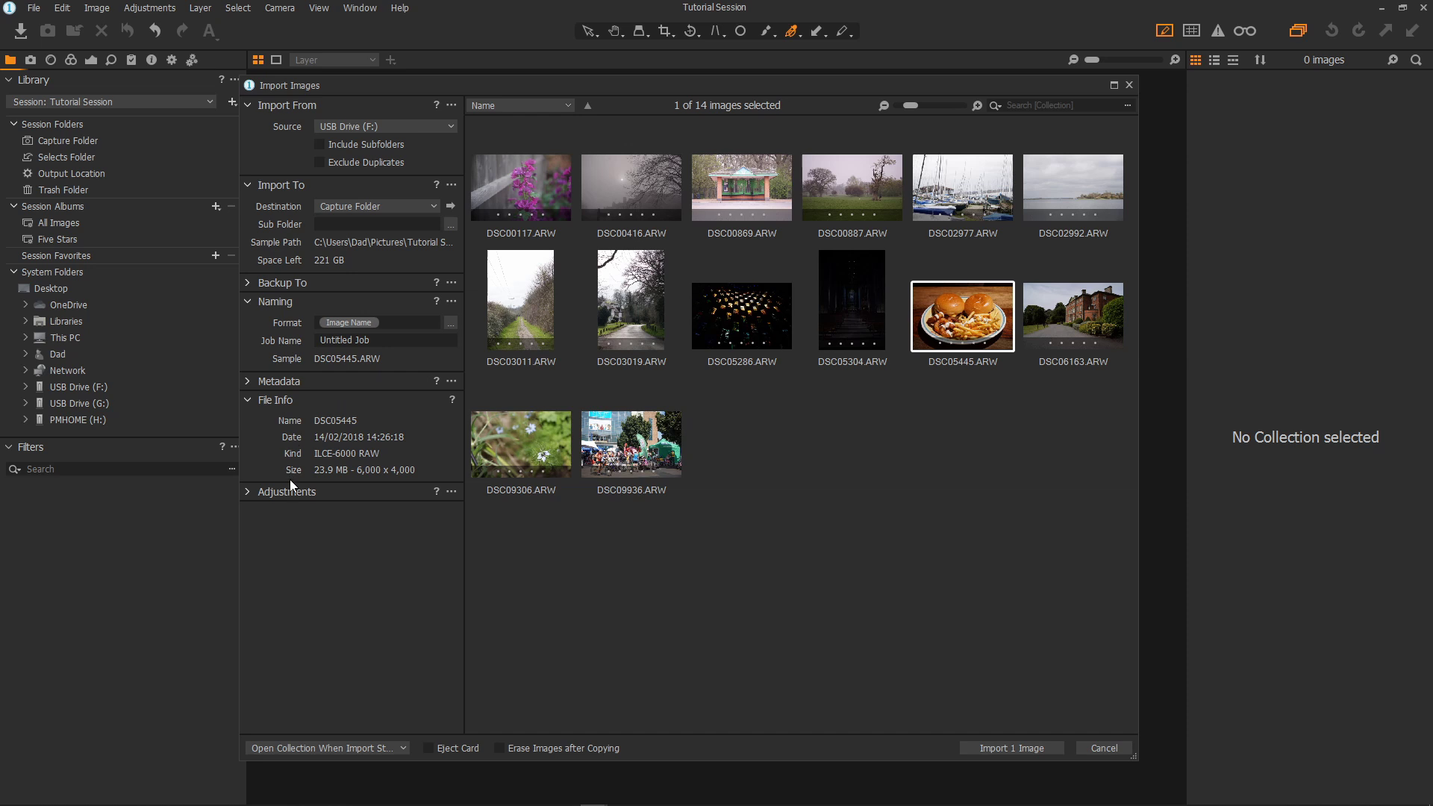
left_click(249, 400)
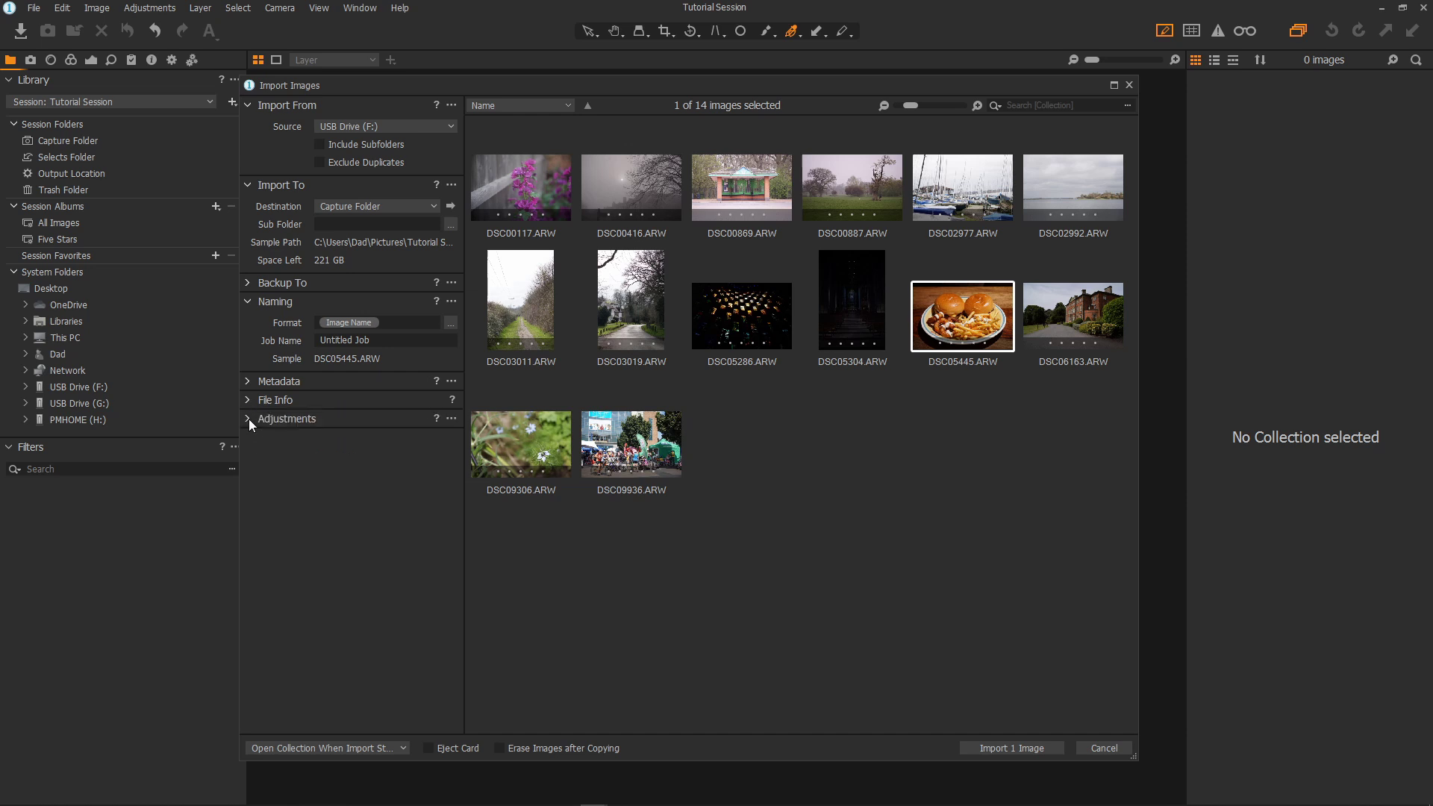
left_click(249, 419)
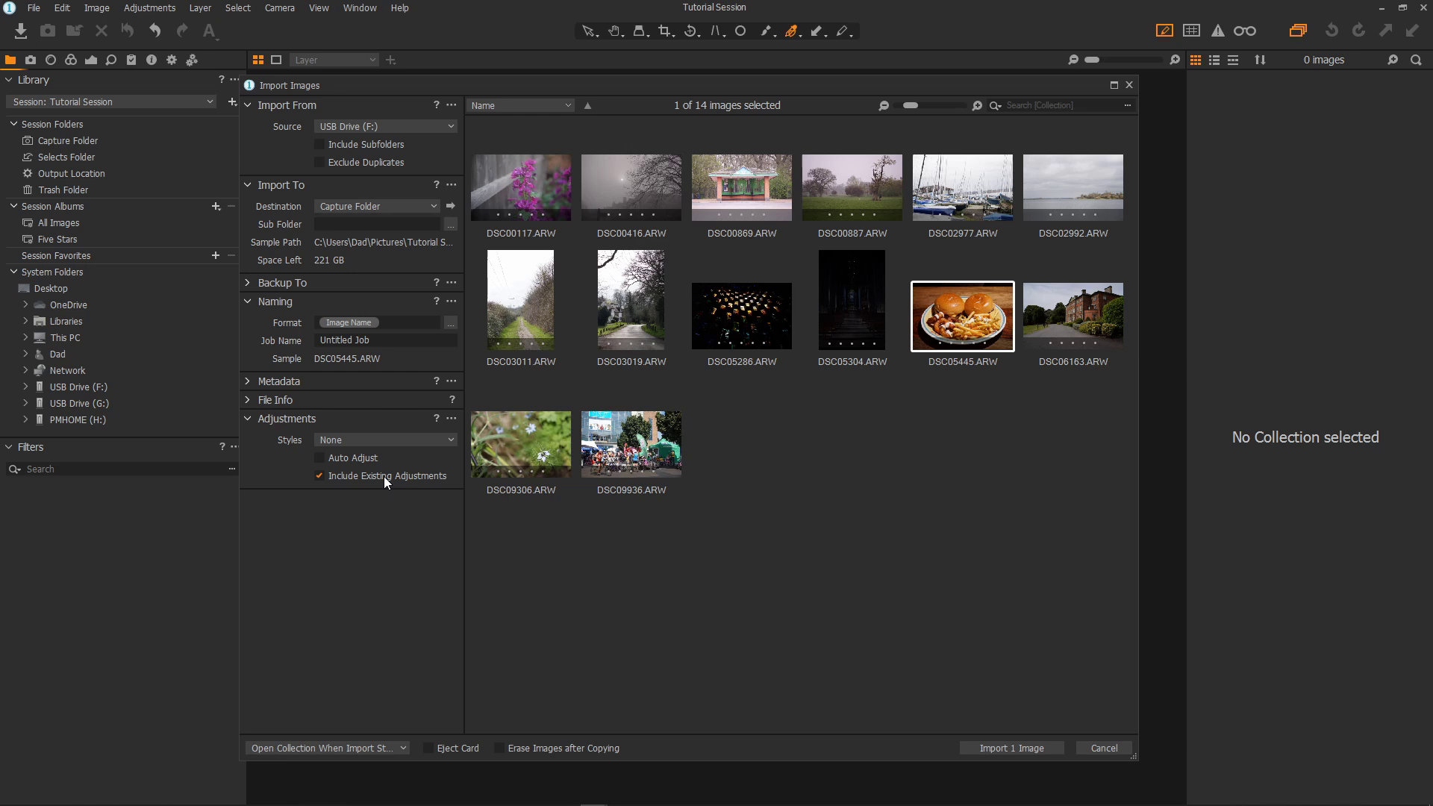
left_click(247, 419)
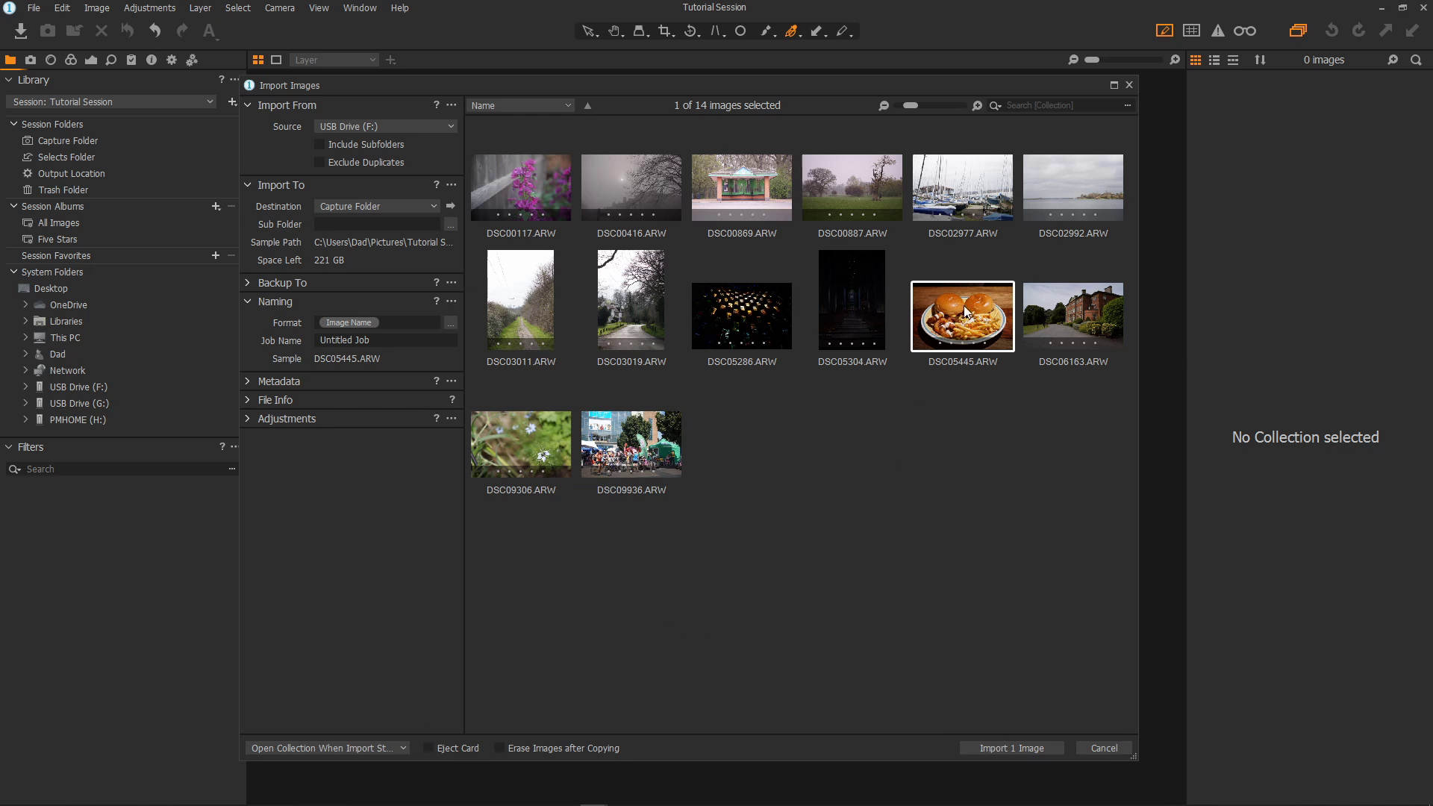
left_click(883, 458)
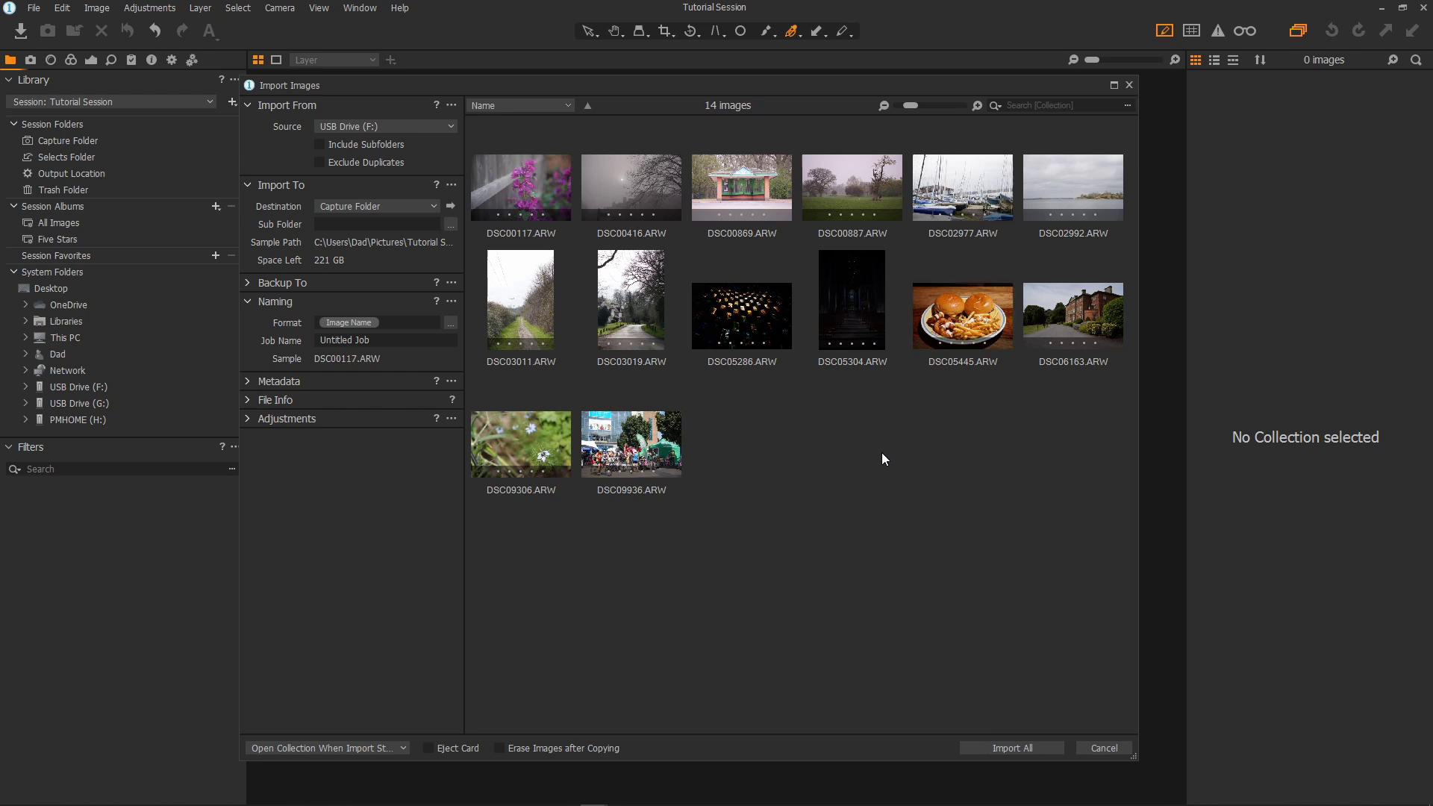
Import all 14 photos, then check the Selects, Output and Trash folders before returning to Capture
left_click(1026, 749)
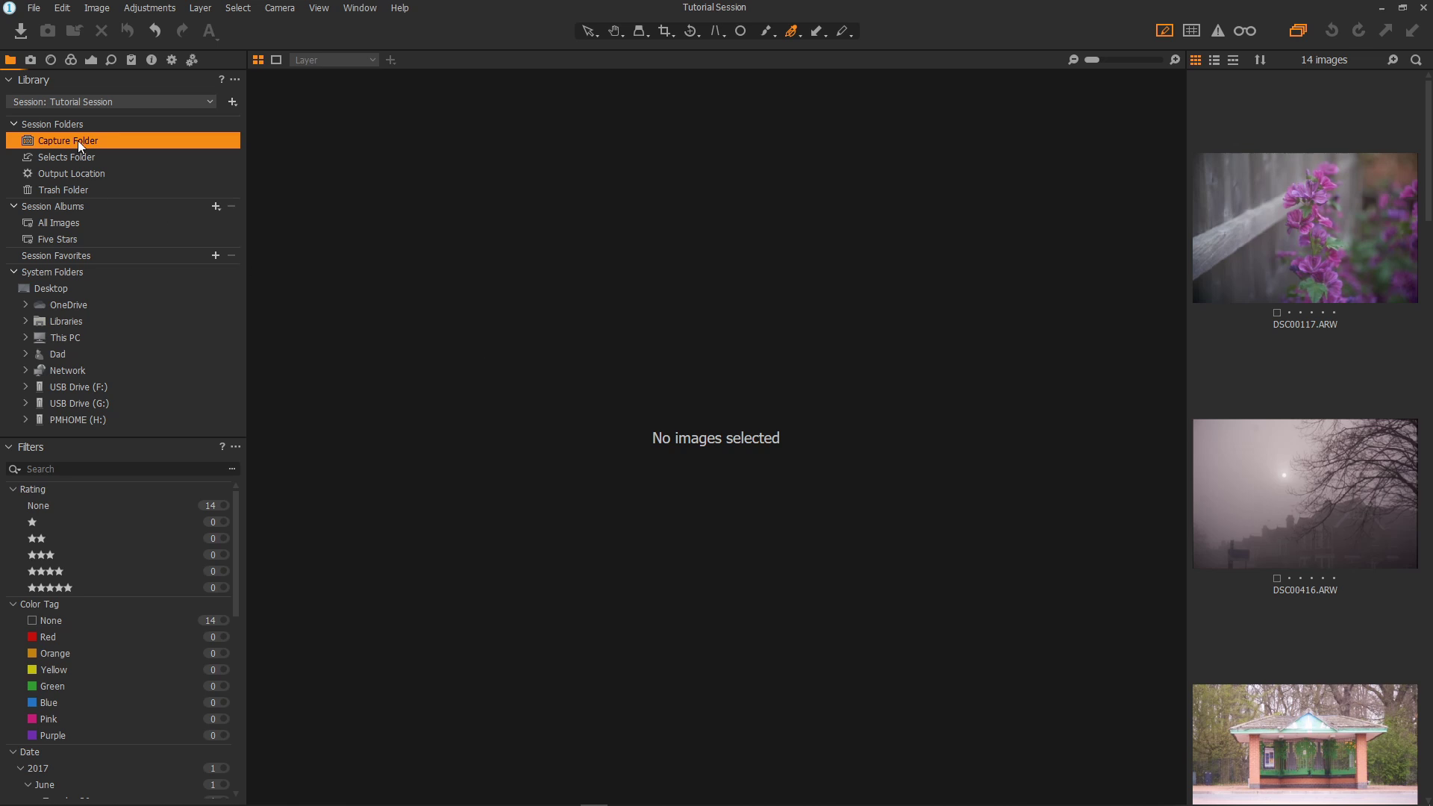
mouse_move(1426, 158)
left_mouse_down()
mouse_move(1428, 741)
mouse_move(1428, 172)
left_mouse_up()
left_click(68, 157)
left_click(65, 176)
left_click(66, 188)
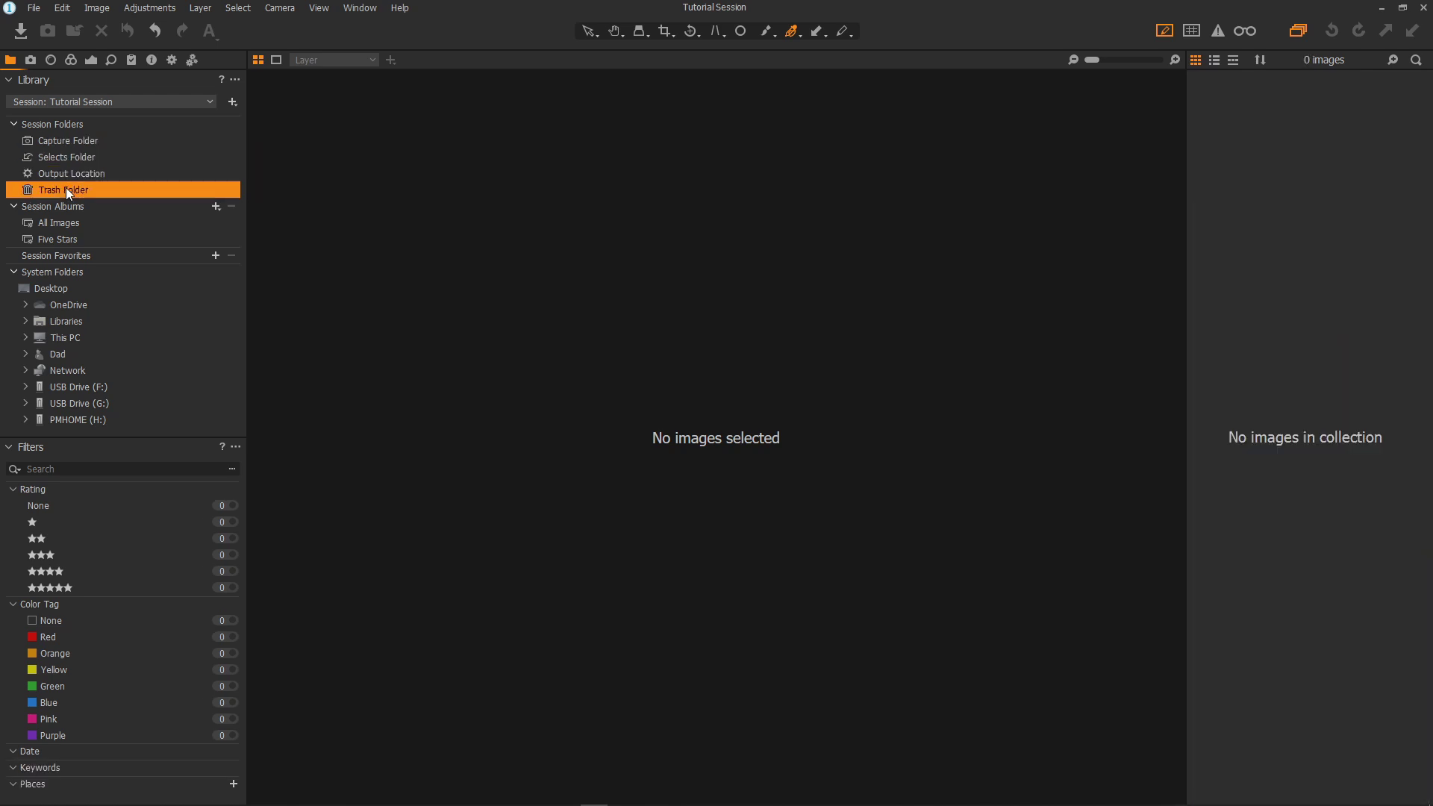
left_click(68, 143)
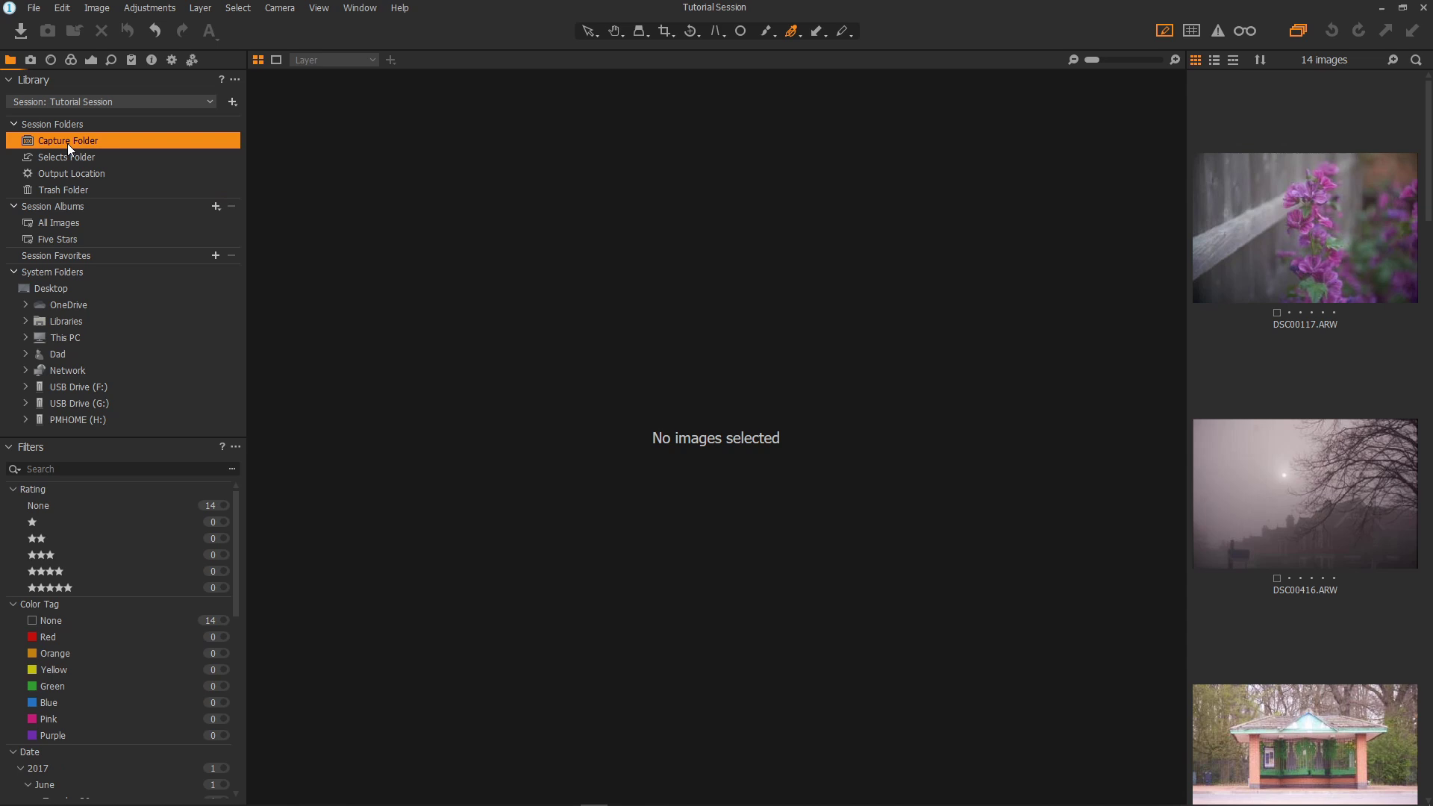
right_click(68, 141)
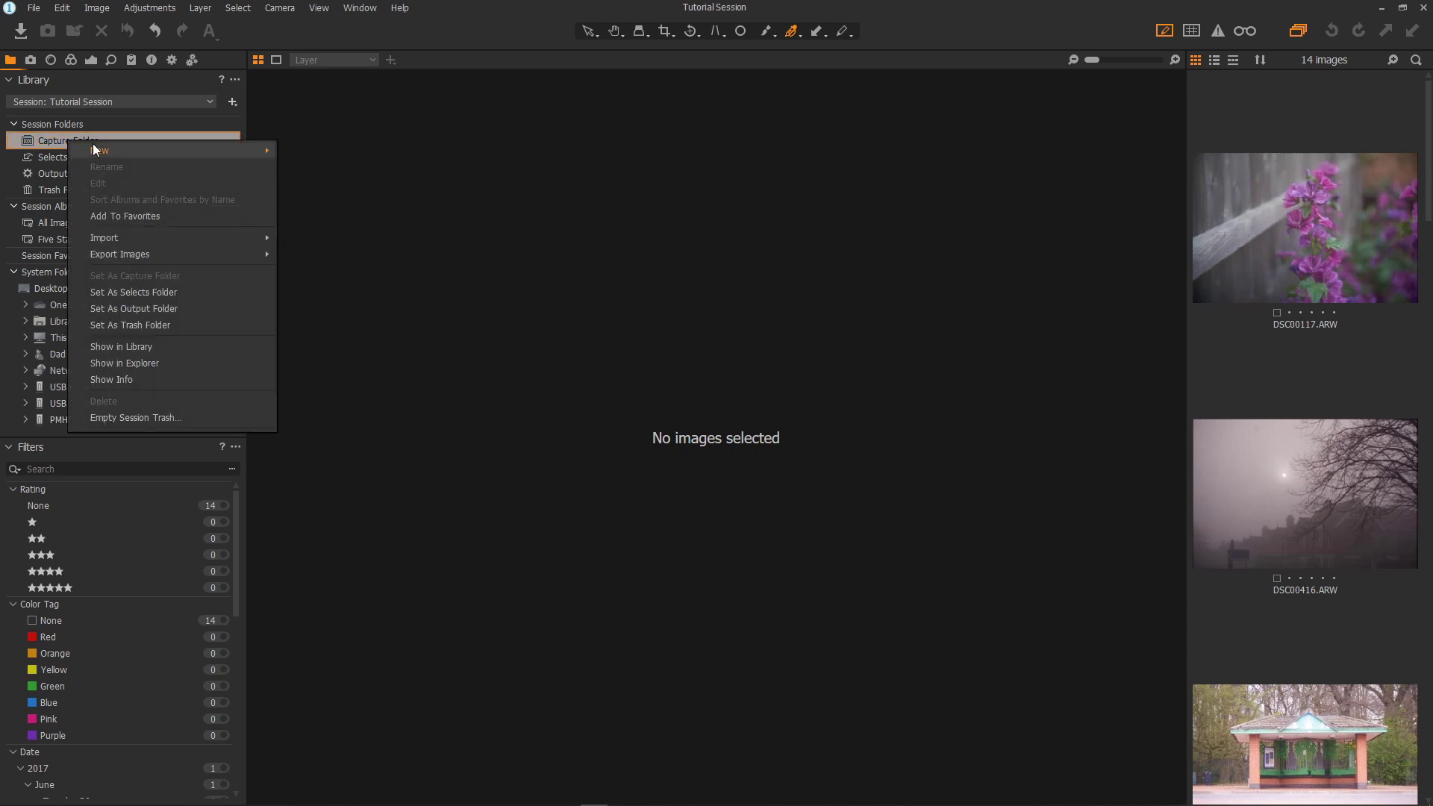
left_click(137, 364)
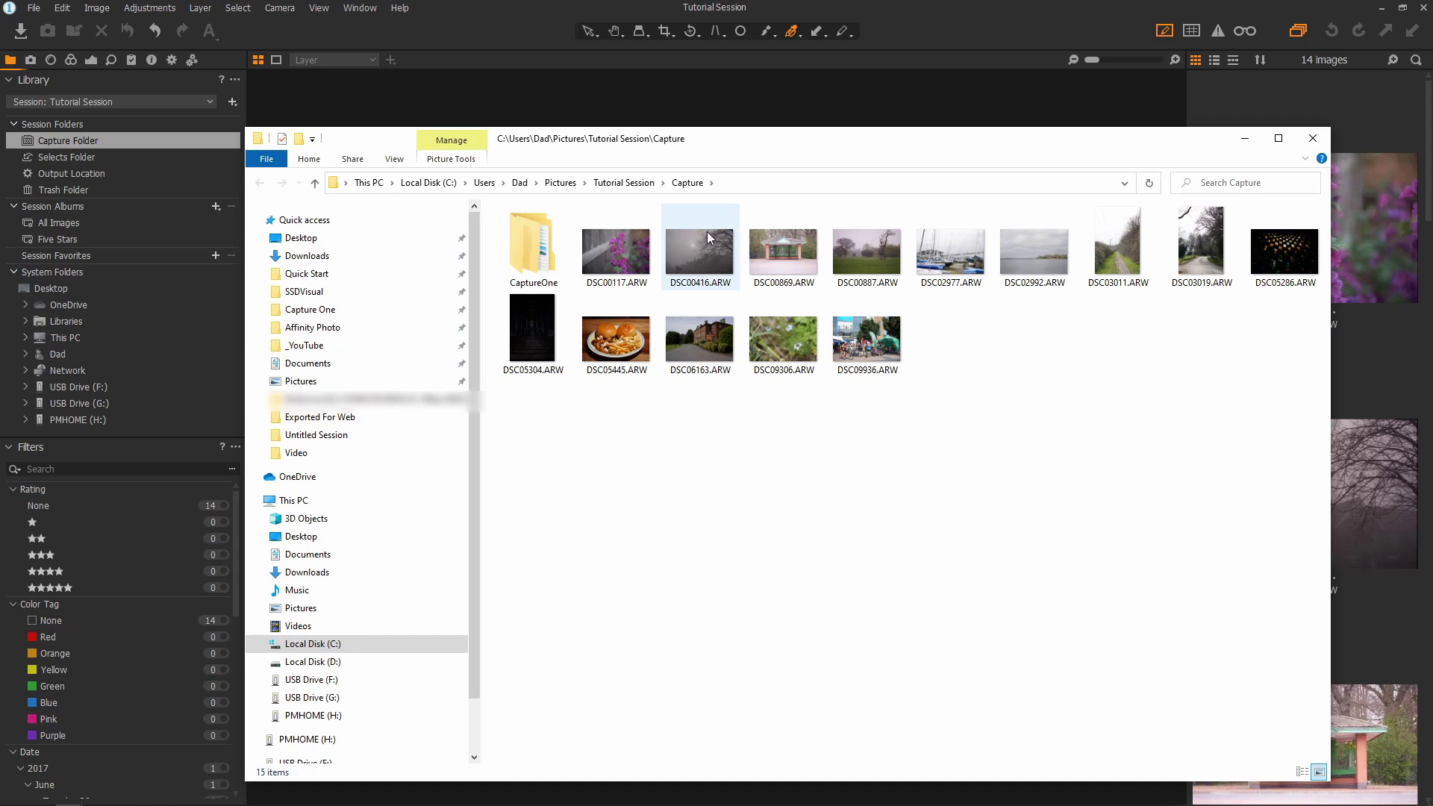
left_click_drag(780, 139, 709, 68)
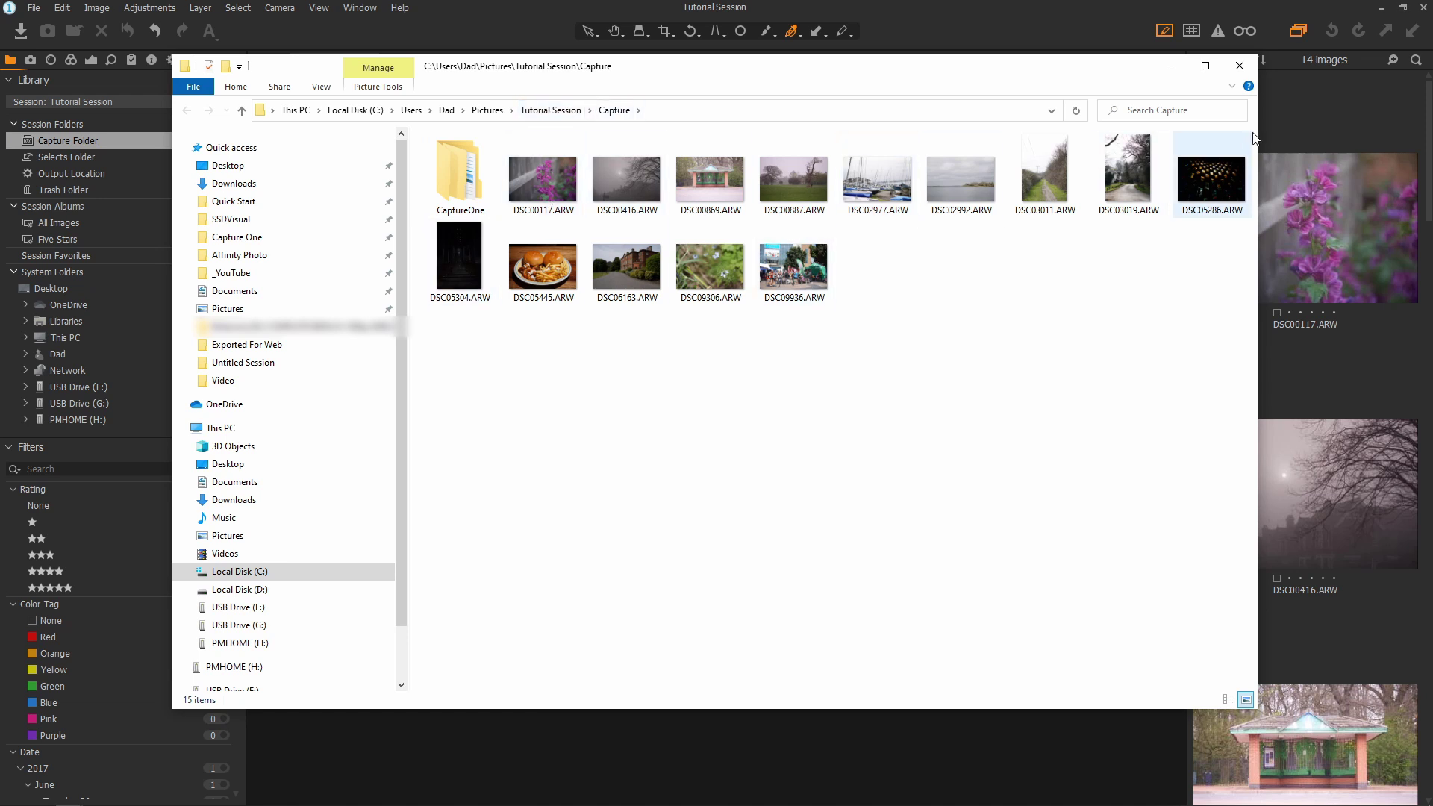
left_click(1242, 67)
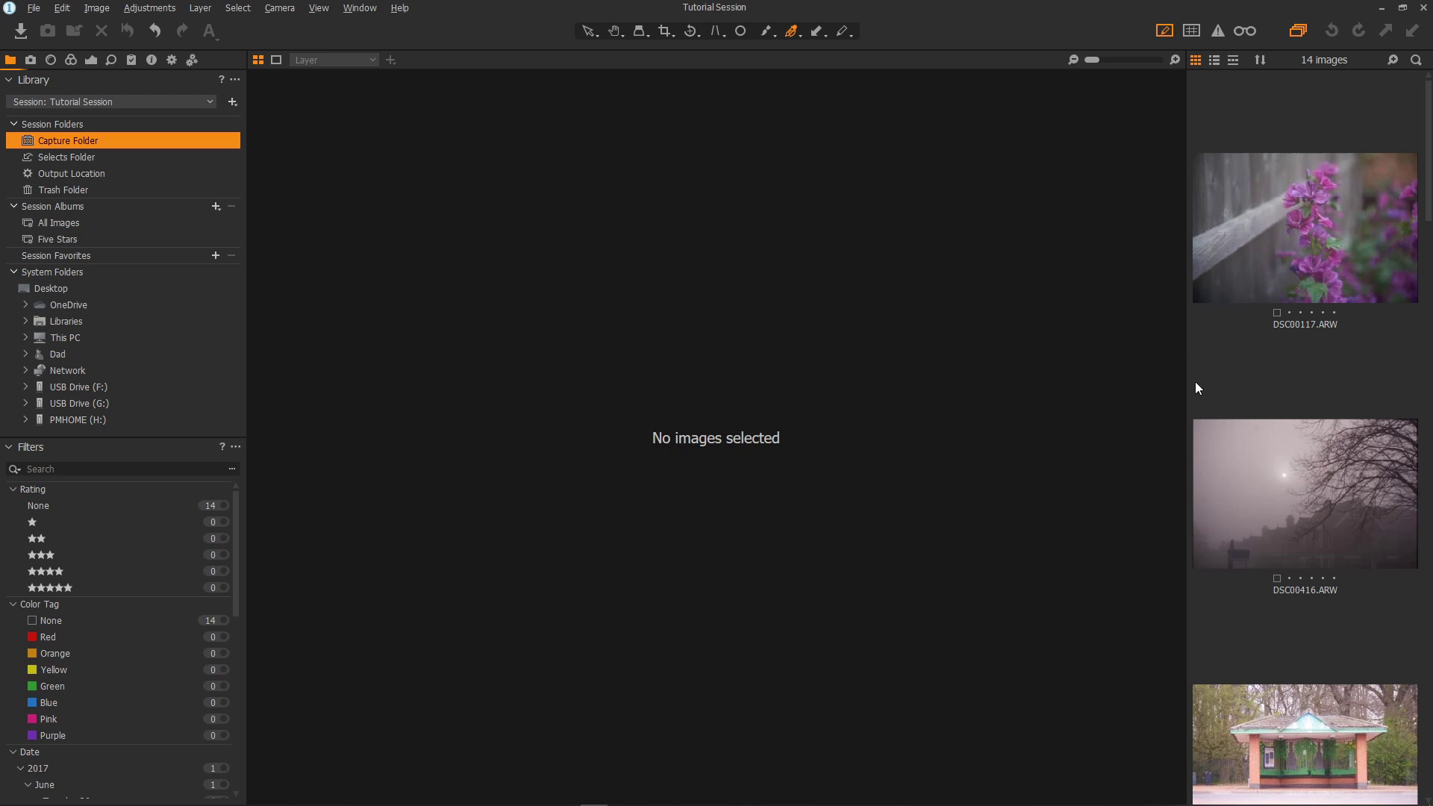
Try different browser widths and thumbnail sizes, then shrink the browser to a one-column filmstrip
left_click_drag(1187, 363, 1284, 368)
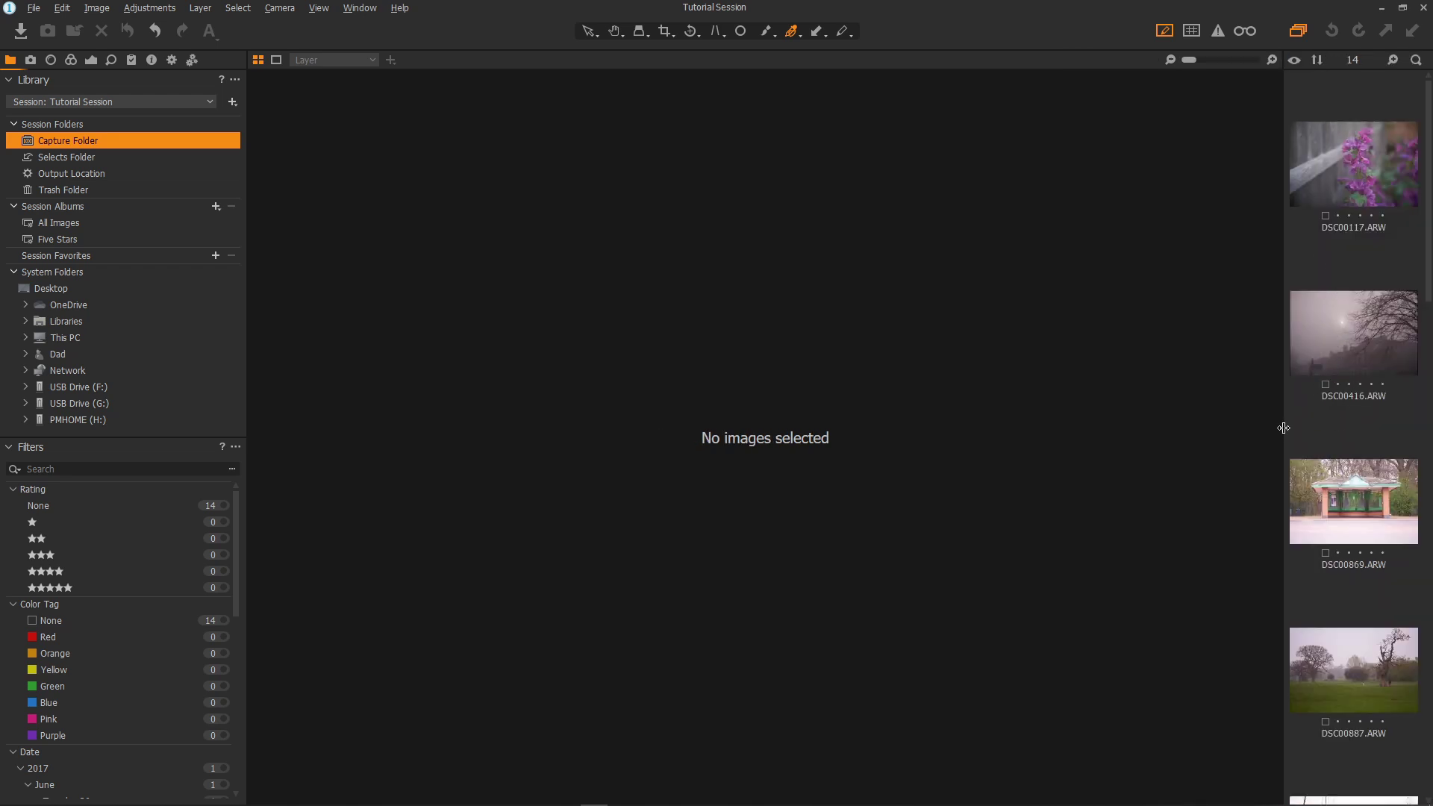
left_click_drag(1284, 428, 559, 444)
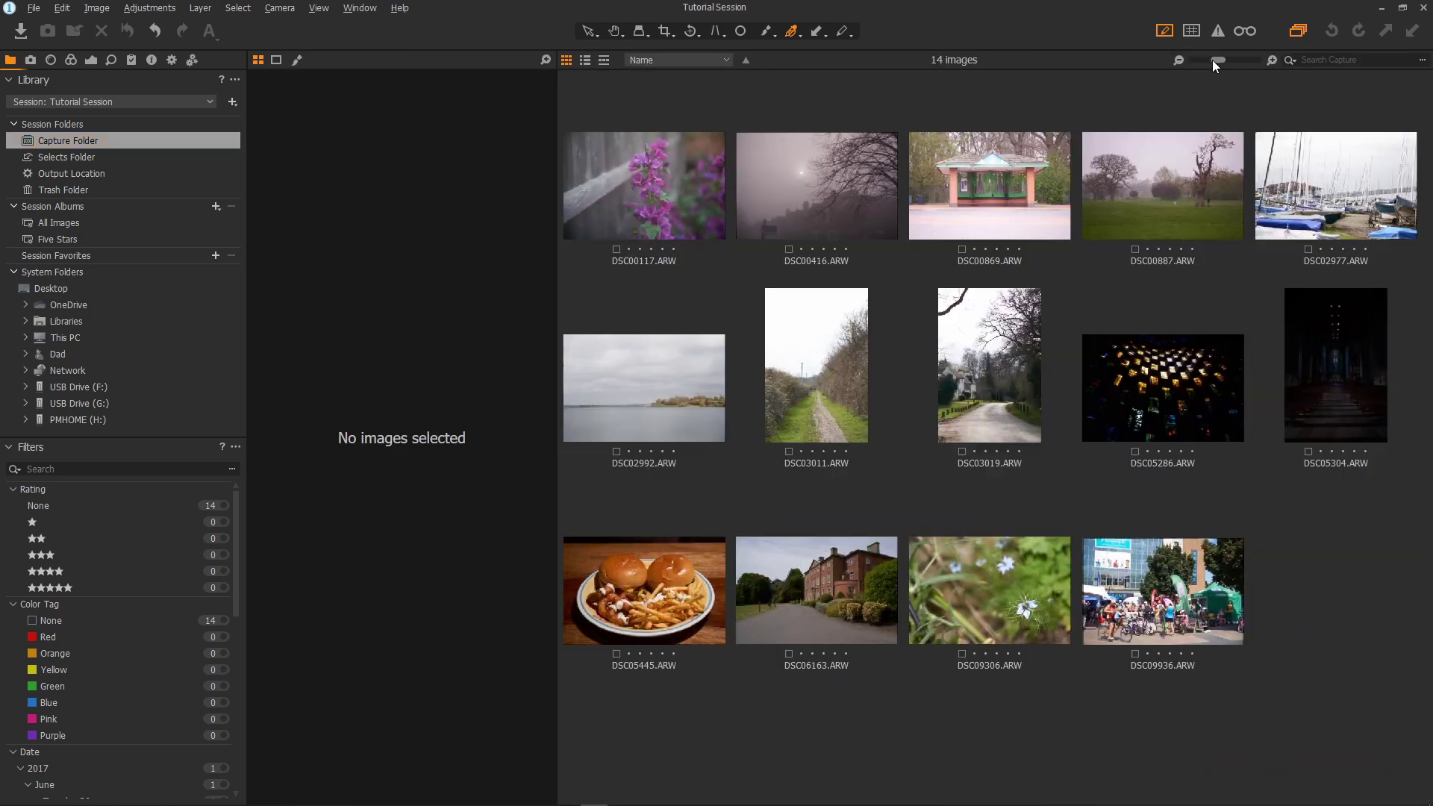
left_click_drag(1212, 61, 1203, 59)
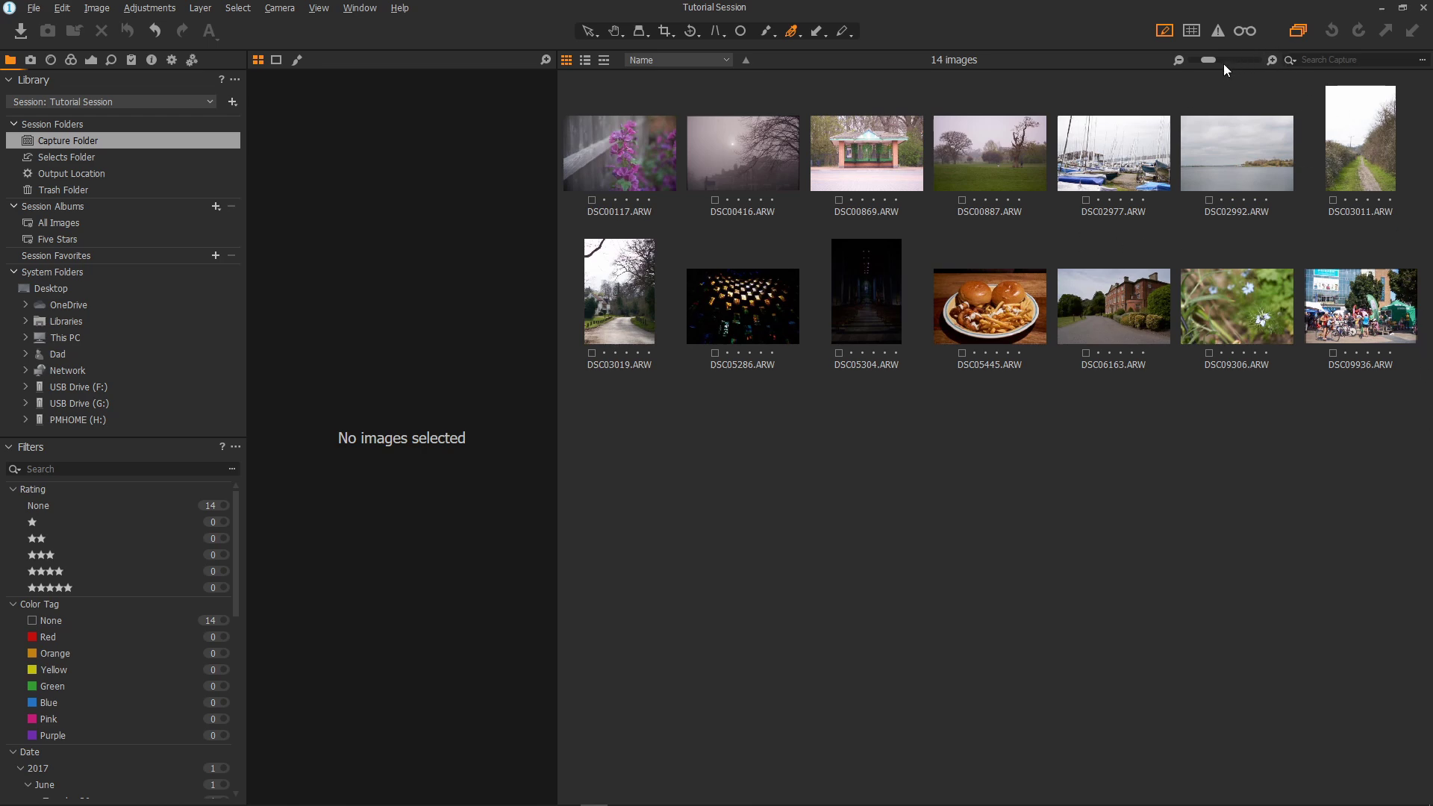
left_click_drag(1213, 58, 1225, 58)
scroll(1417, 474, "down", 3)
scroll(1416, 474, "up", 5)
mouse_move(1223, 59)
left_mouse_down()
mouse_move(1251, 61)
mouse_move(1213, 60)
left_mouse_up()
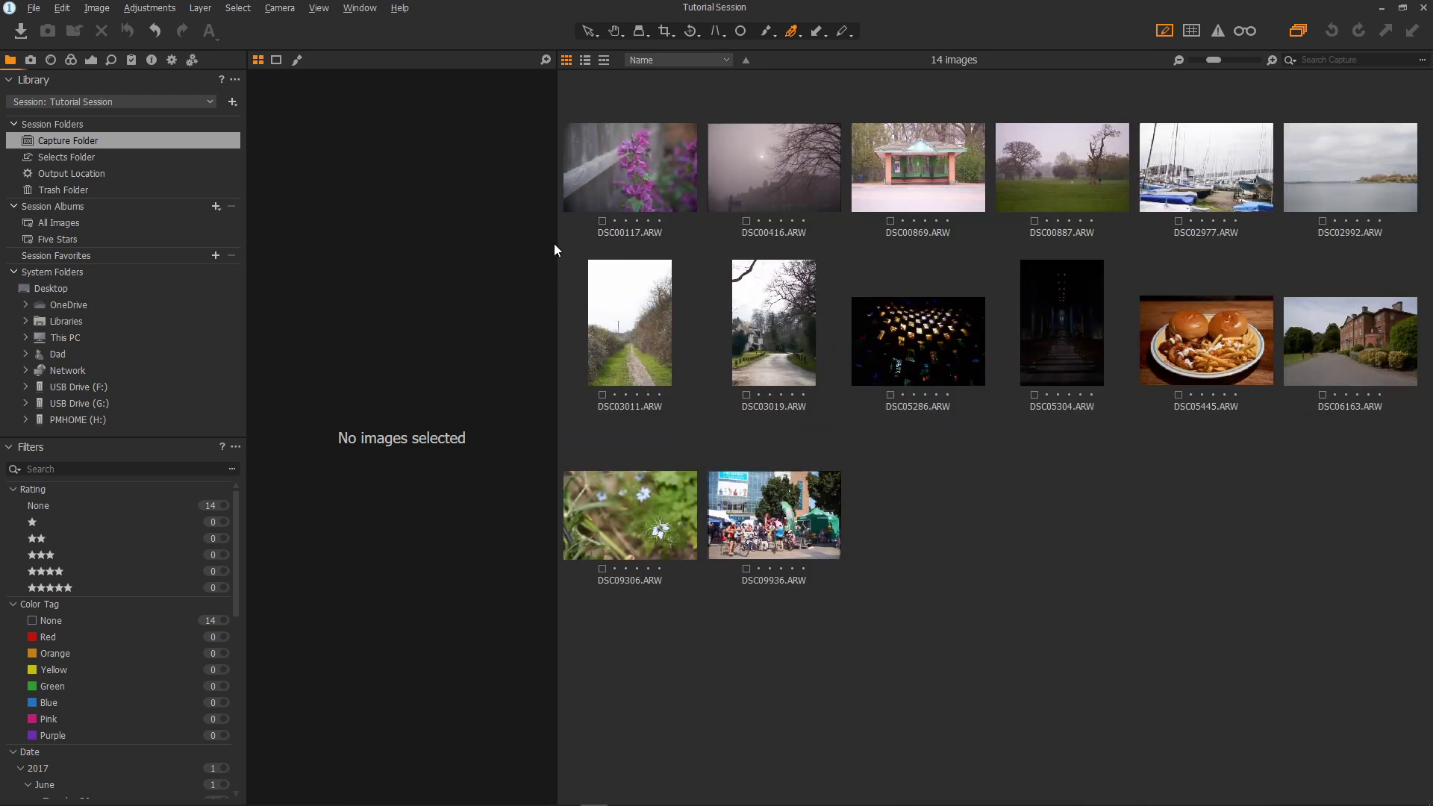
left_click_drag(556, 243, 1284, 244)
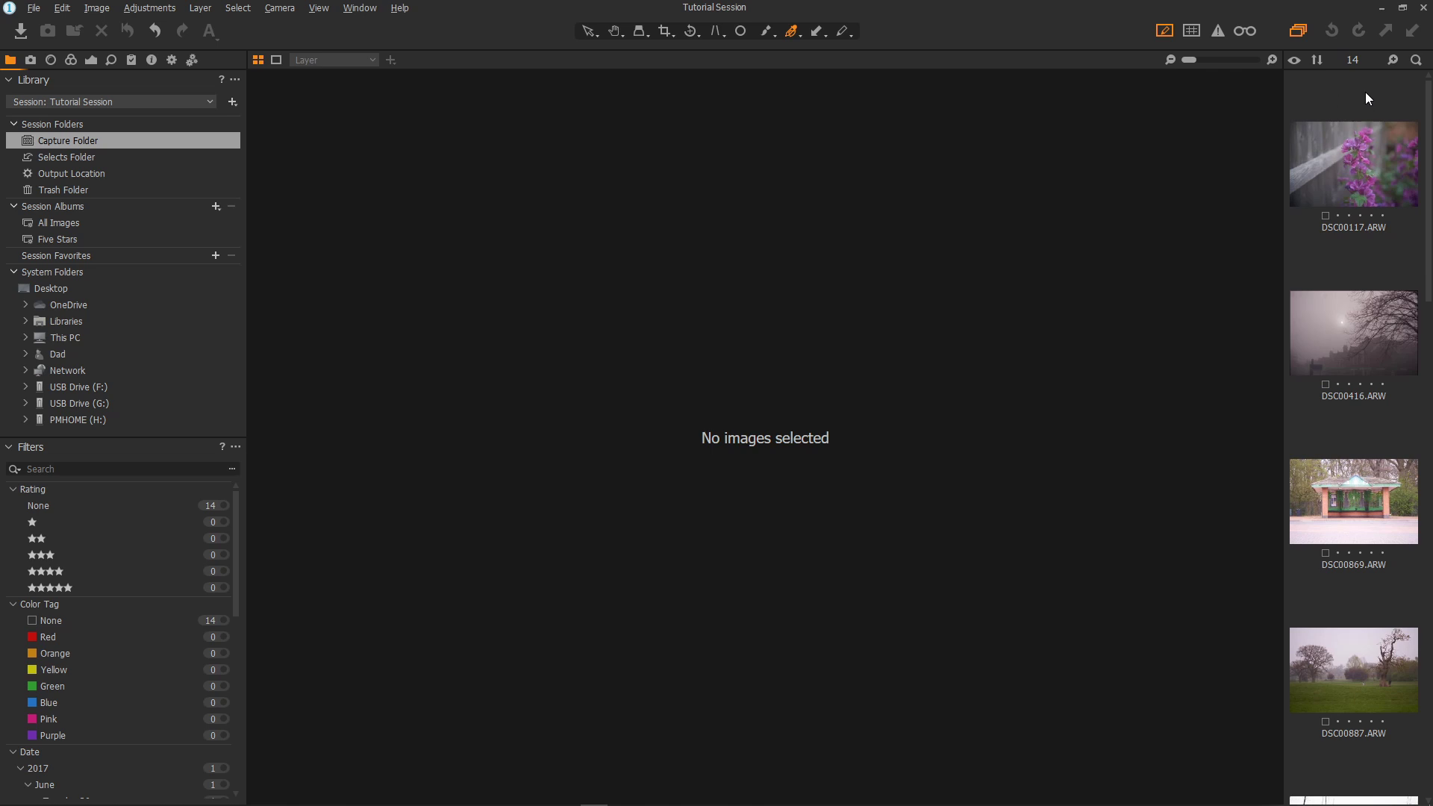
left_click(1293, 63)
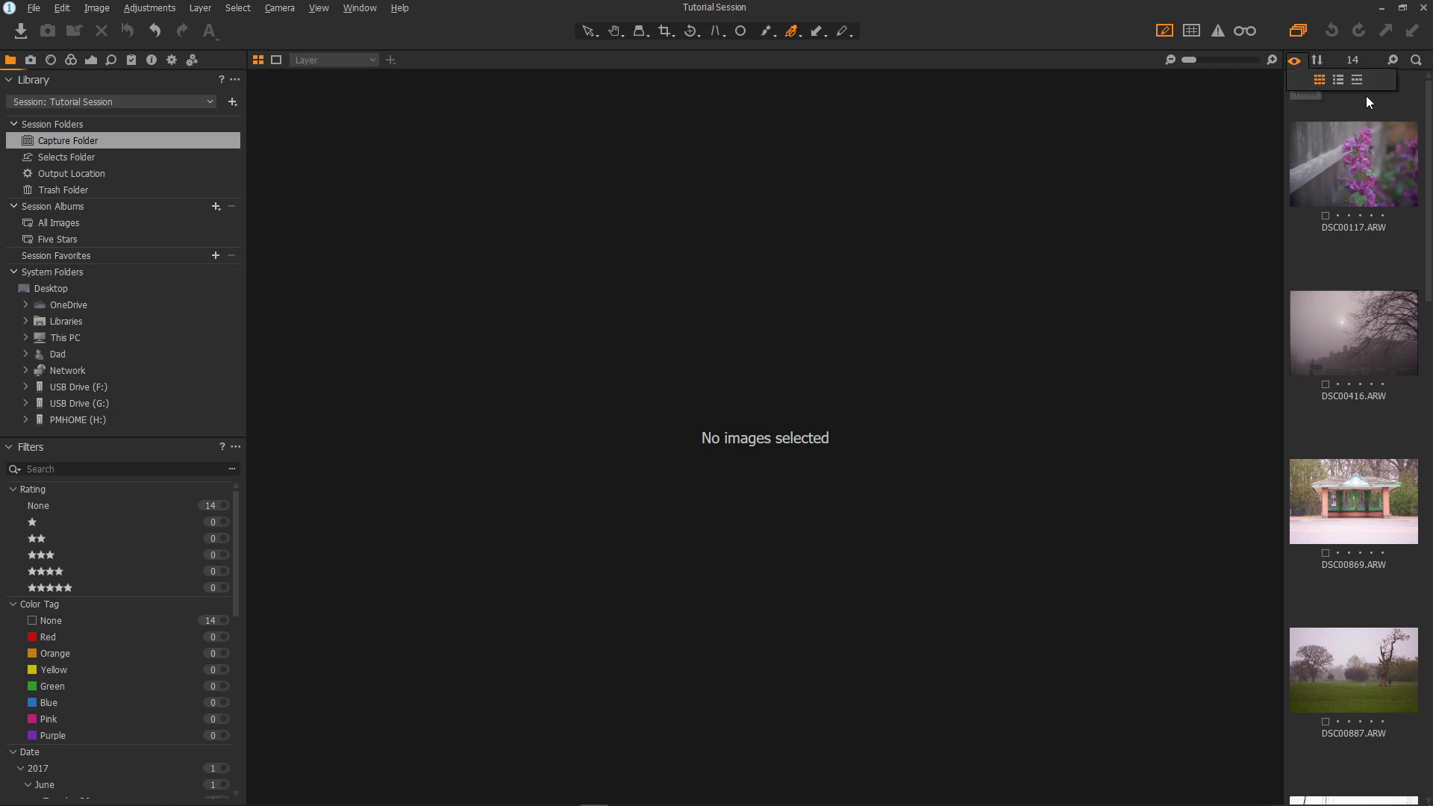
left_click(1338, 80)
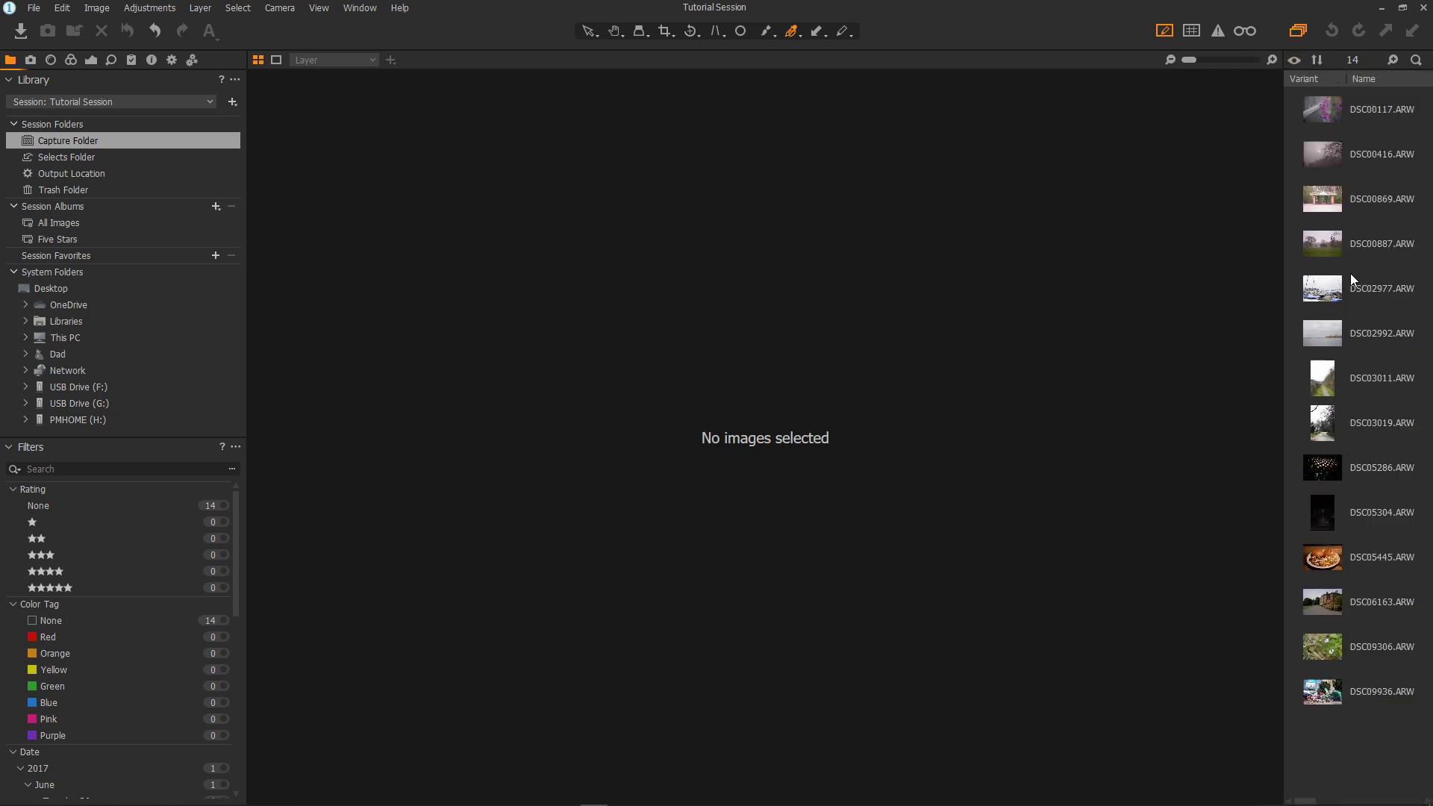
left_click(1293, 62)
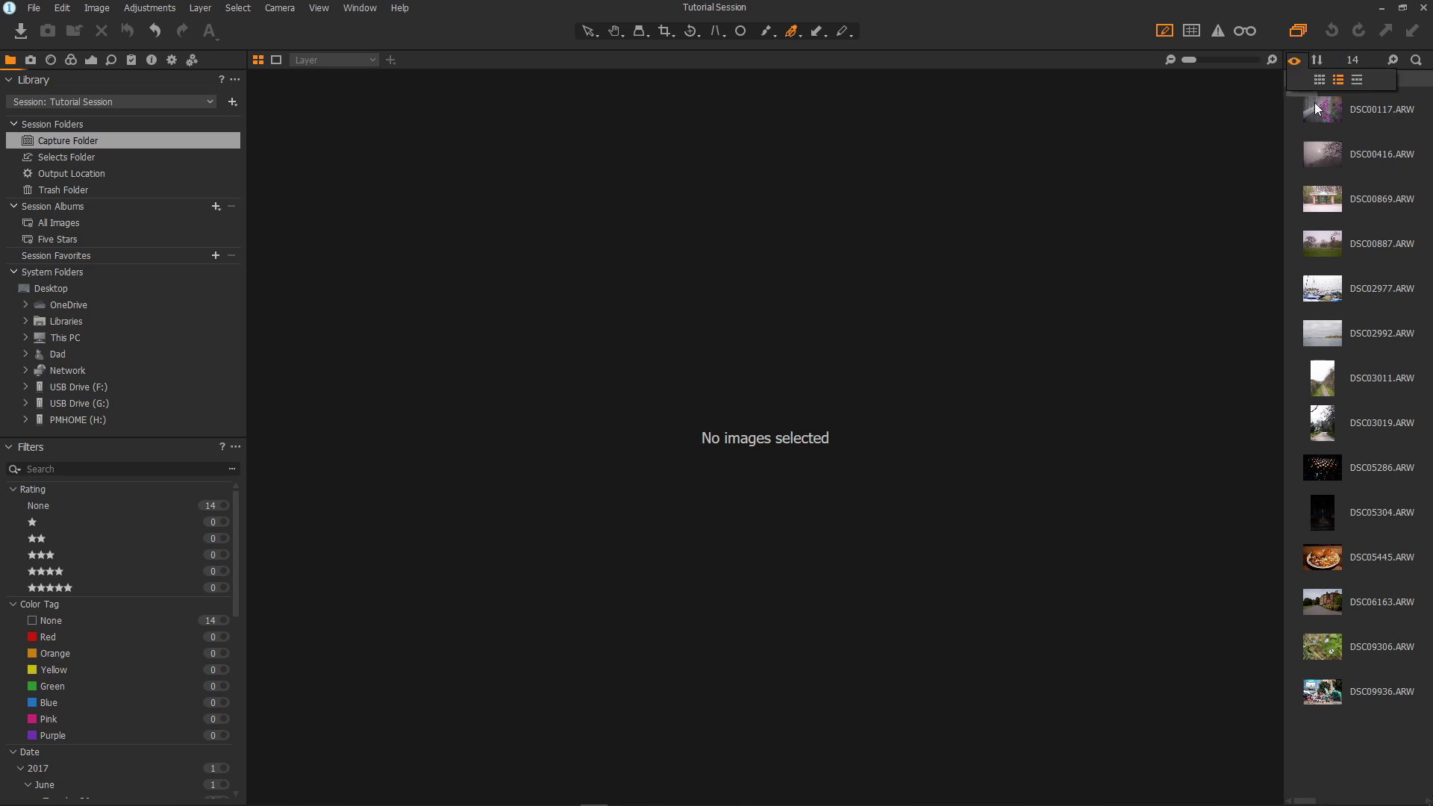
left_click(1359, 78)
mouse_move(1285, 178)
left_mouse_down()
mouse_move(965, 199)
mouse_move(1284, 172)
left_mouse_up()
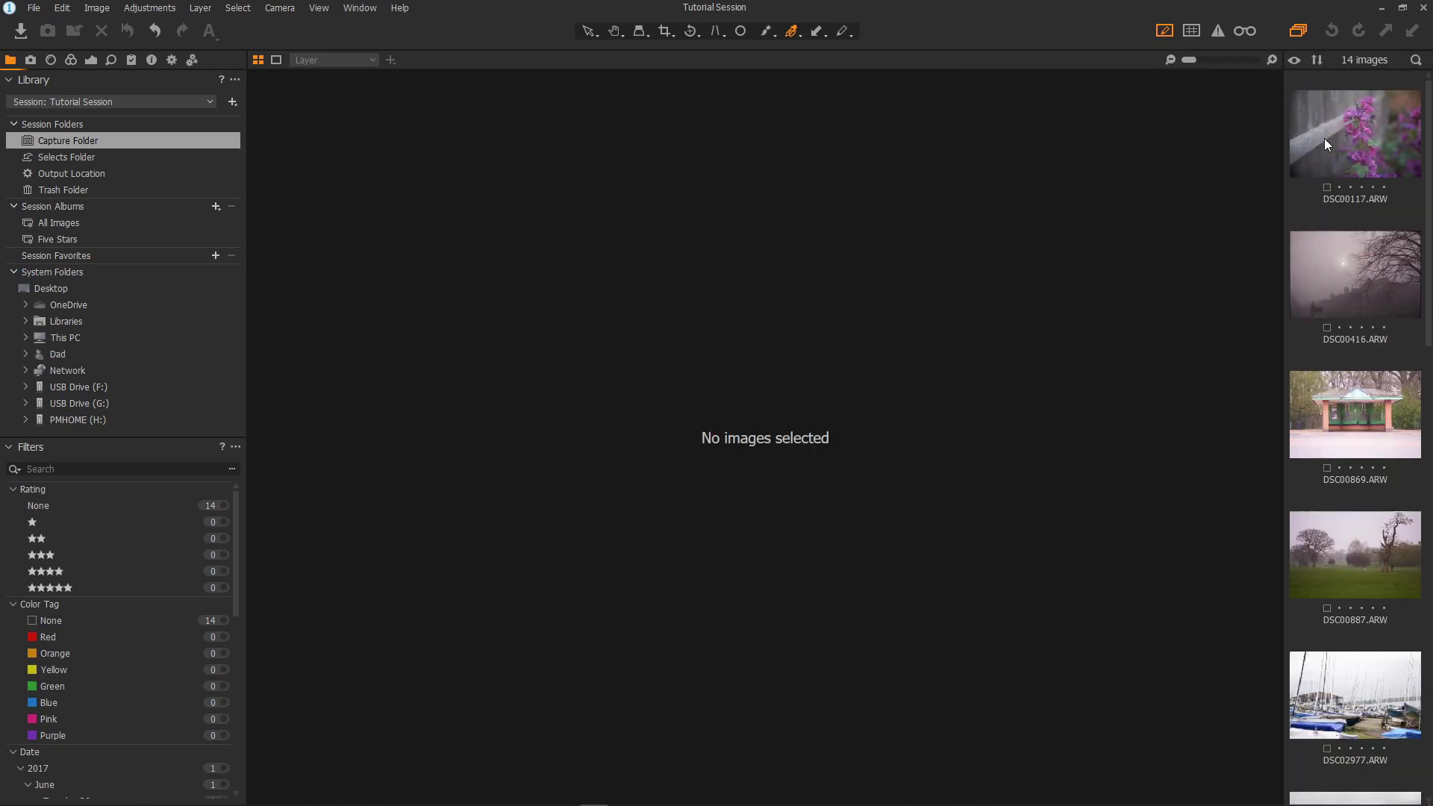
left_click(1294, 63)
left_click(1318, 81)
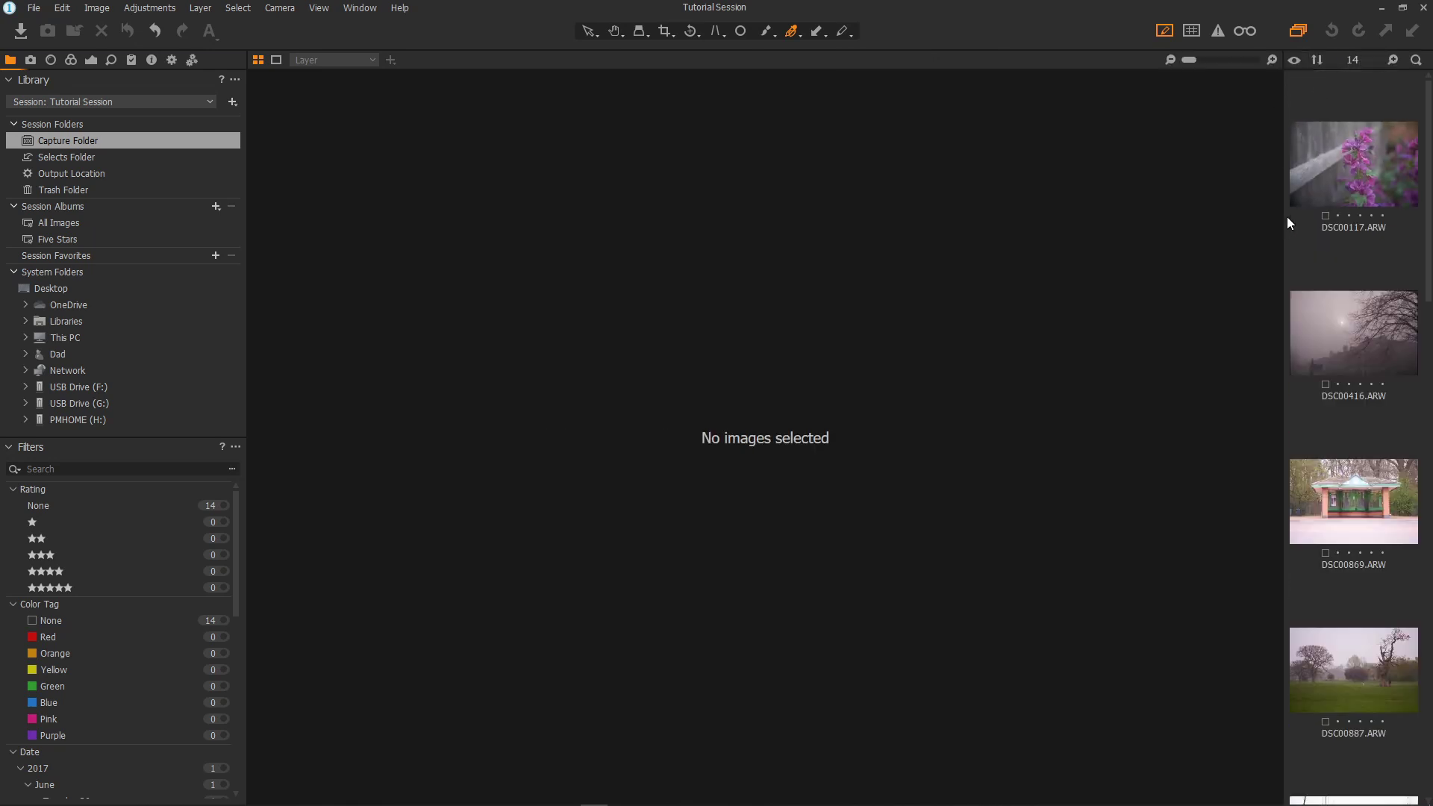
left_click_drag(1287, 216, 1285, 260)
left_click(314, 10)
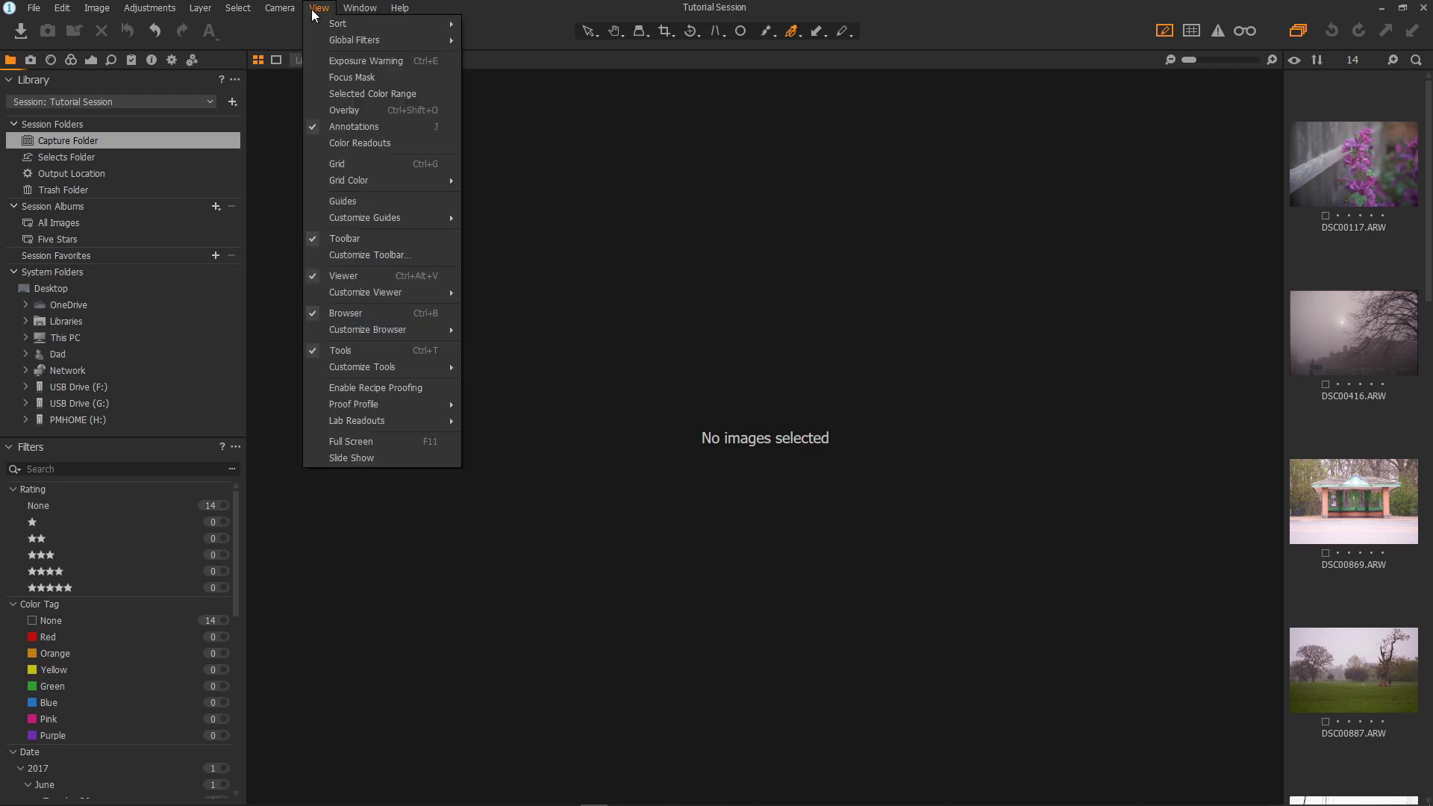
left_click(352, 281)
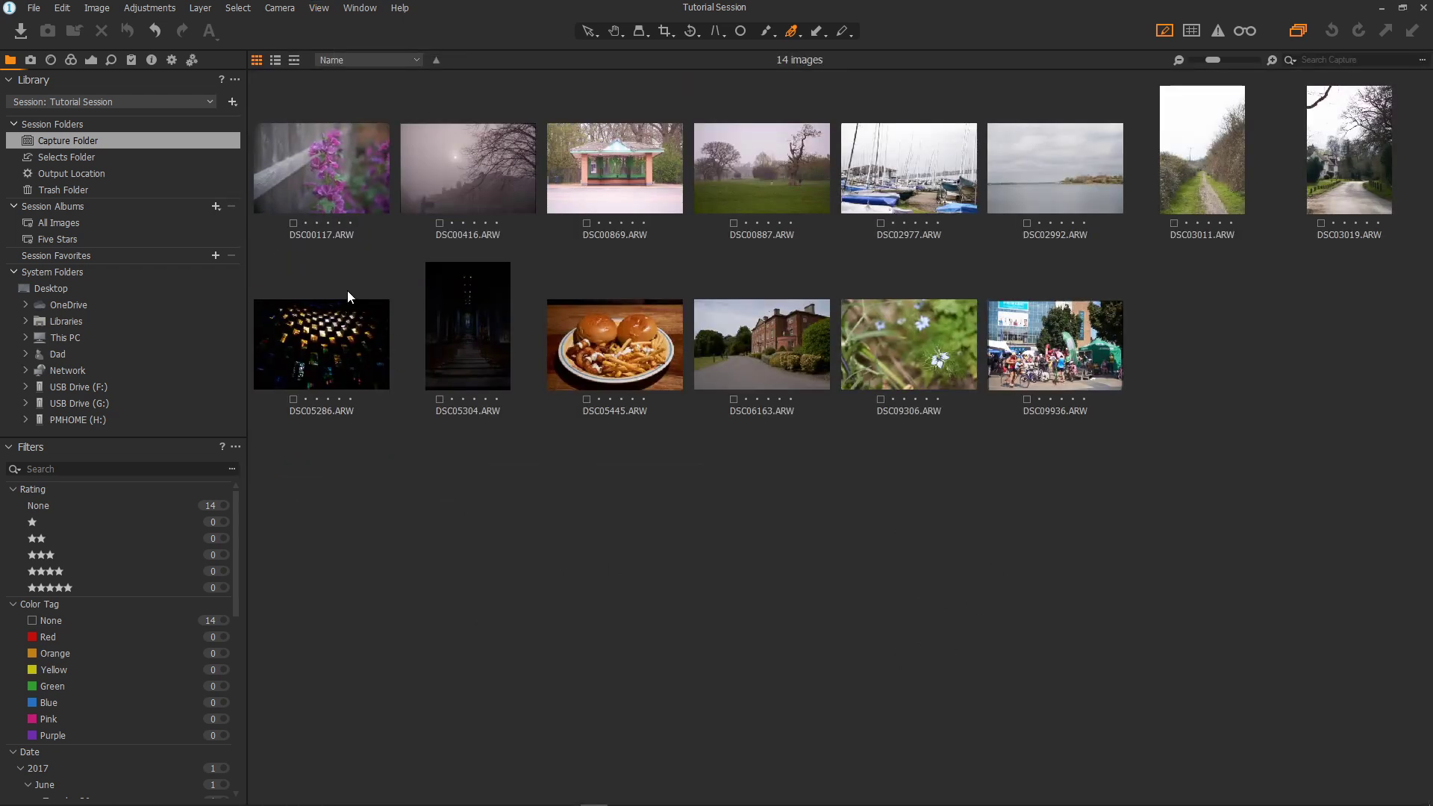
left_click(318, 8)
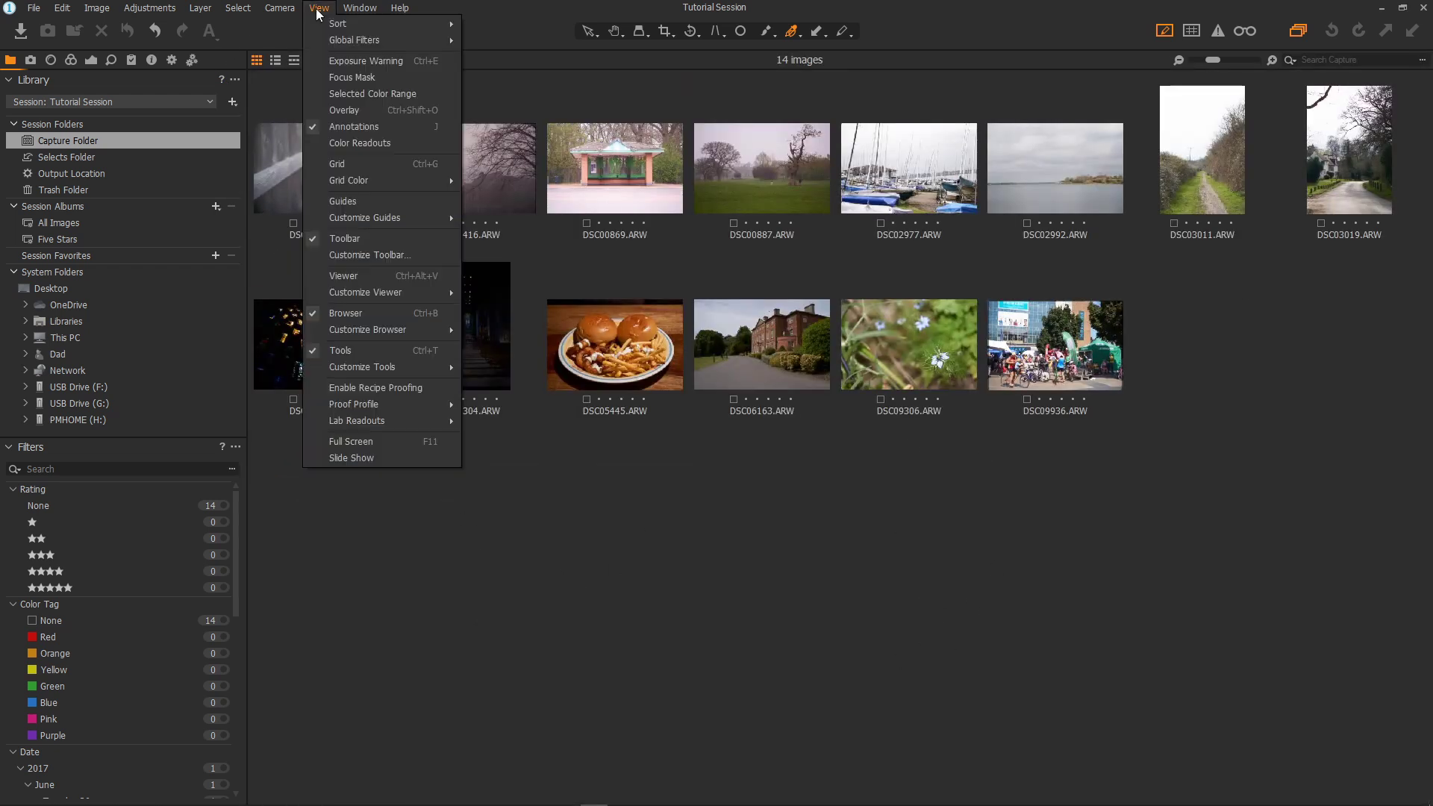
left_click(350, 279)
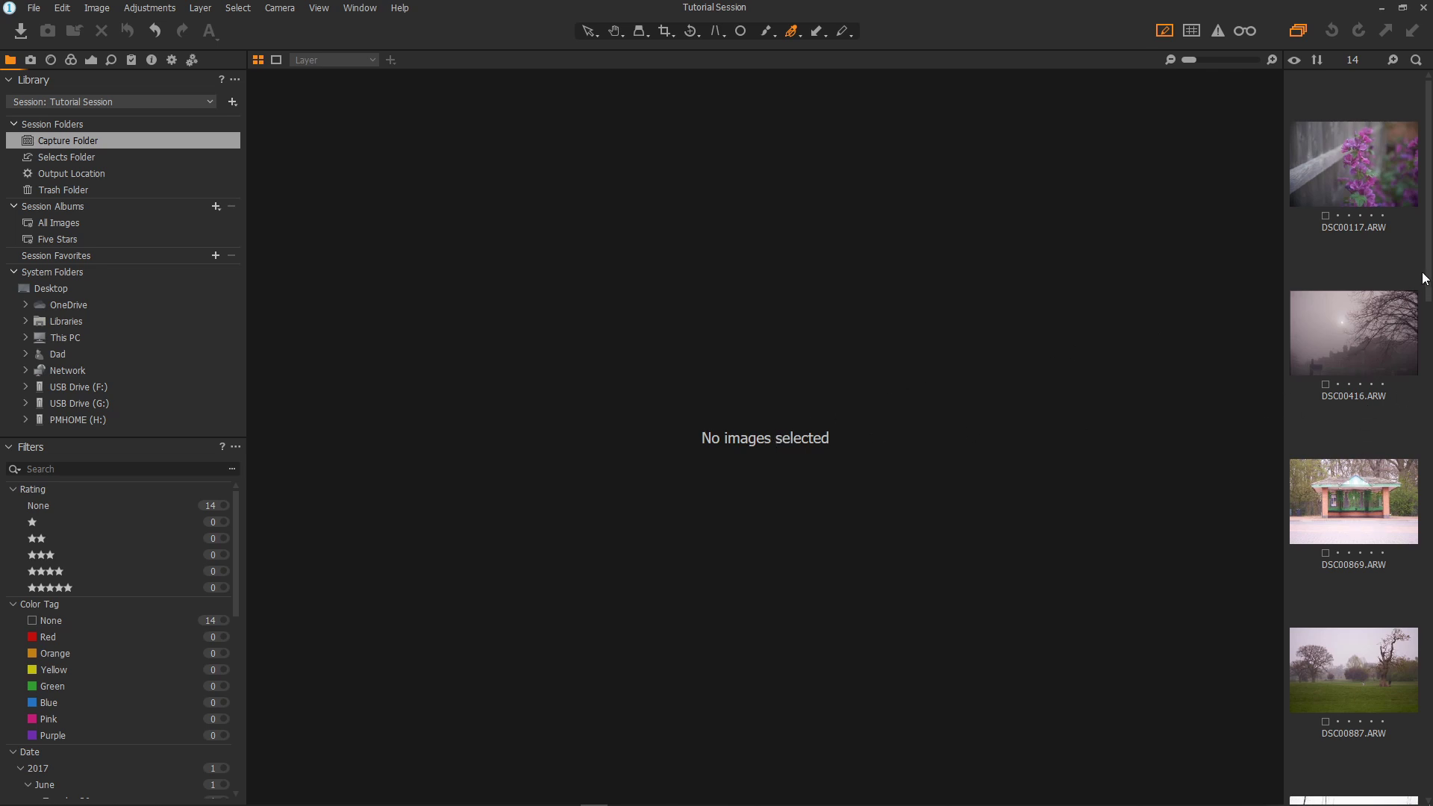
Move bus-shelter photo DSC00869 into the Selects Folder and display that folder
mouse_move(1427, 276)
left_mouse_down()
mouse_move(1427, 425)
mouse_move(1427, 277)
left_mouse_up()
left_click(1365, 496)
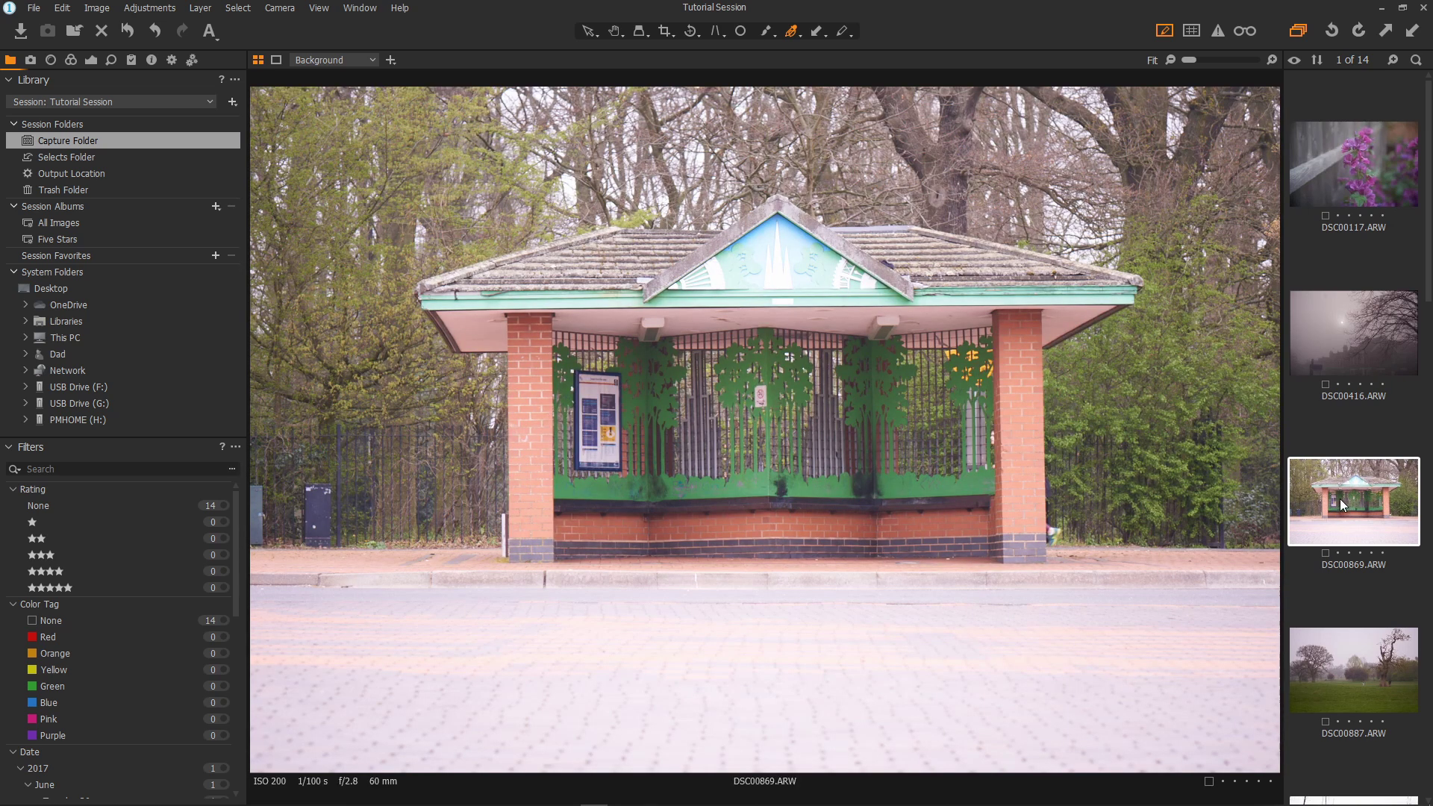
right_click(1341, 504)
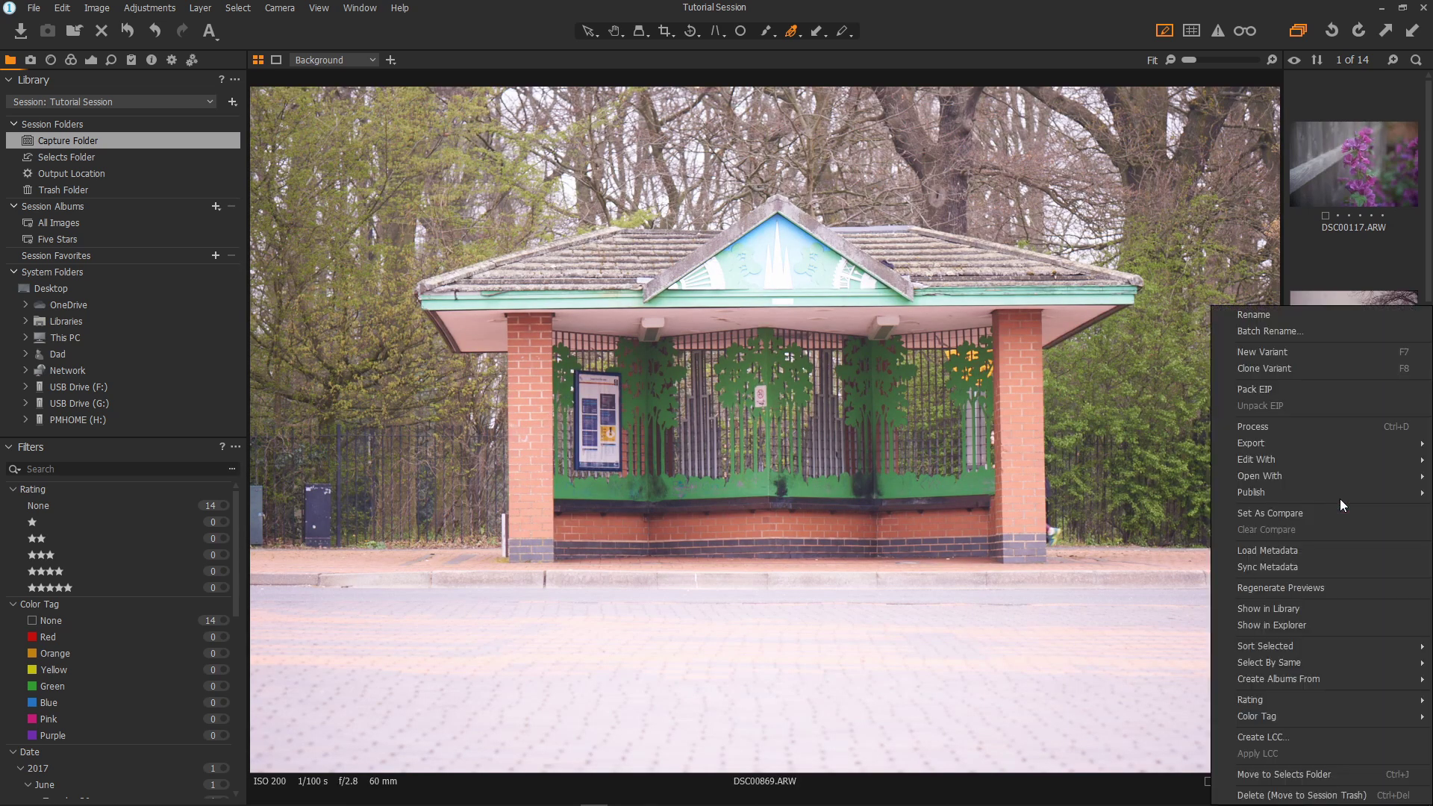
left_click(1325, 795)
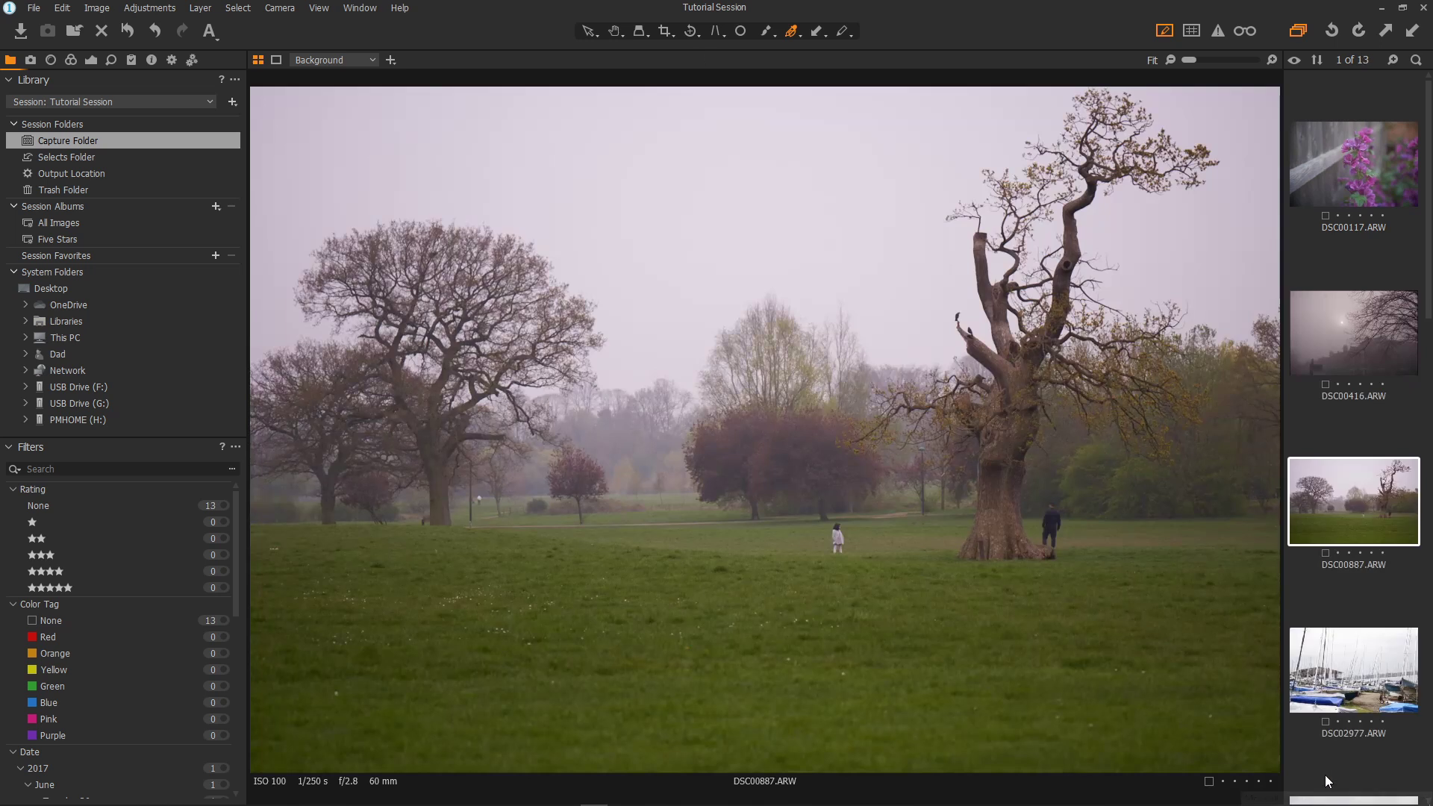
left_click(66, 155)
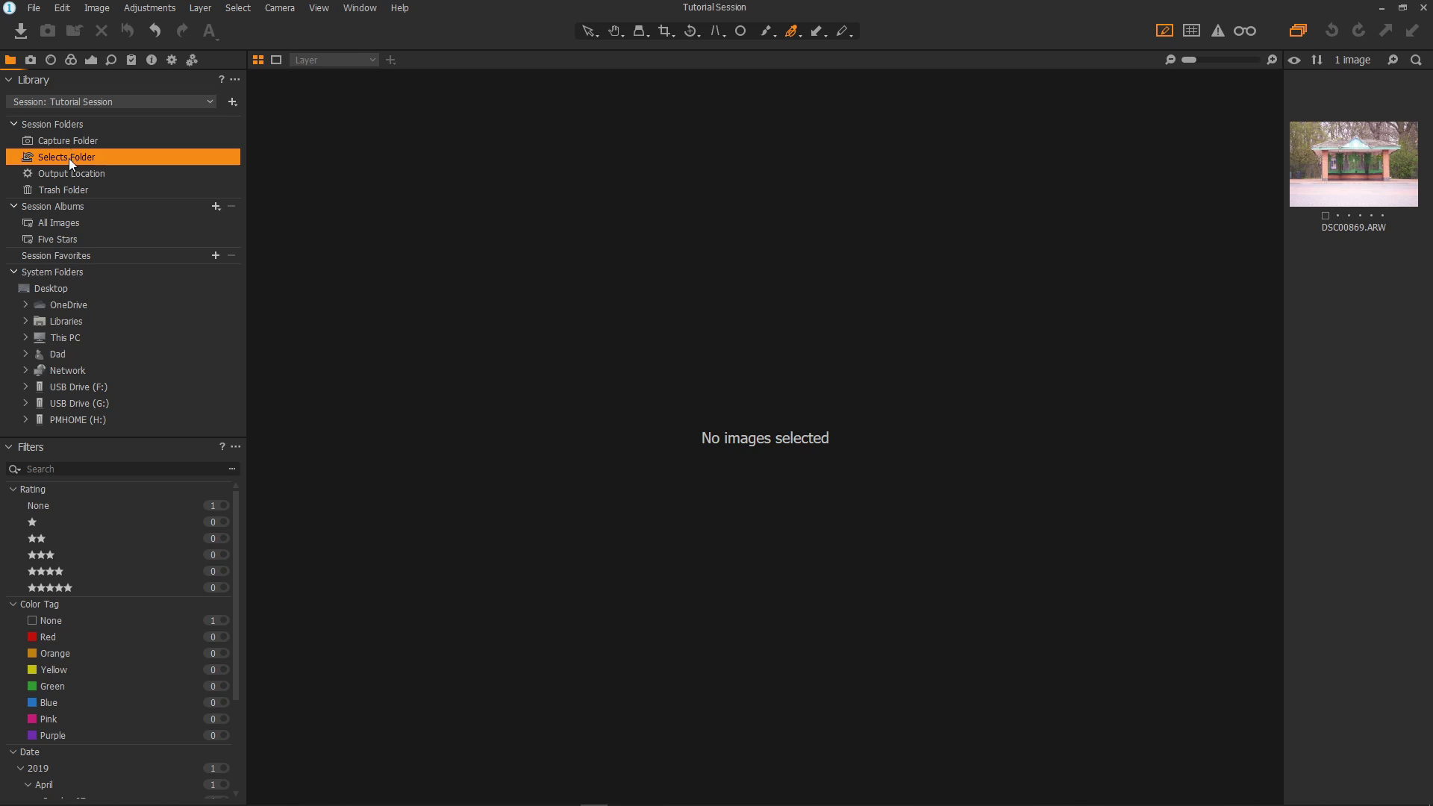
mouse_move(84, 163)
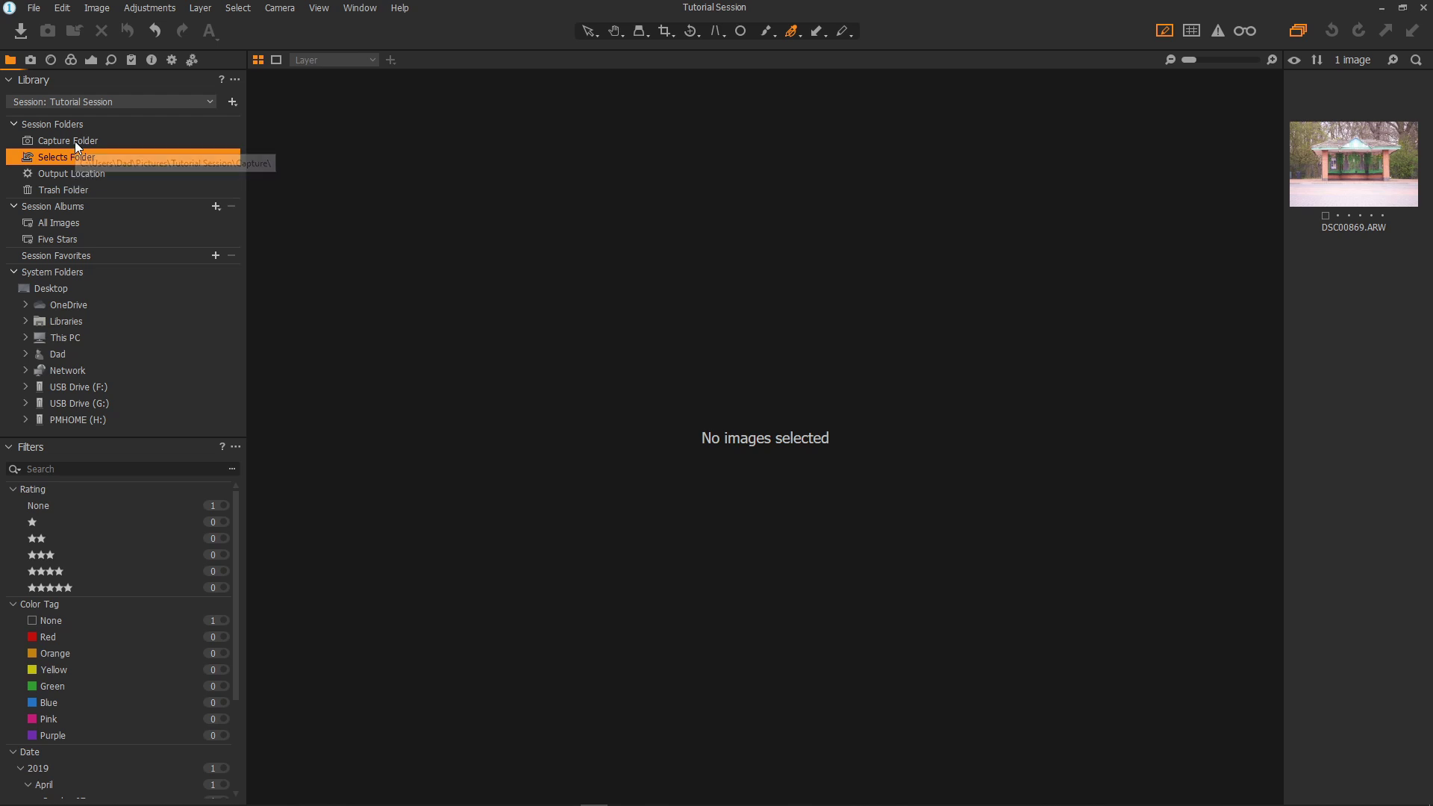
Move DSC00416, DSC05304 and DSC09936 from the Capture Folder into Selects, then view Selects
left_click(74, 141)
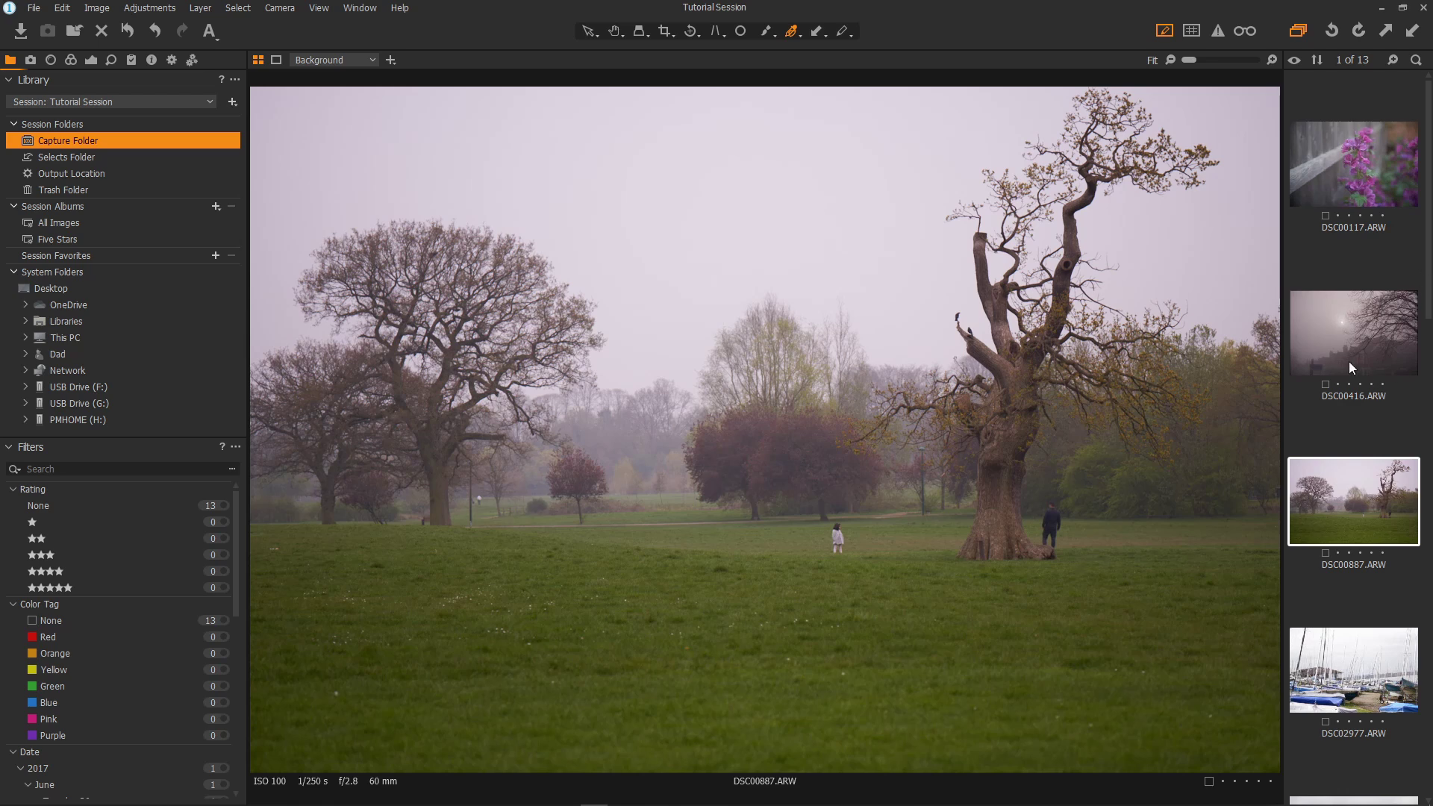
left_click_drag(1283, 349, 1091, 357)
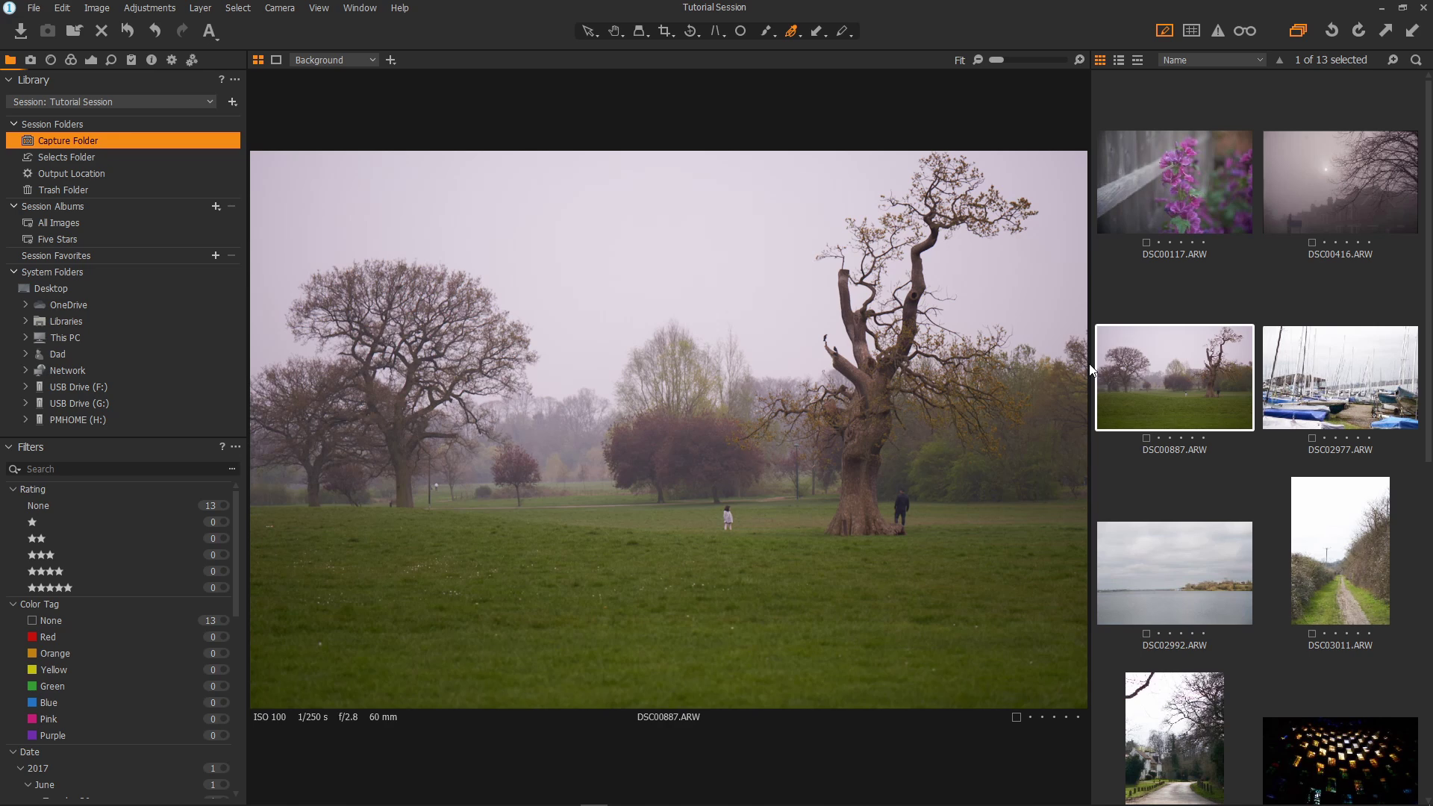
left_click_drag(1087, 366, 713, 393)
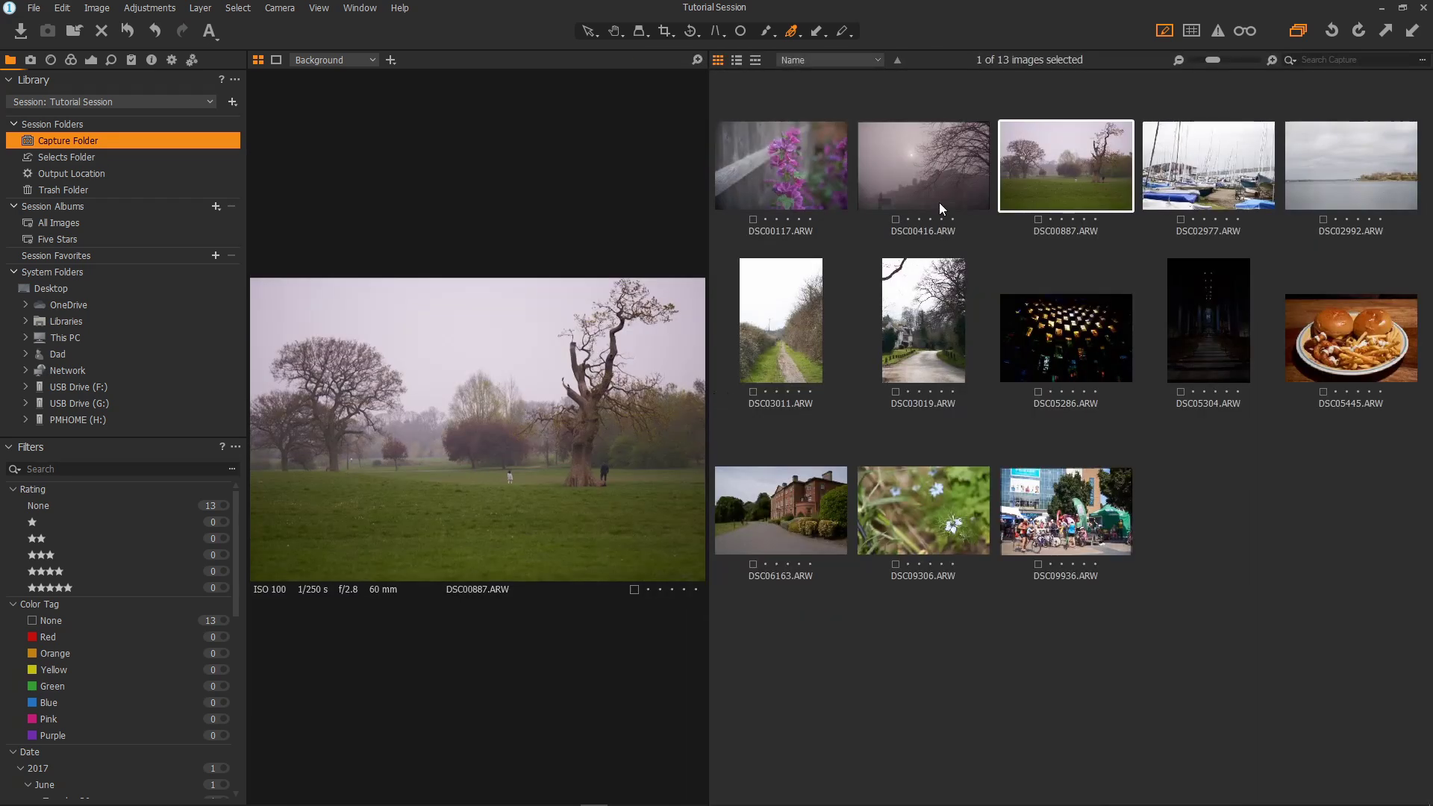
left_click(943, 181)
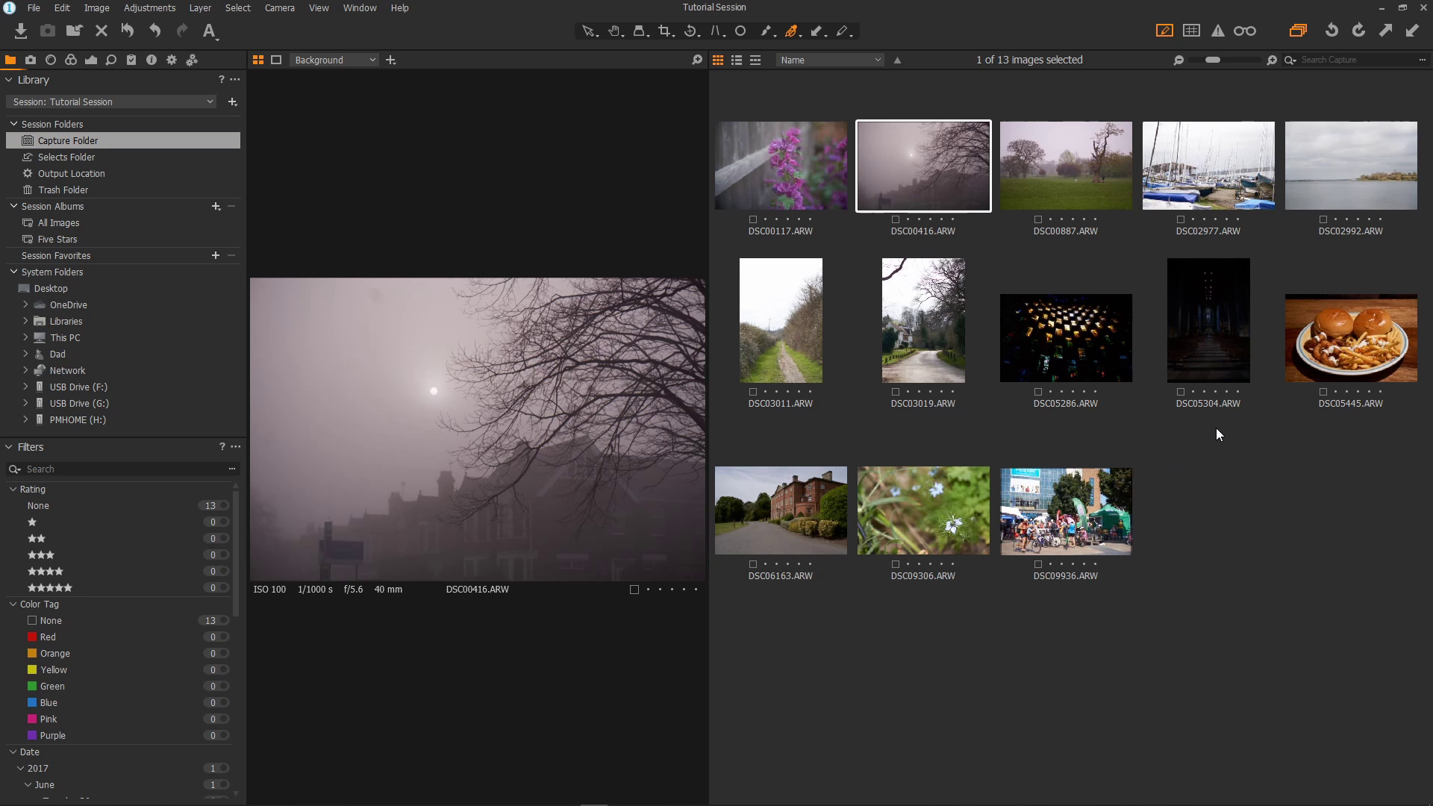
left_click(1215, 333, "ctrl")
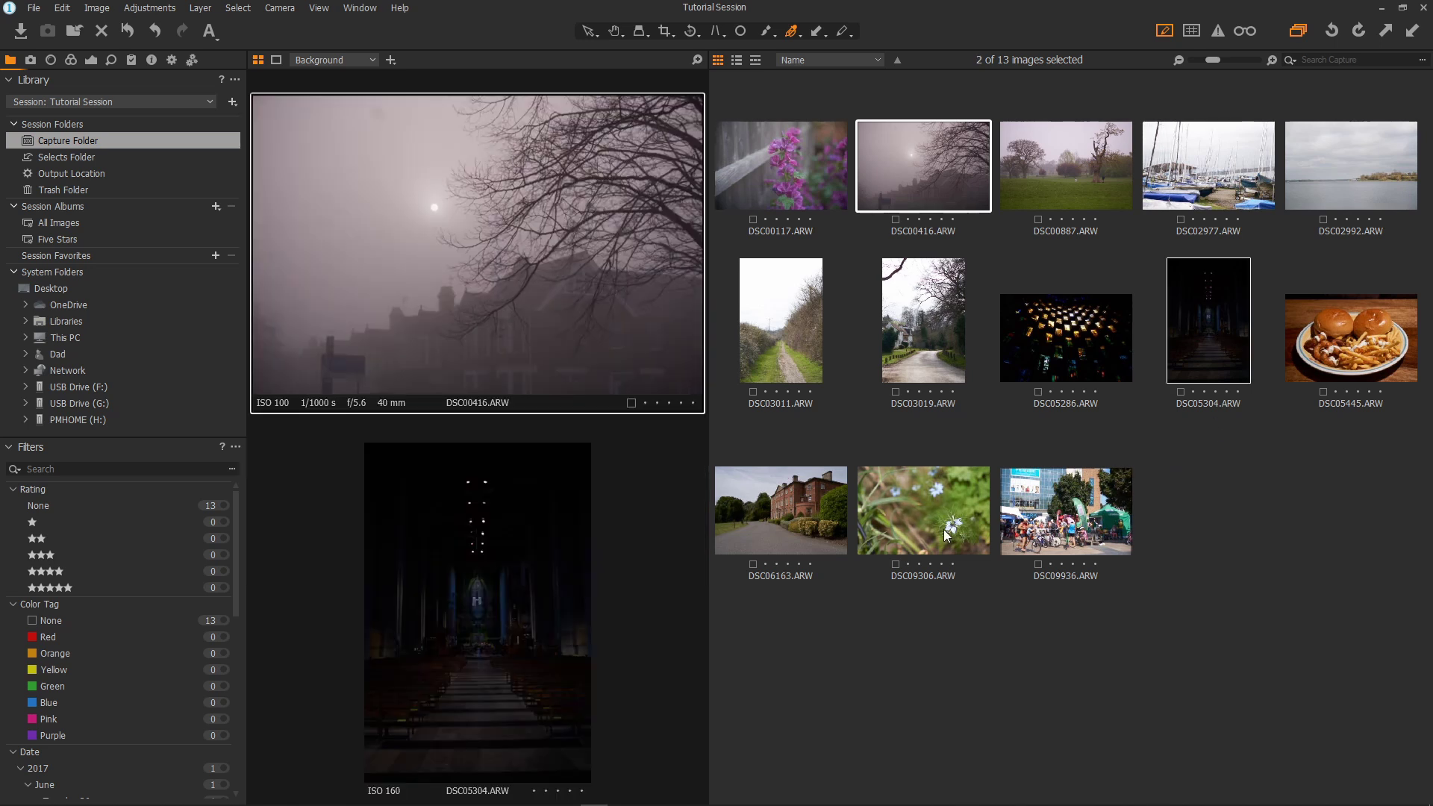
left_click(1048, 523, "ctrl")
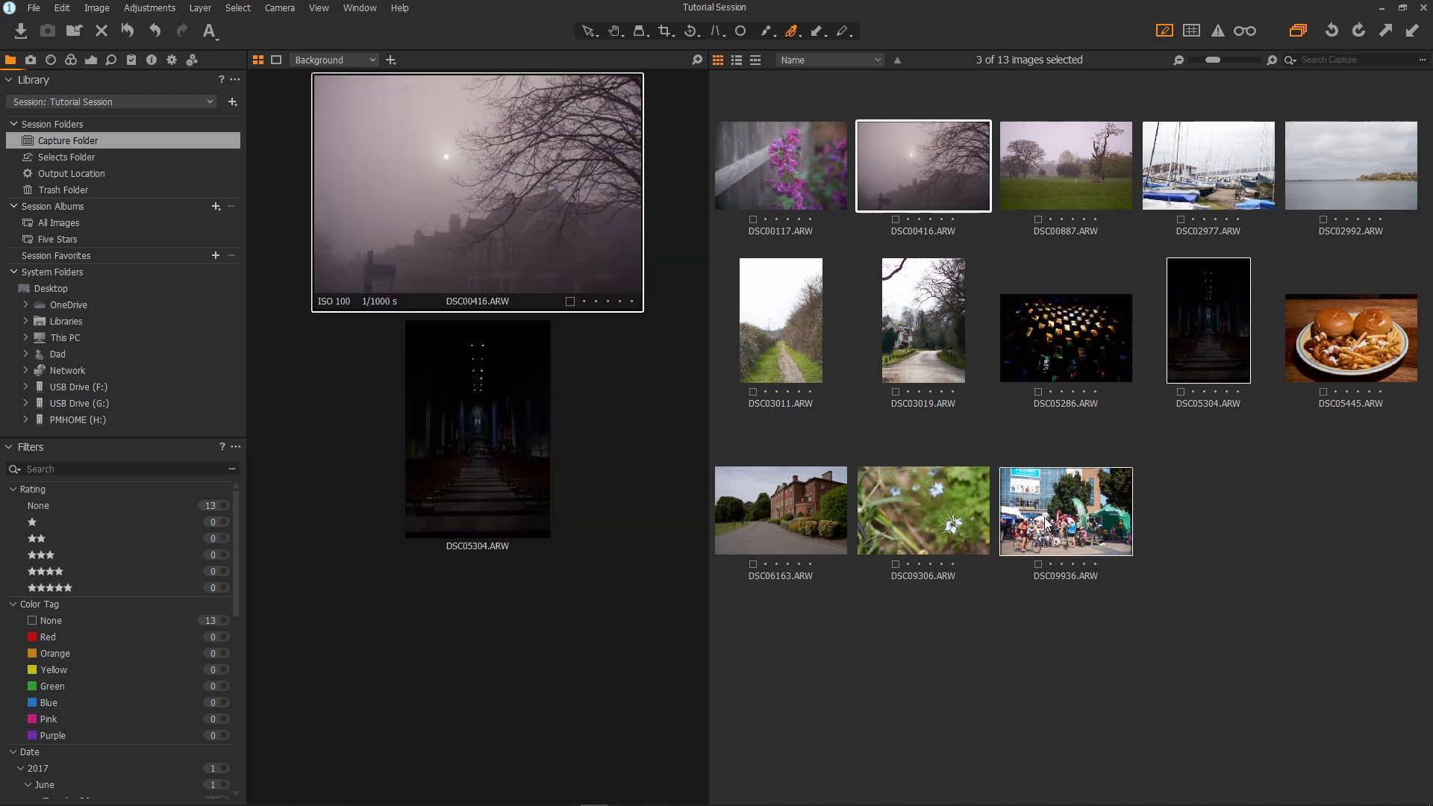
right_click(1194, 343)
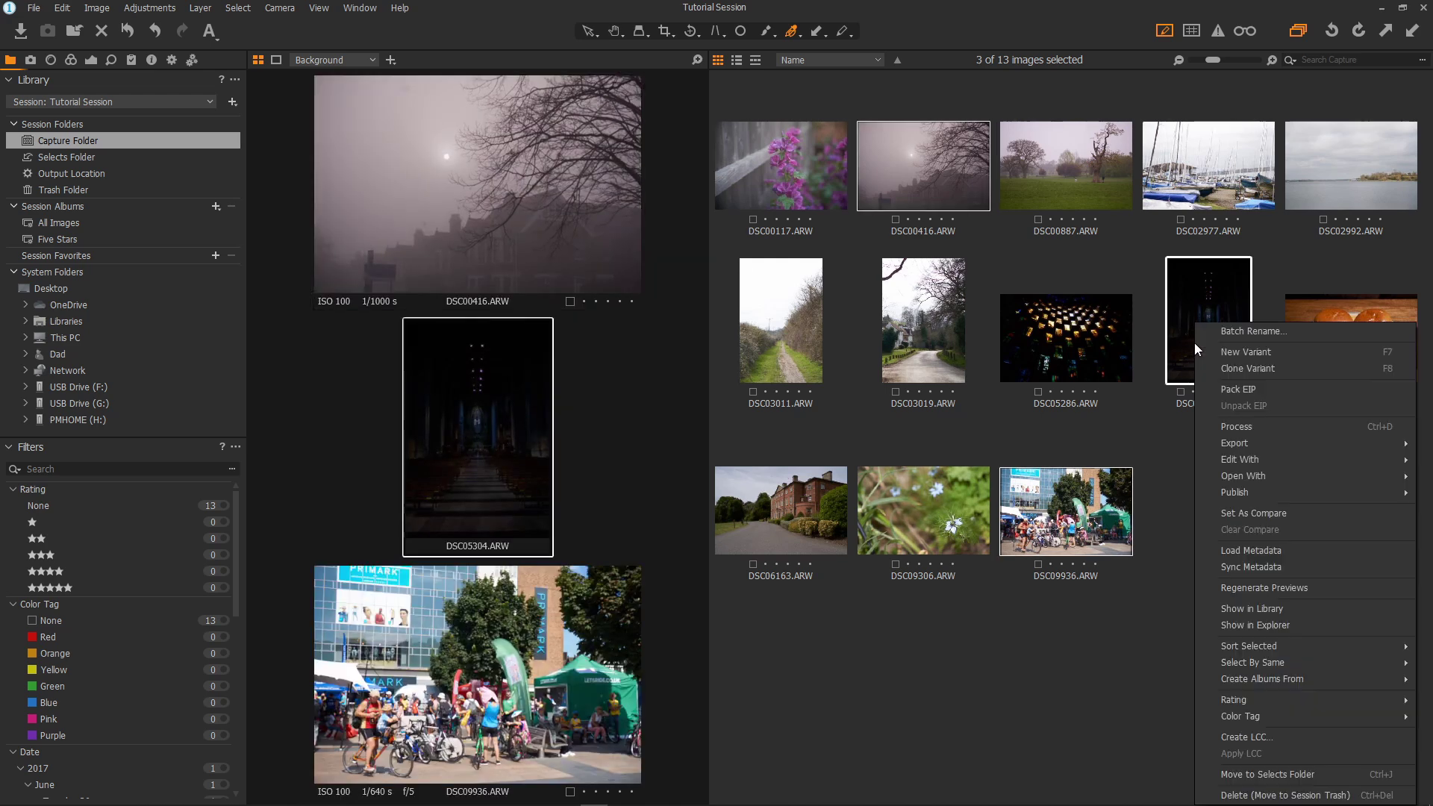
left_click(1309, 772)
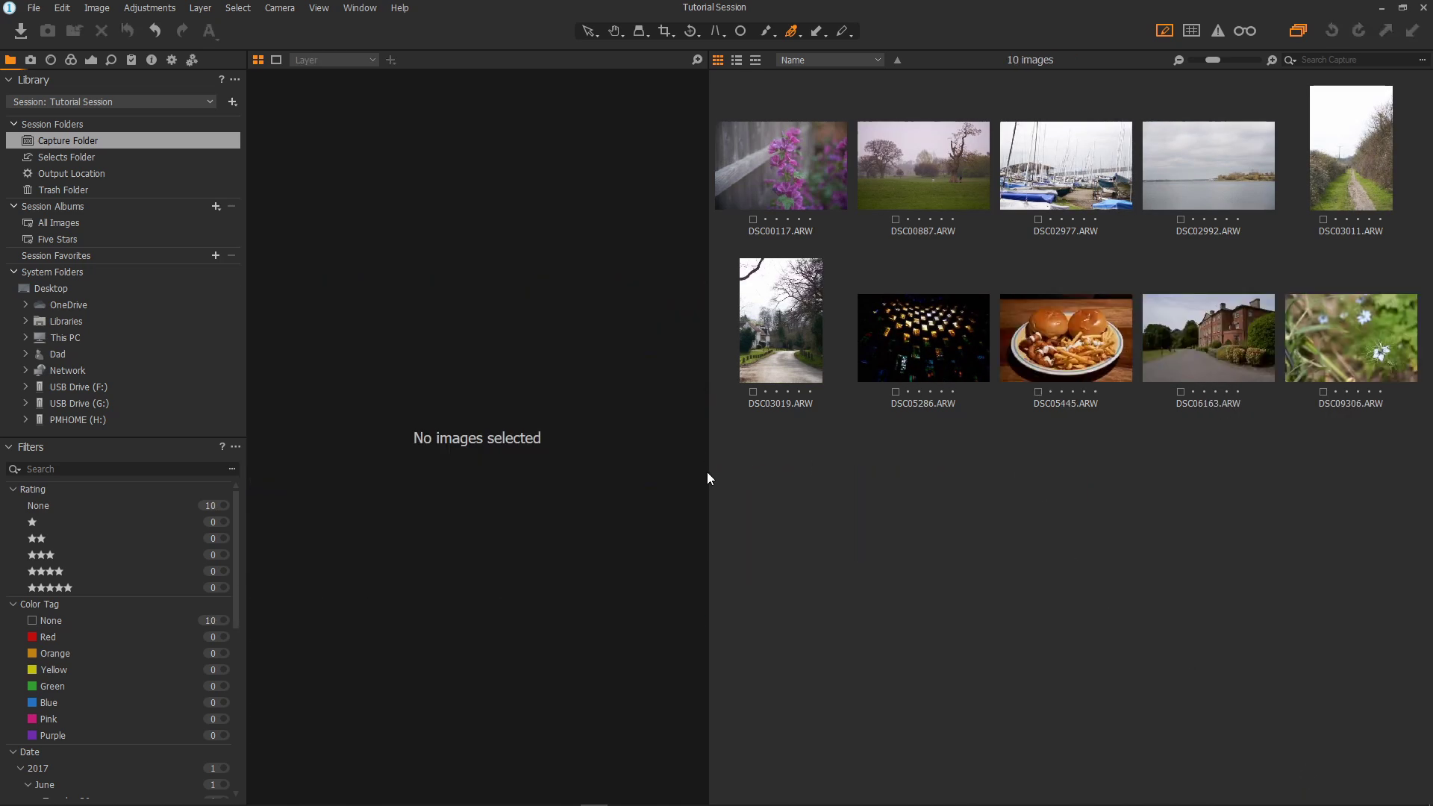
left_click_drag(708, 475, 1284, 475)
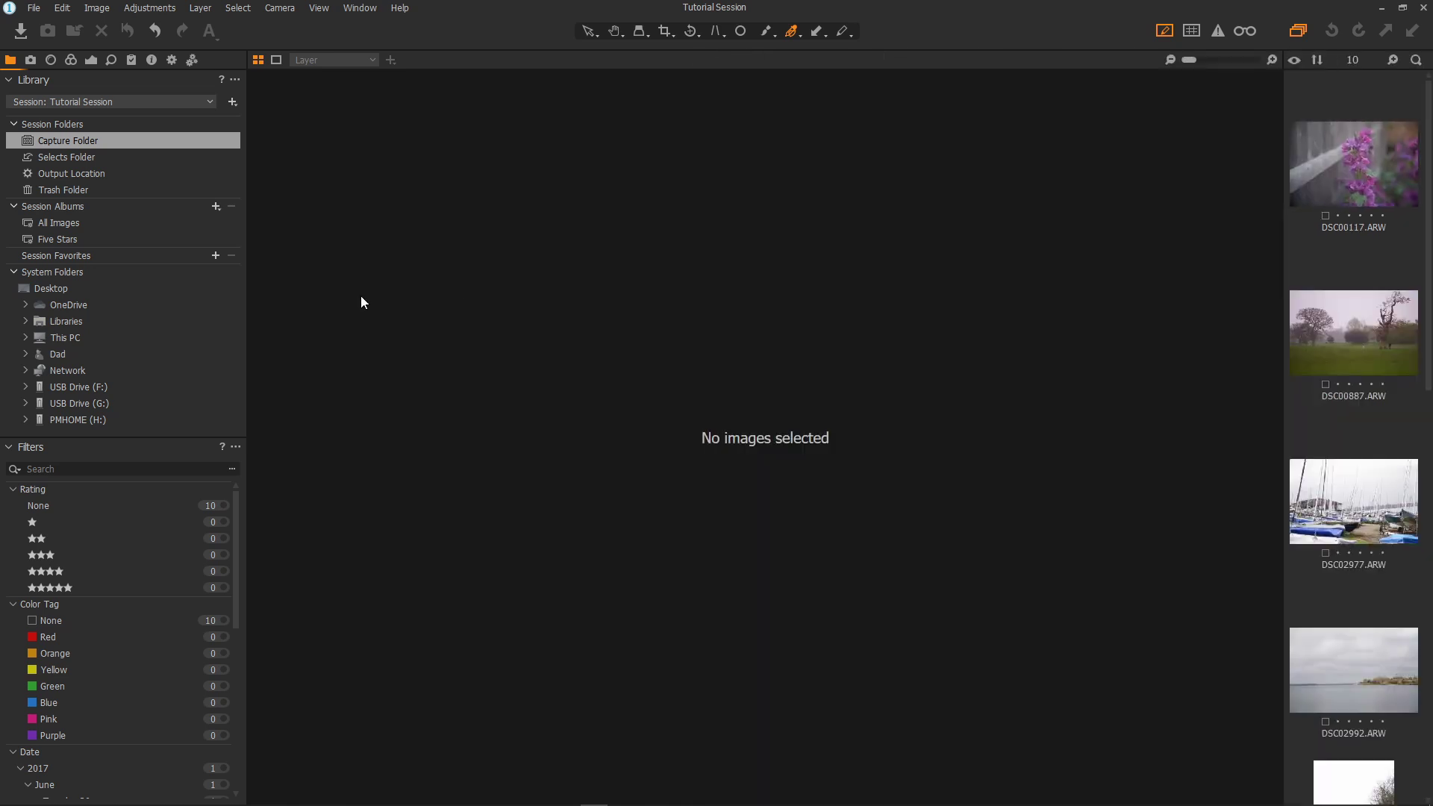
left_click(74, 160)
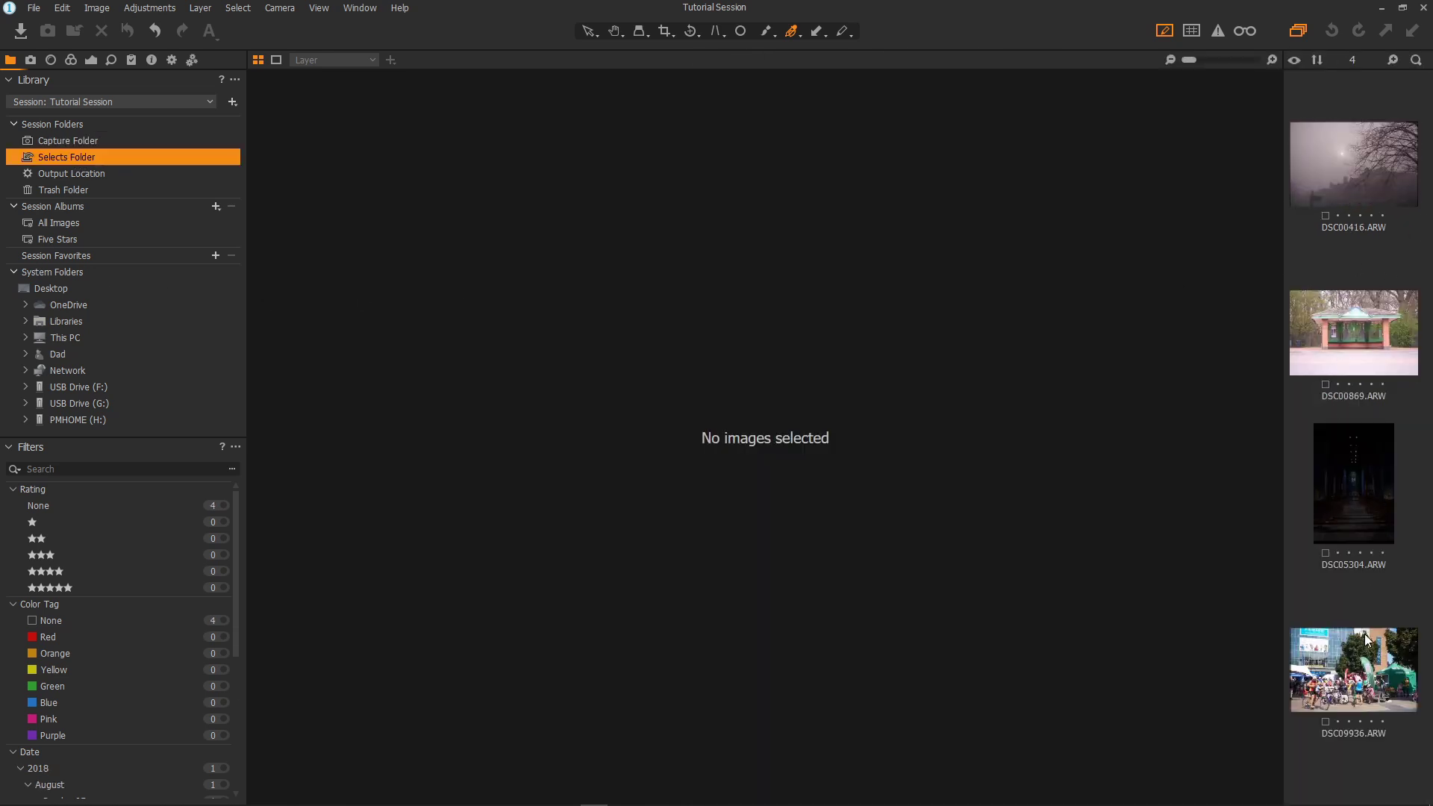
right_click(74, 159)
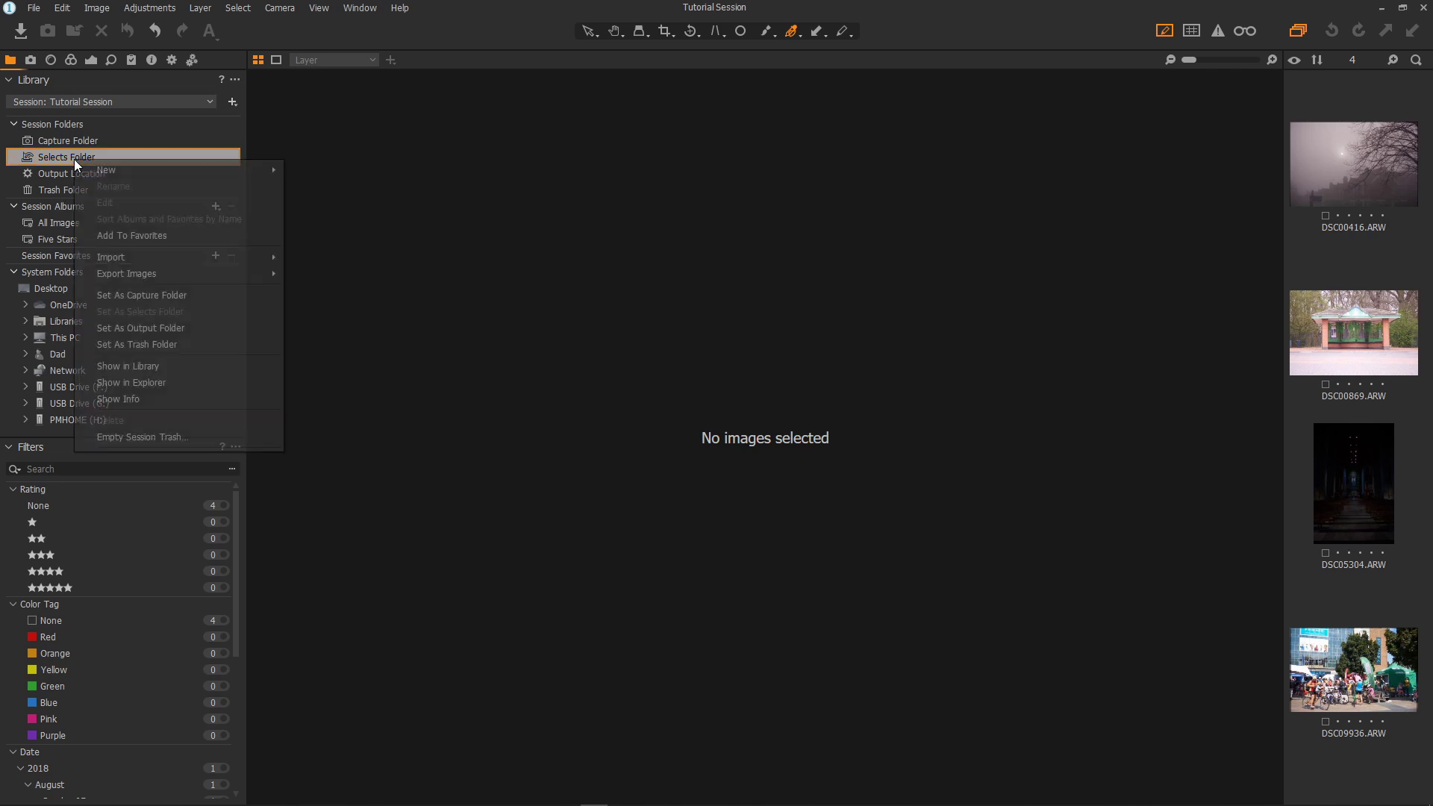
left_click(170, 381)
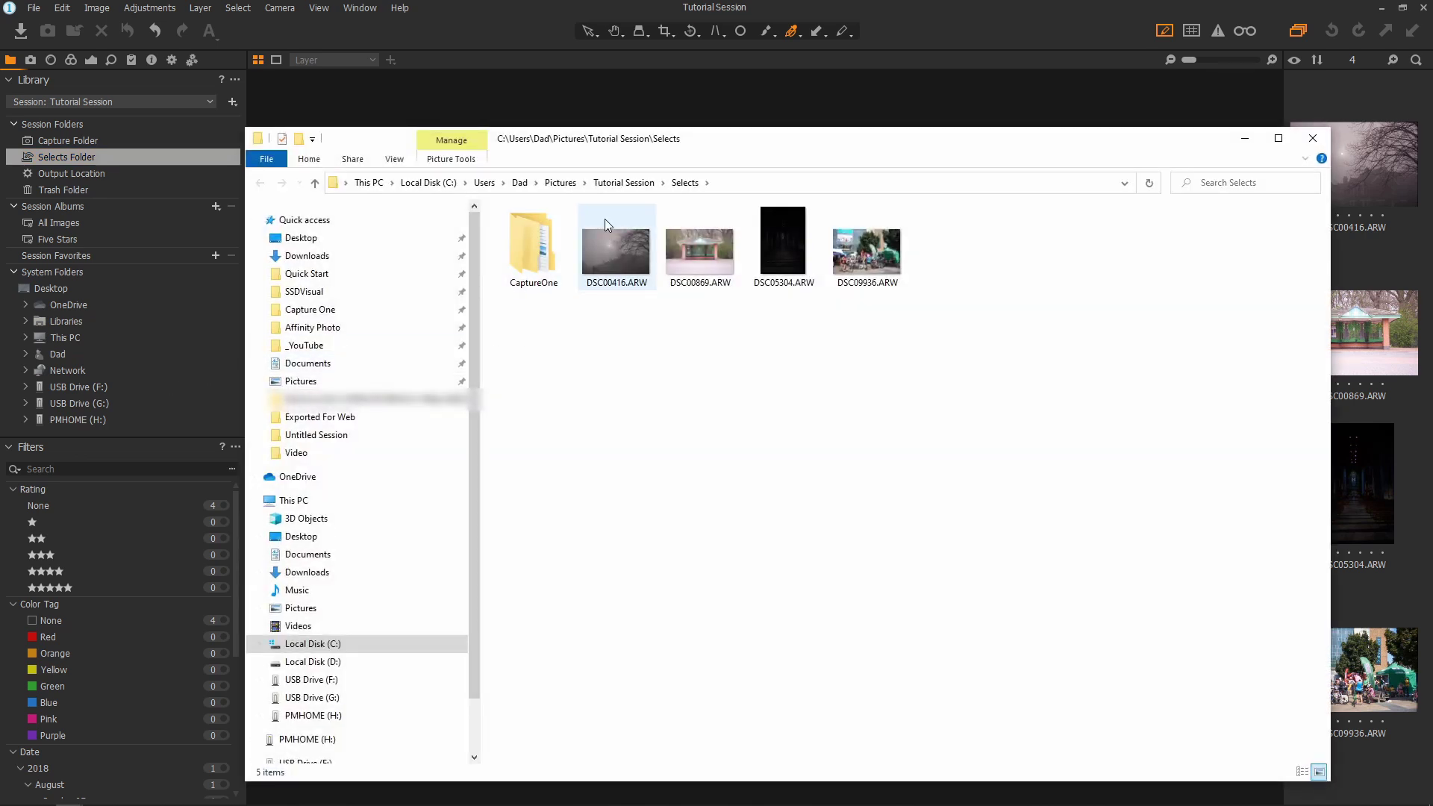
left_click(607, 183)
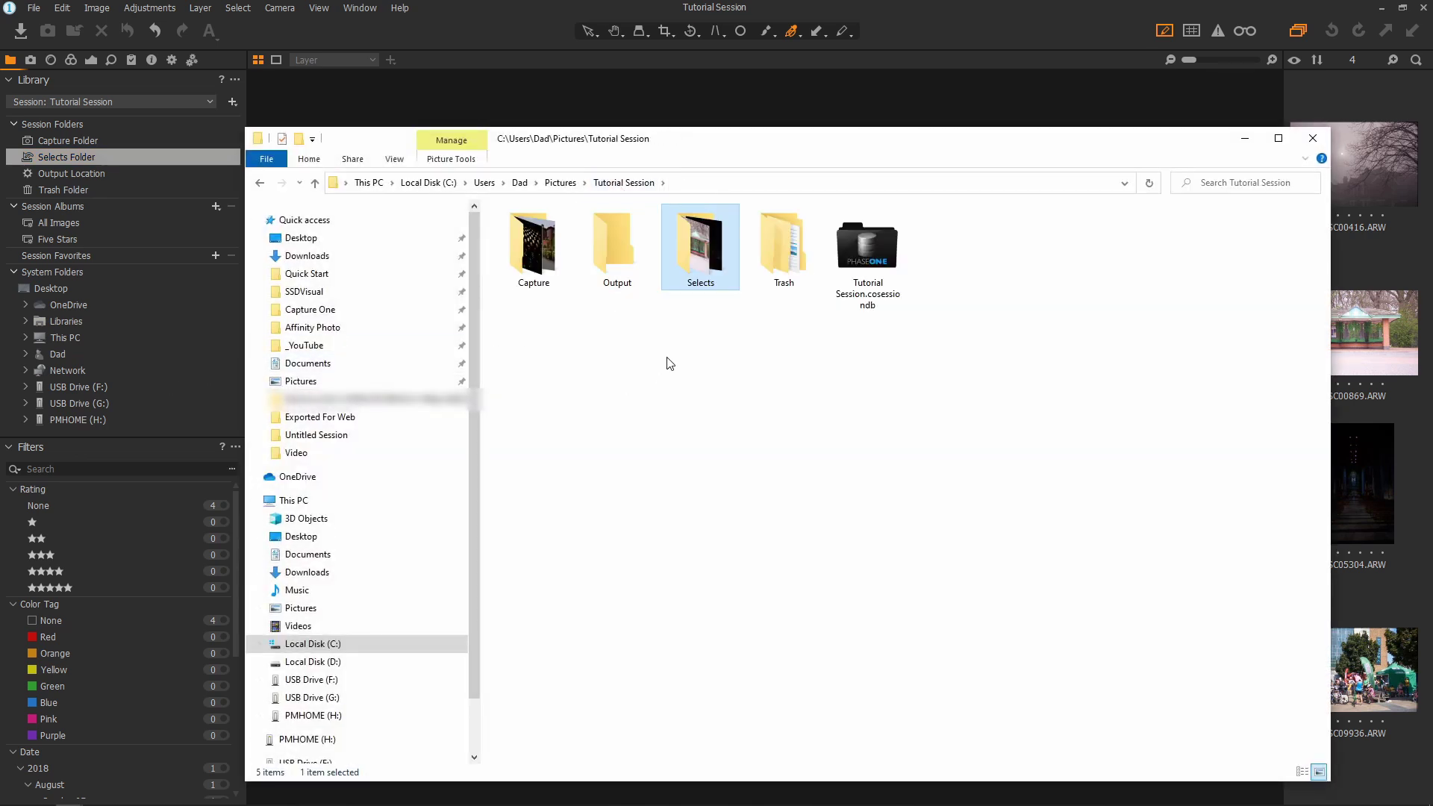
double_click(689, 263)
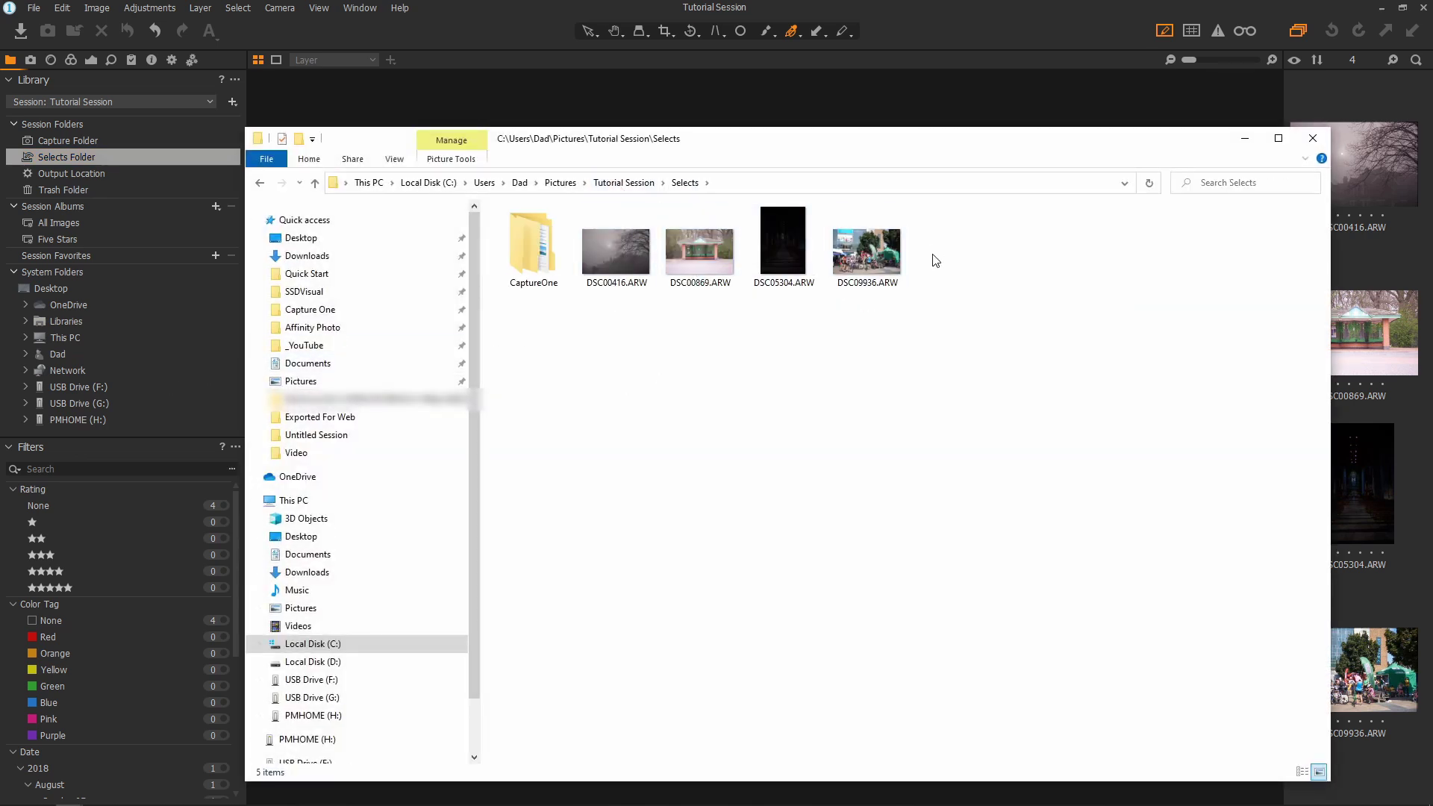
left_click(1314, 139)
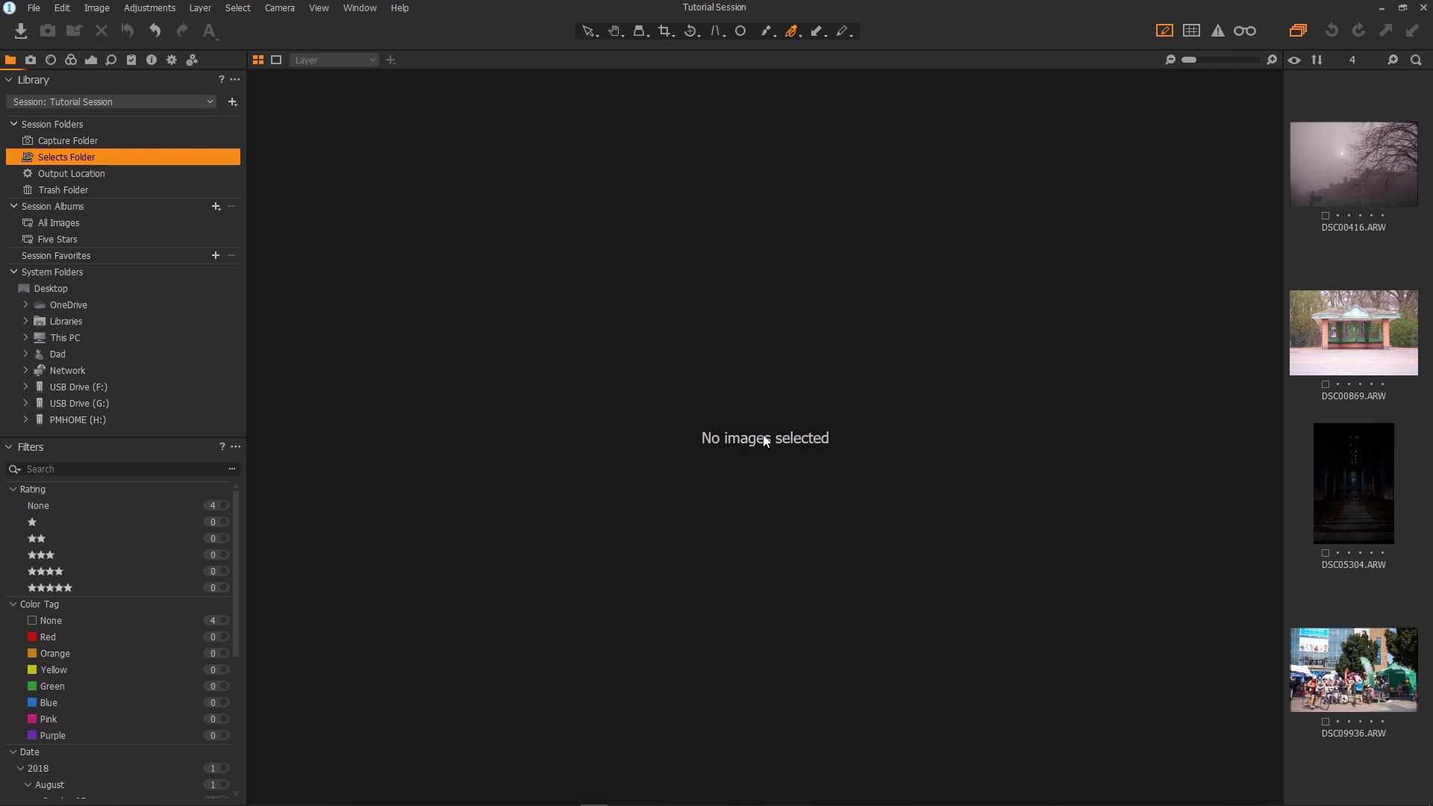
Open bus-shelter photo DSC00869 from the Selects Folder and select the Pan tool
left_click(1325, 338)
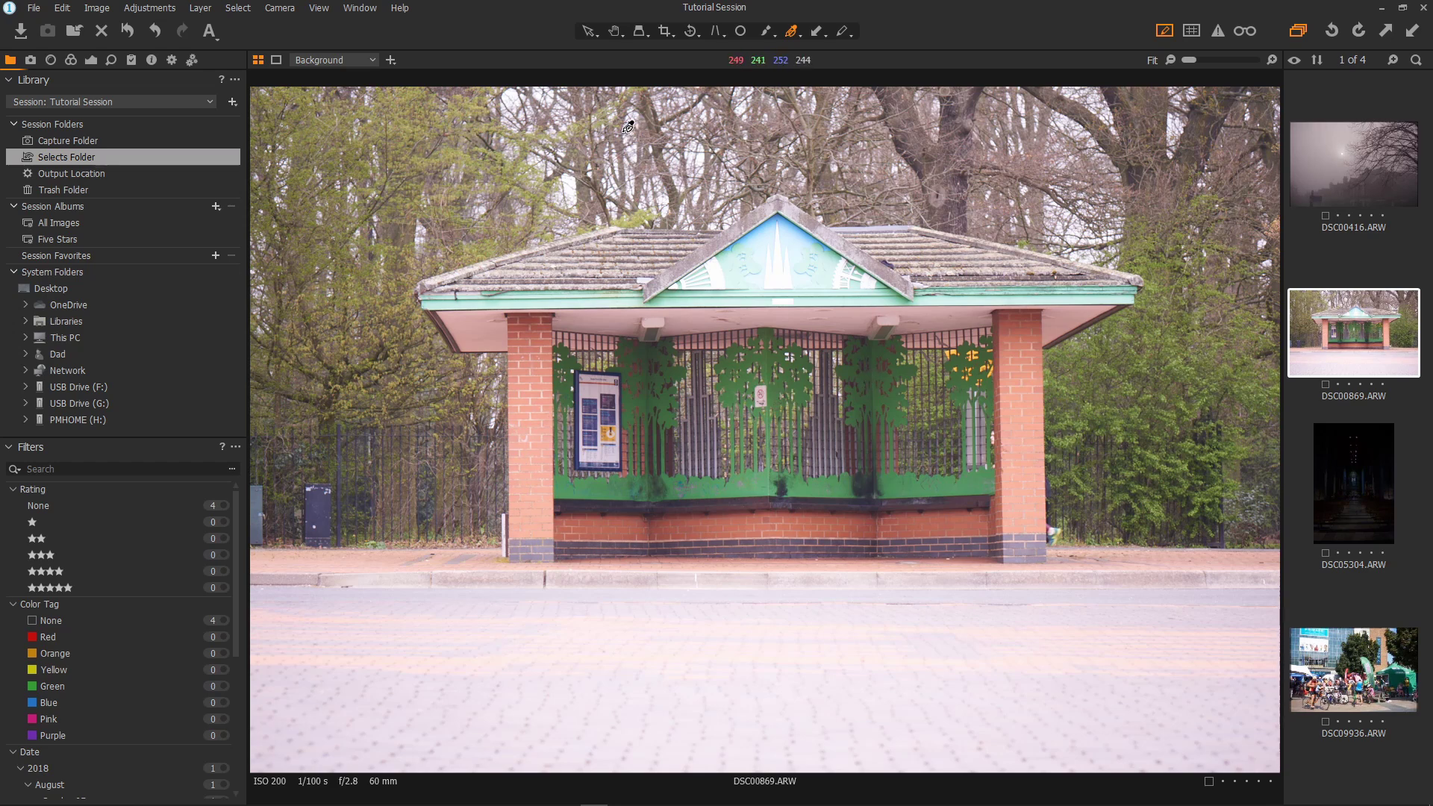
left_click(614, 33)
Darken the bus-shelter photo by lowering Exposure to -1.21
left_click(90, 60)
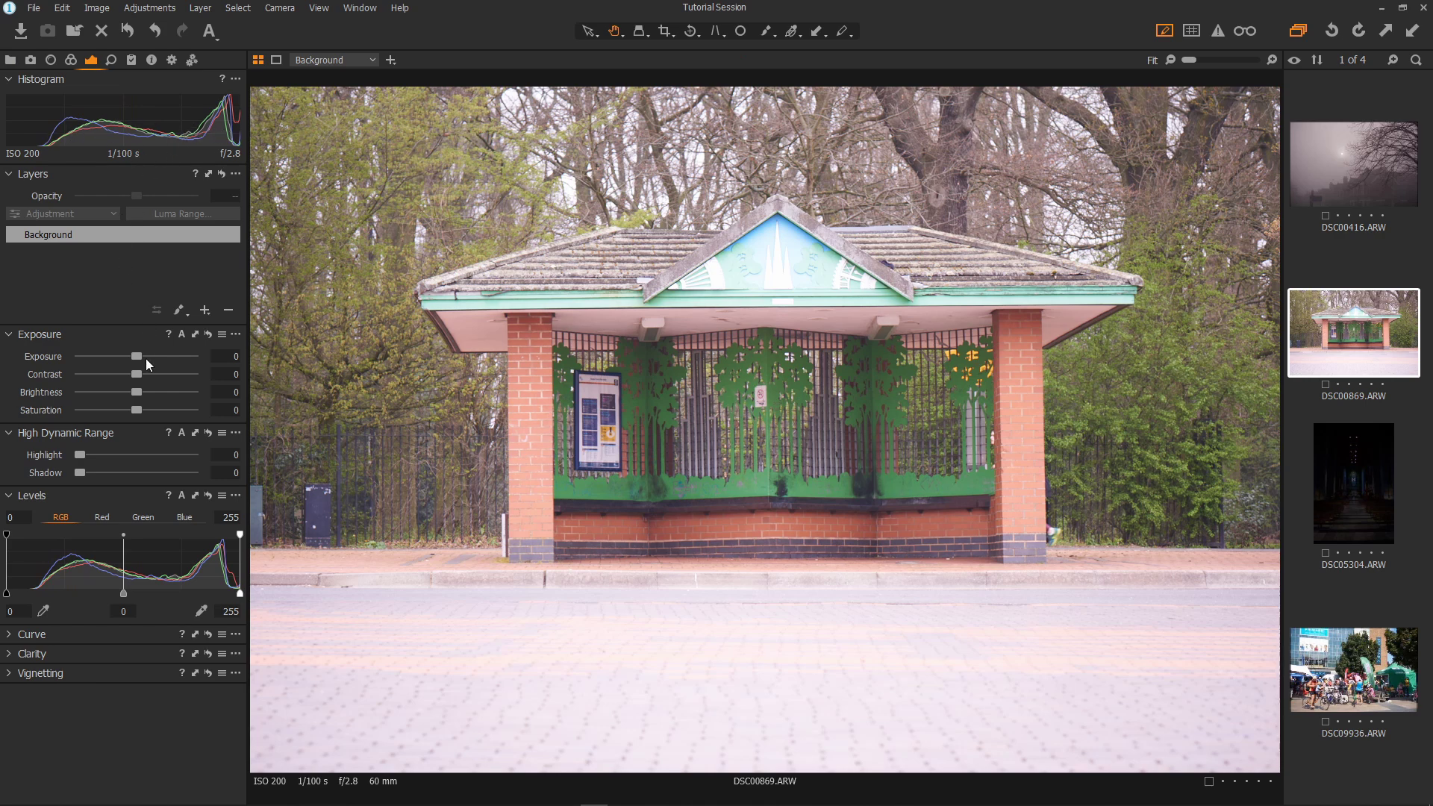
left_click_drag(138, 359, 122, 358)
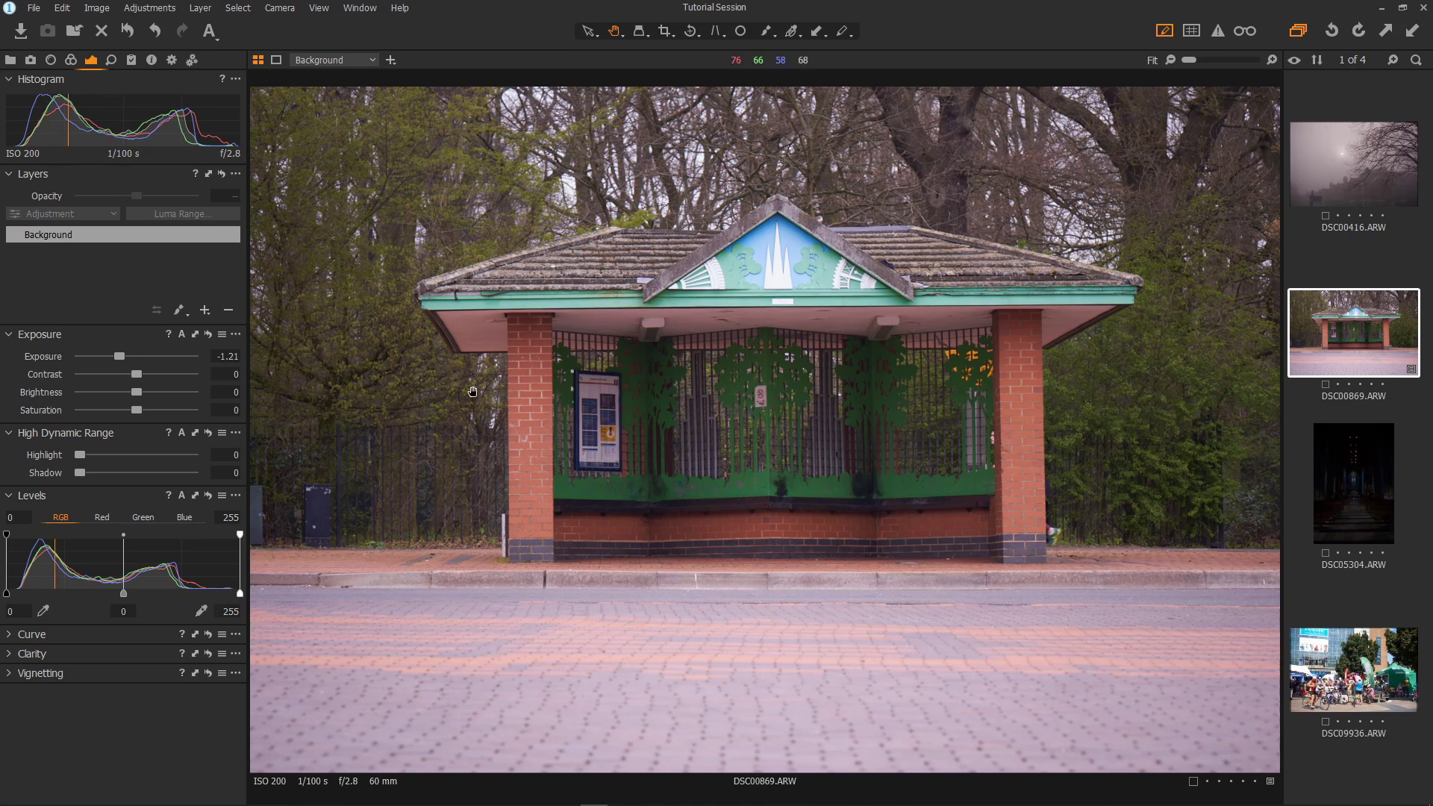
key("r")
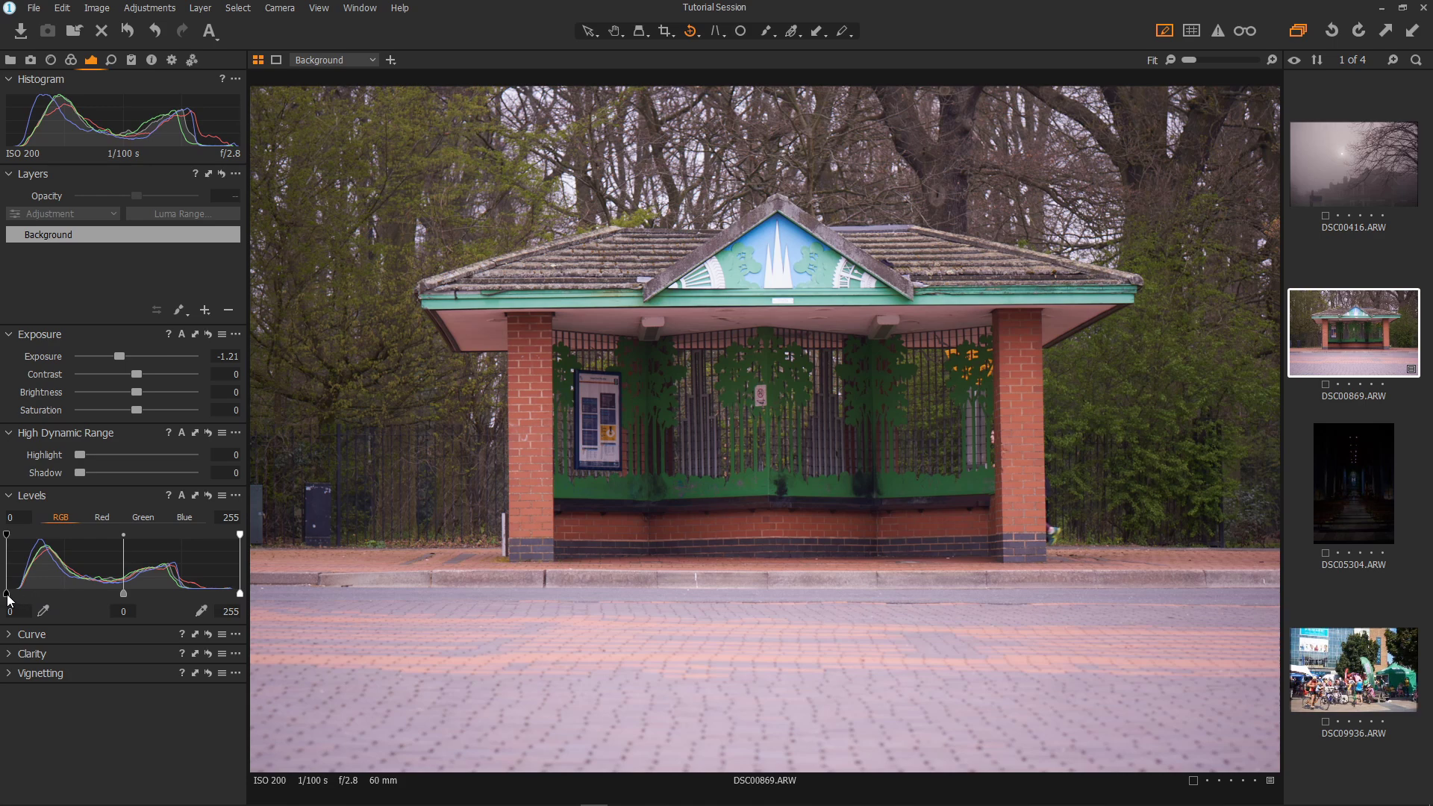
left_click_drag(7, 596, 25, 597)
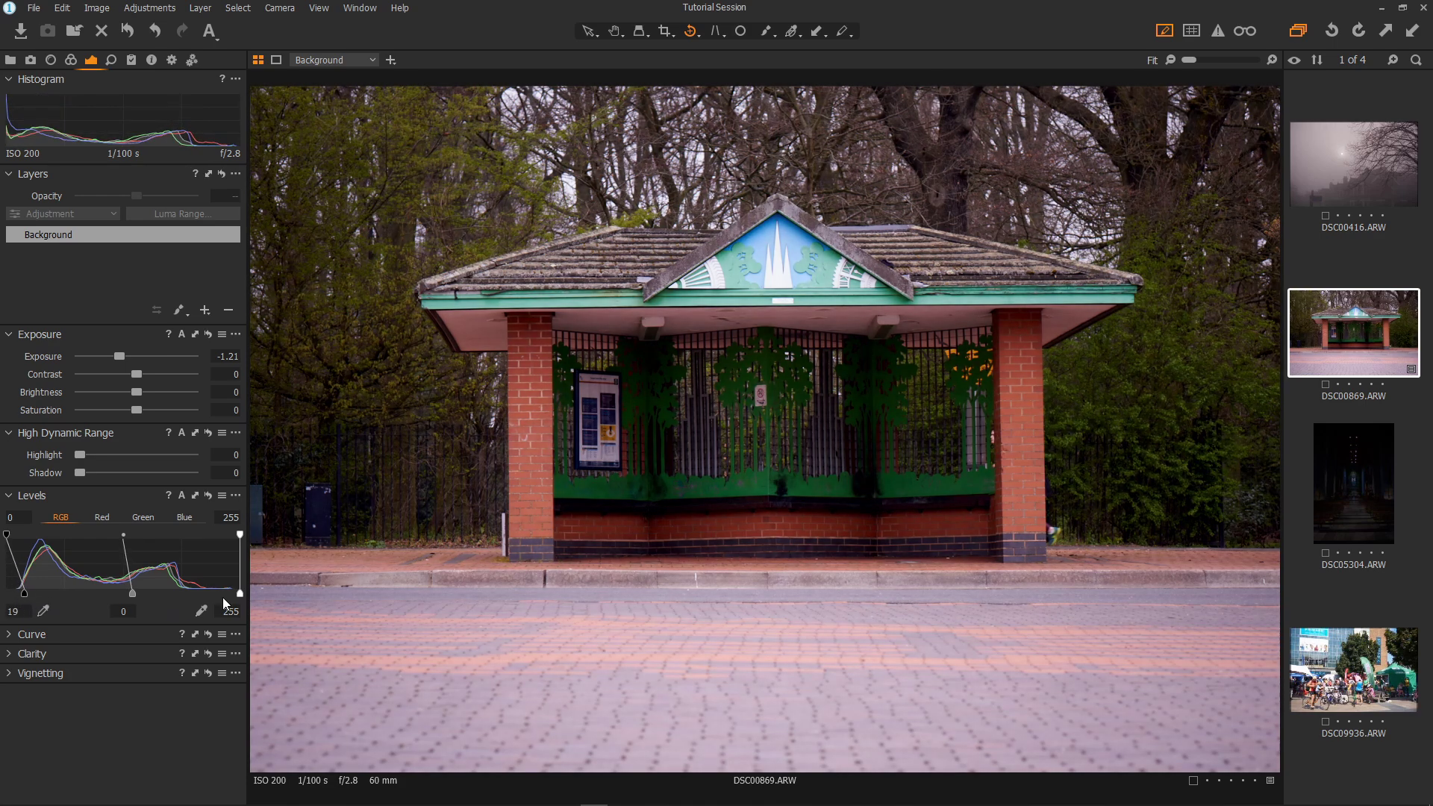
left_click_drag(239, 595, 199, 598)
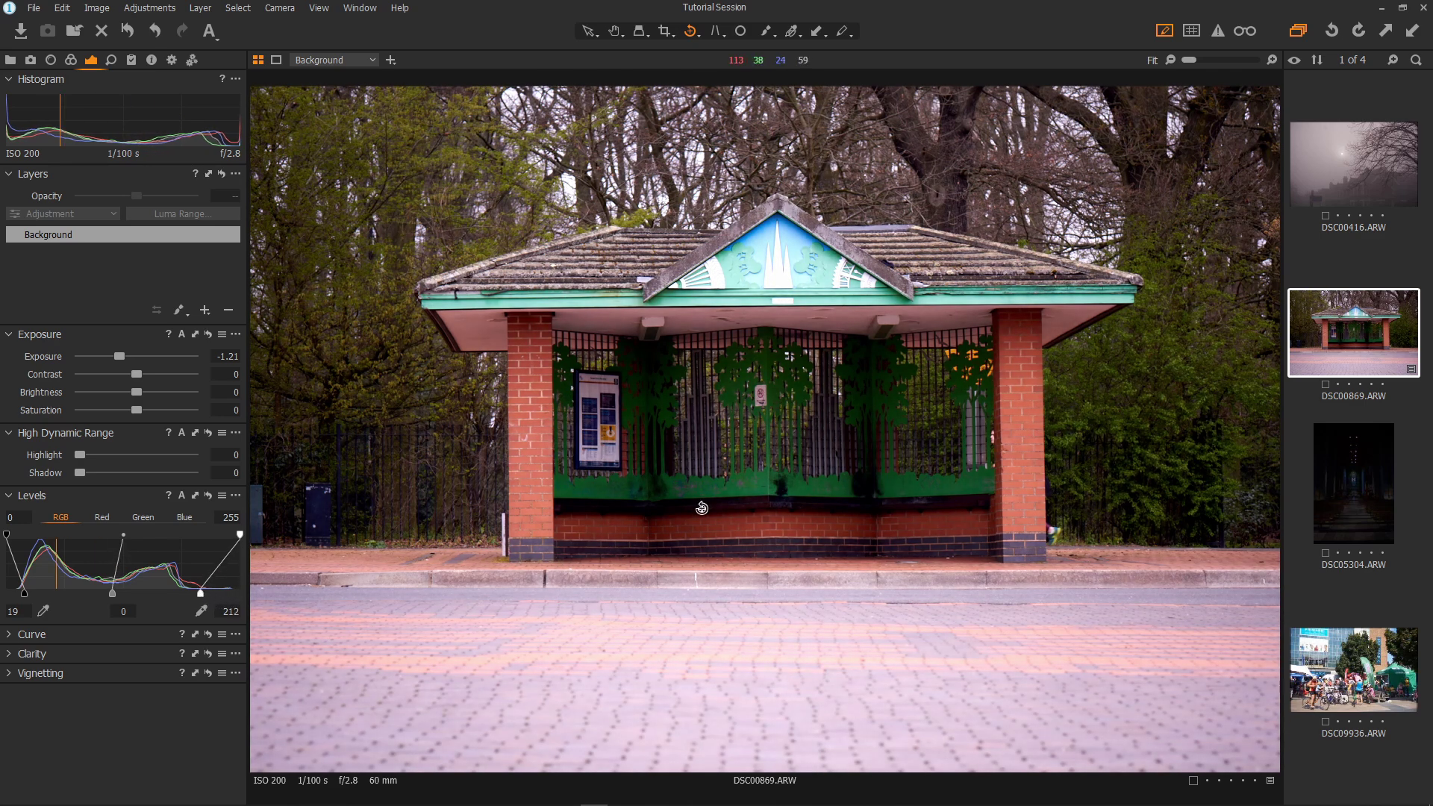
left_click_drag(24, 594, 26, 594)
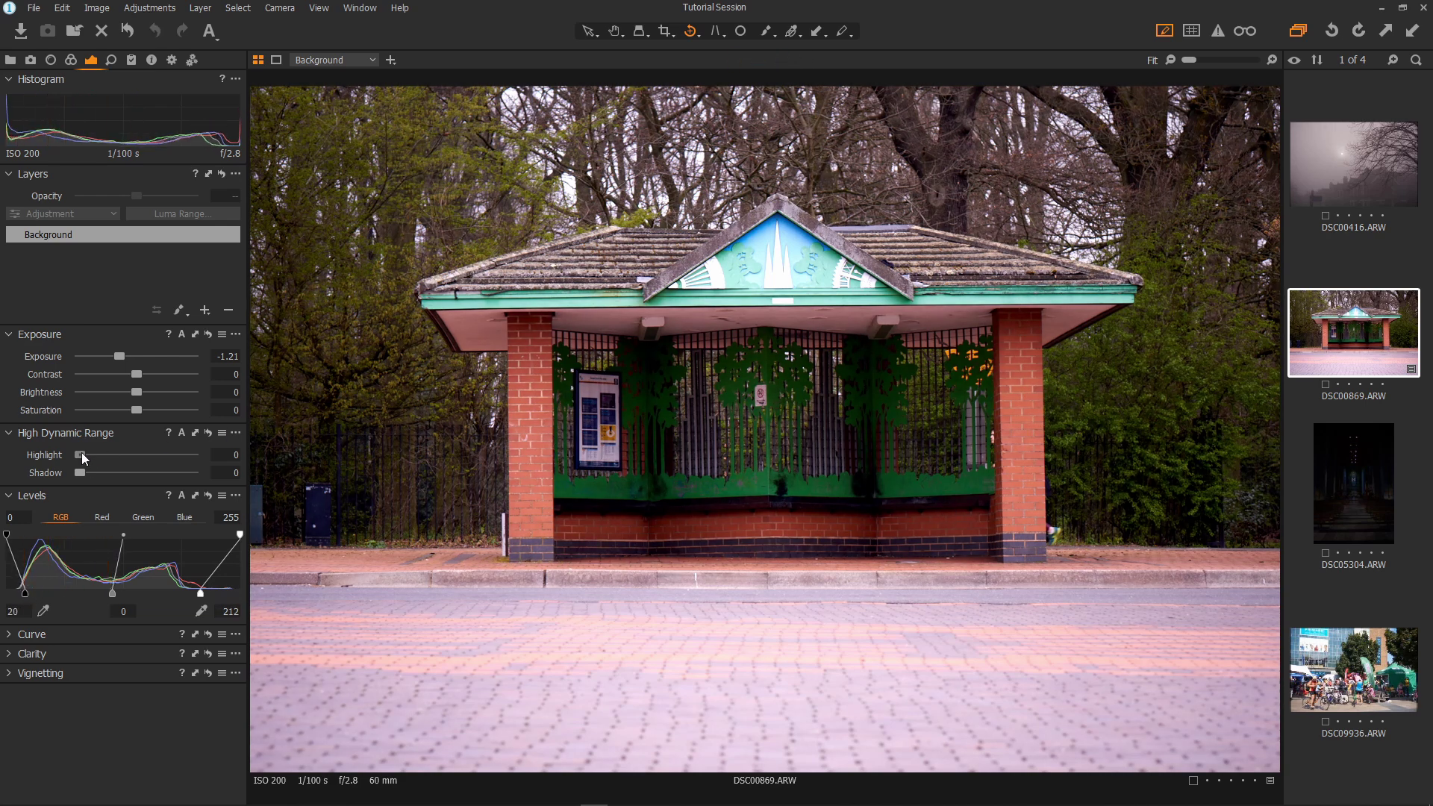
left_click_drag(82, 455, 154, 459)
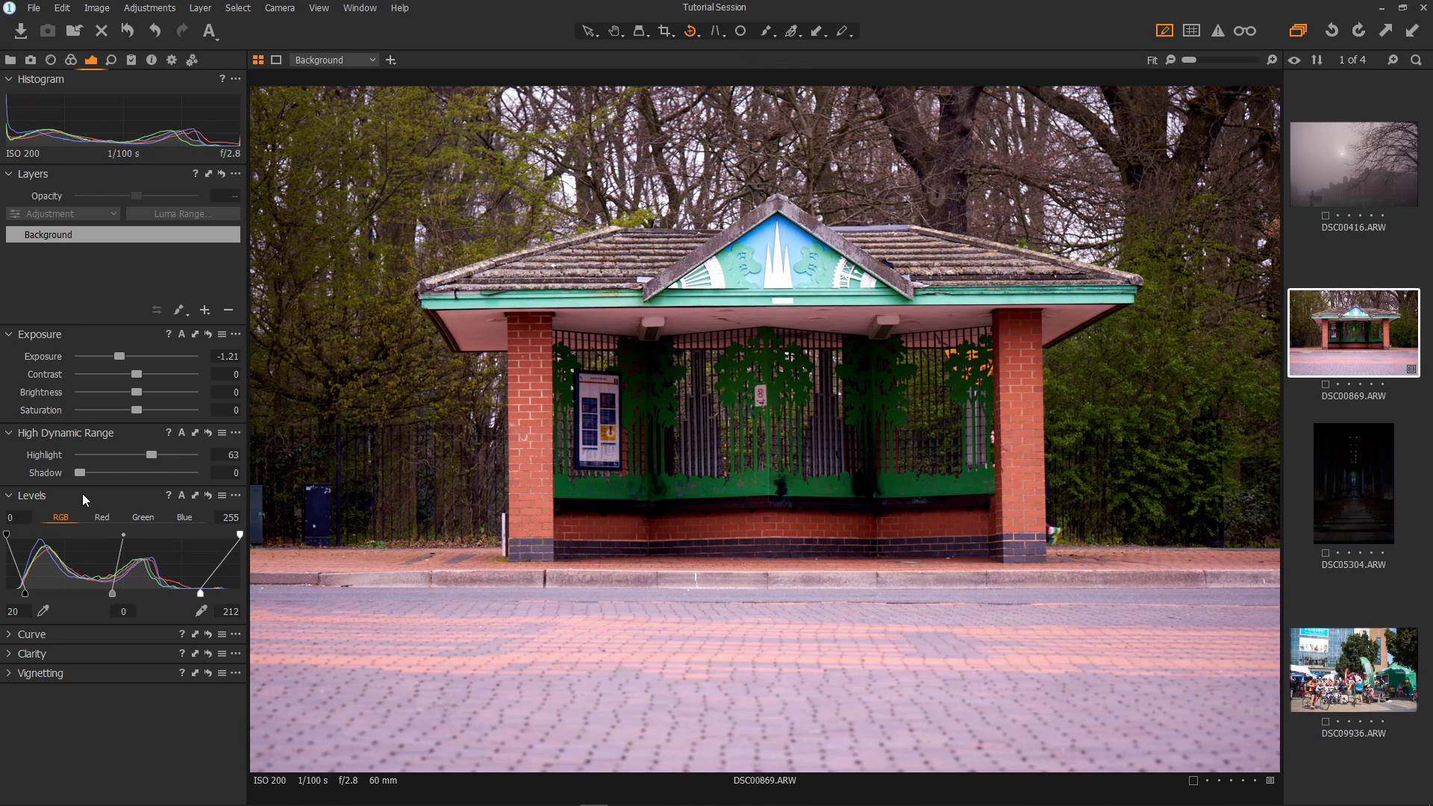
left_click_drag(79, 472, 129, 484)
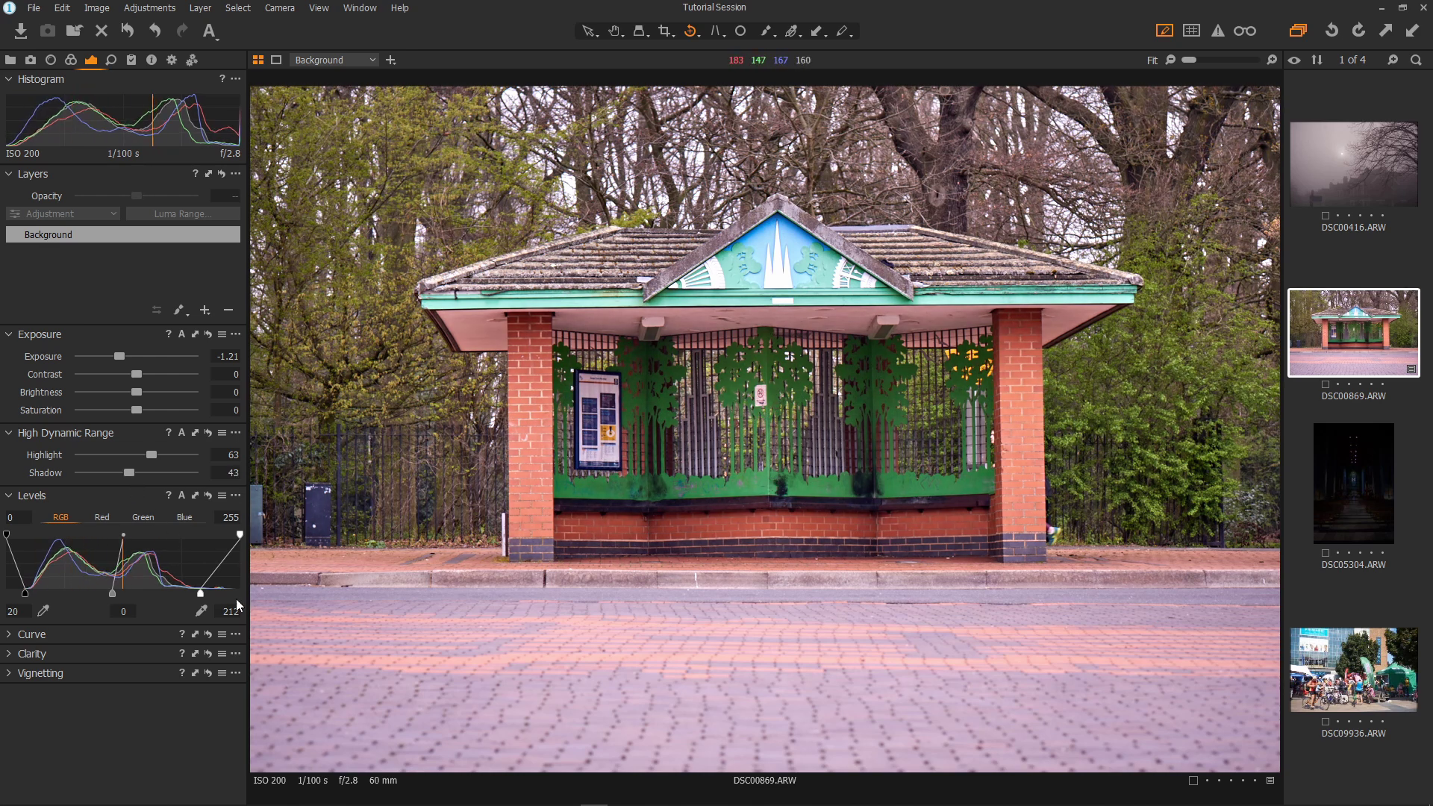
left_click_drag(28, 599, 39, 600)
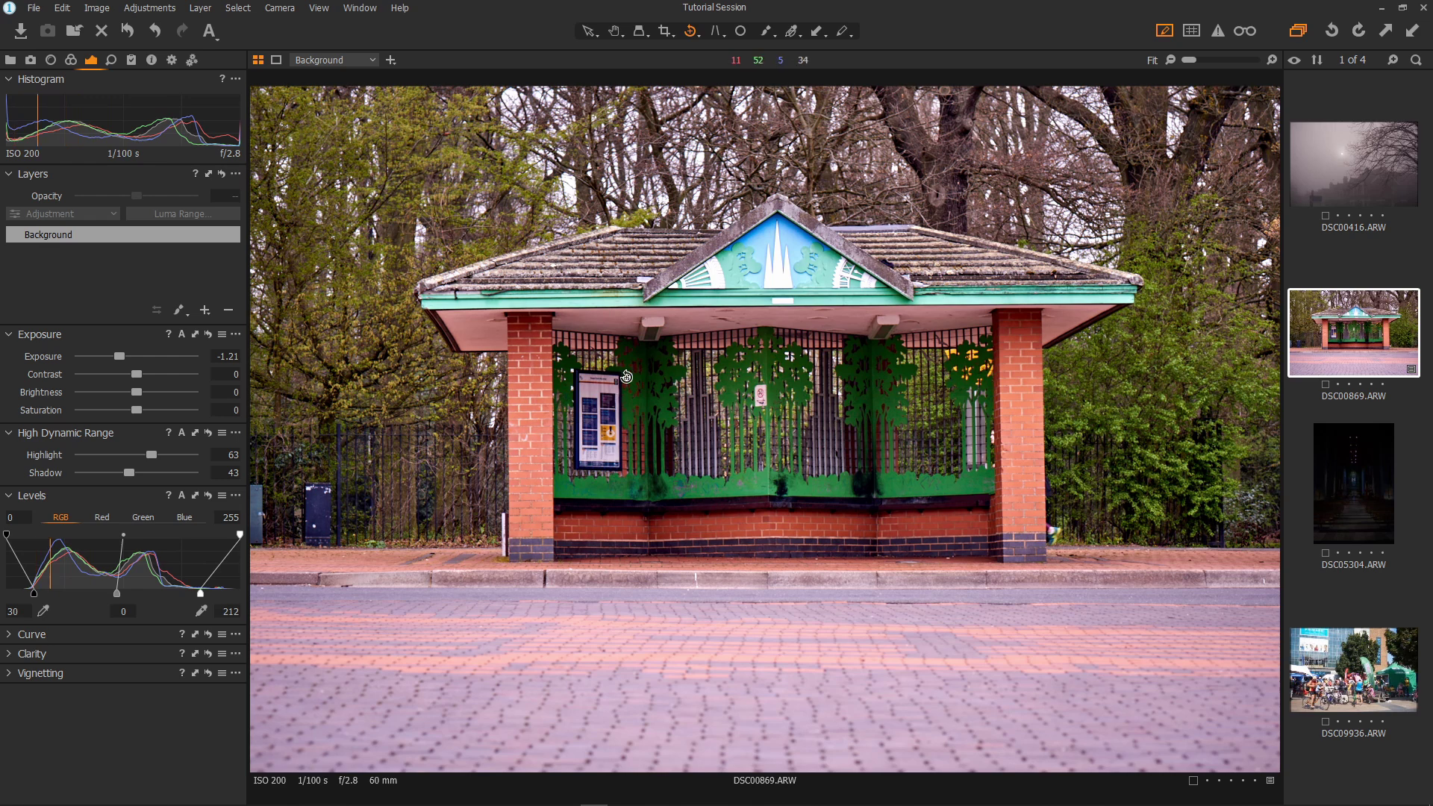
Draw a full-width 16x9 crop frame on the photo, moved up to trim the bottom paving
left_click(665, 32)
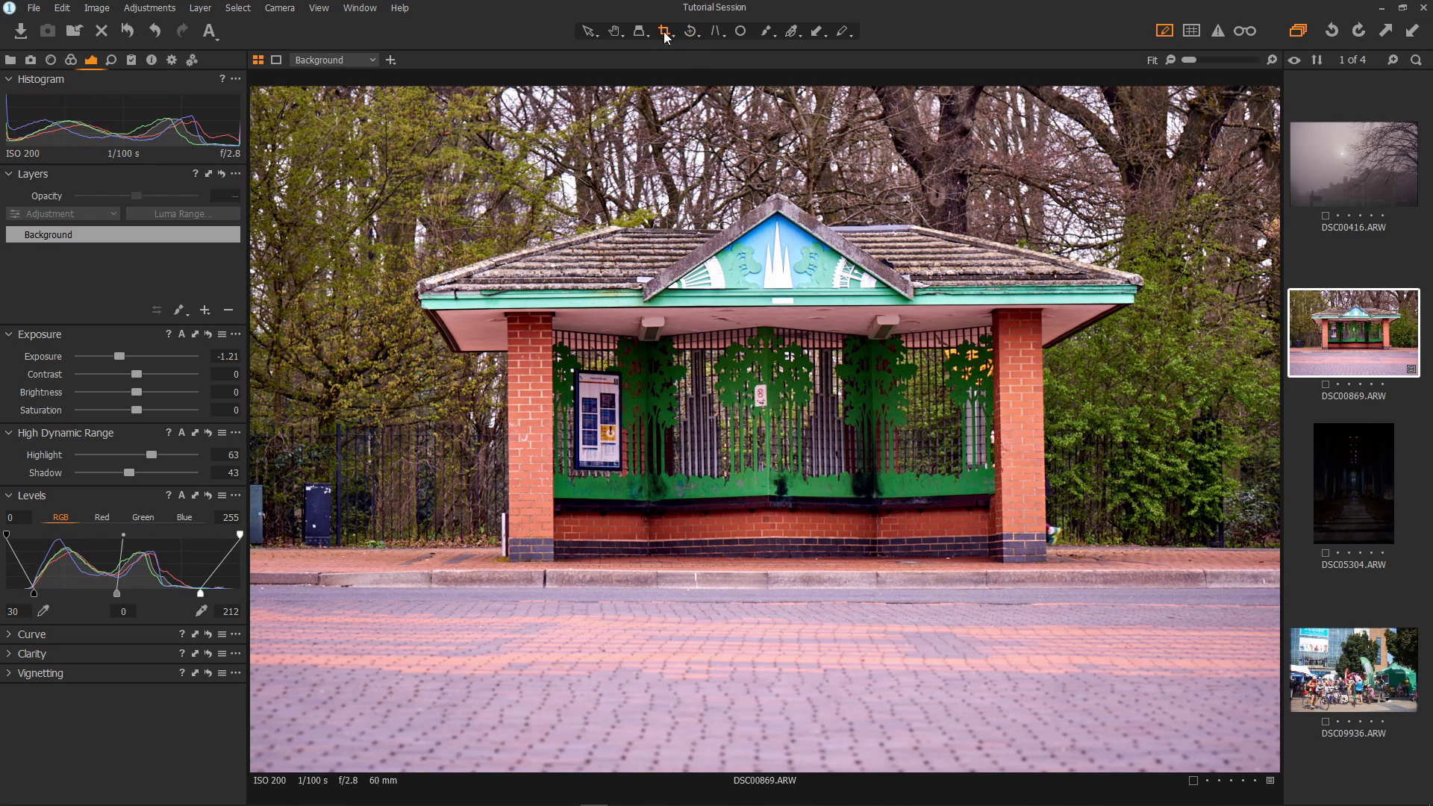
right_click(602, 300)
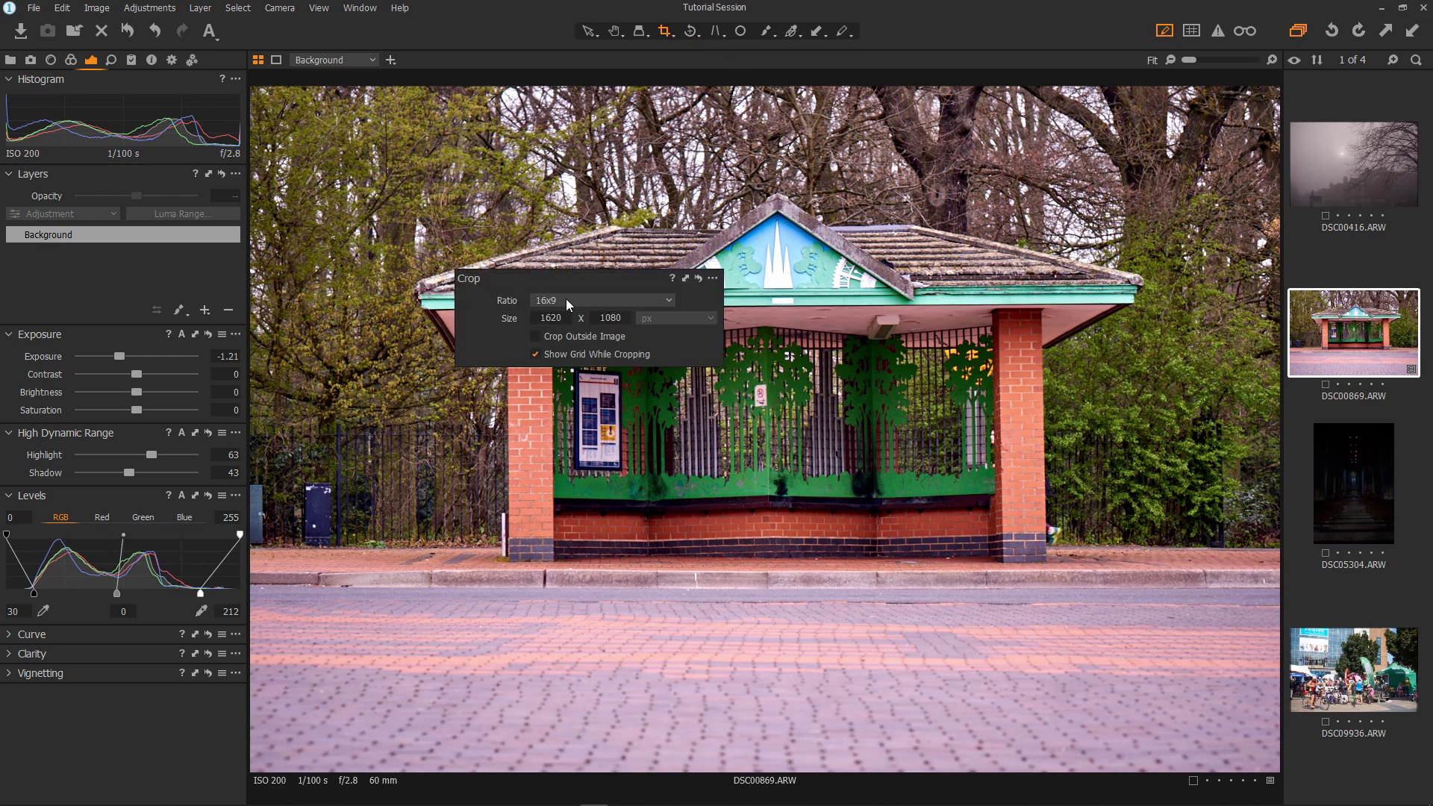
left_click(578, 300)
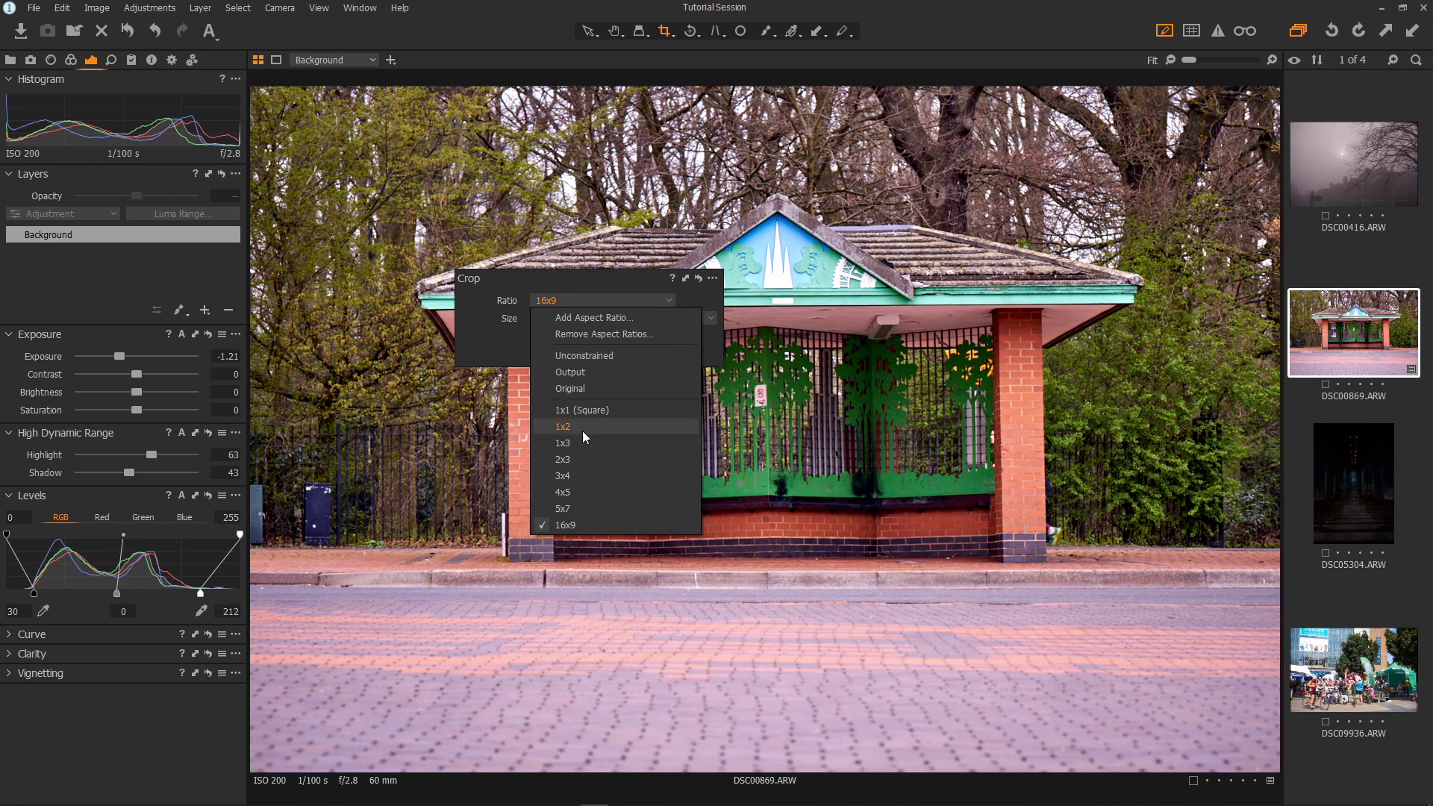
left_click(584, 523)
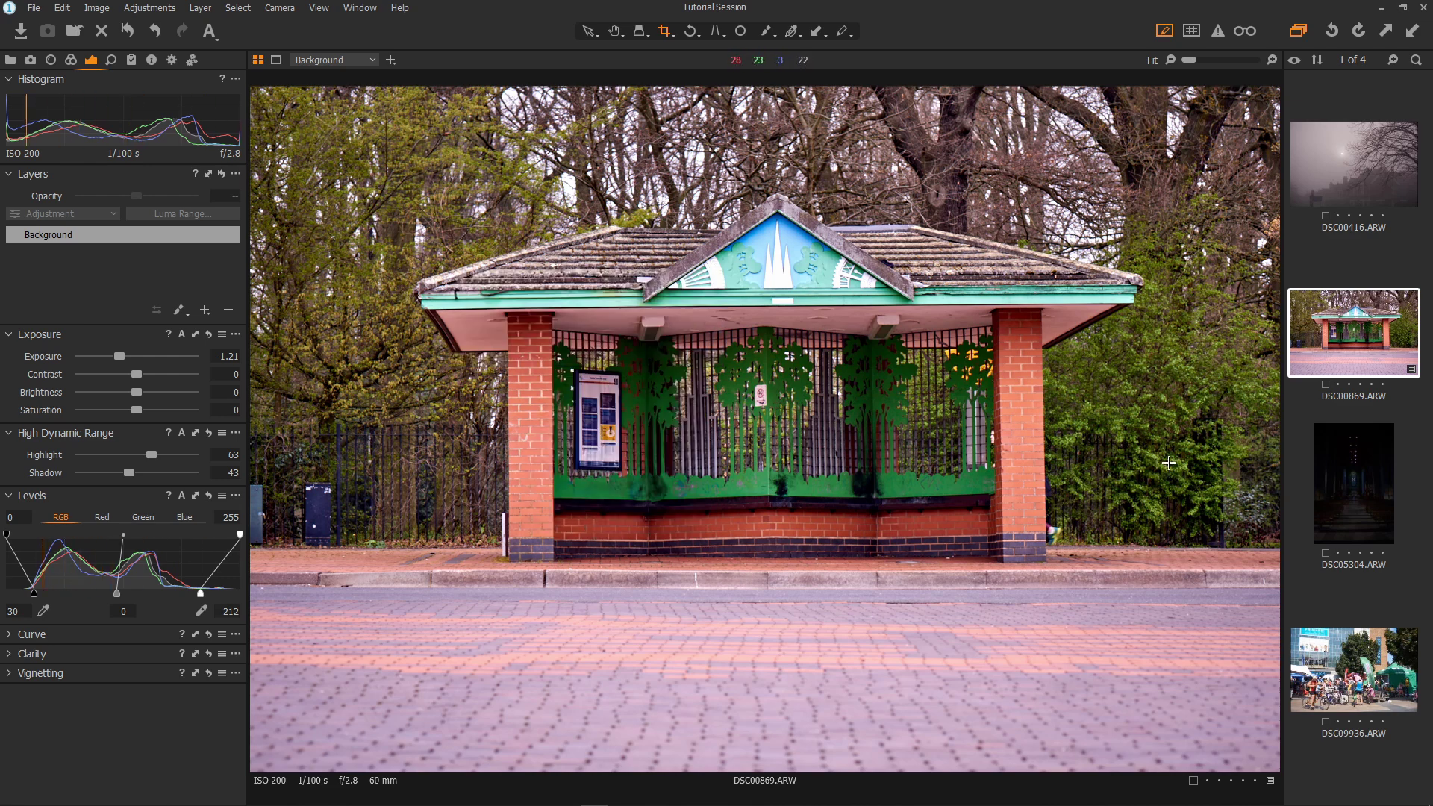
left_click(256, 106)
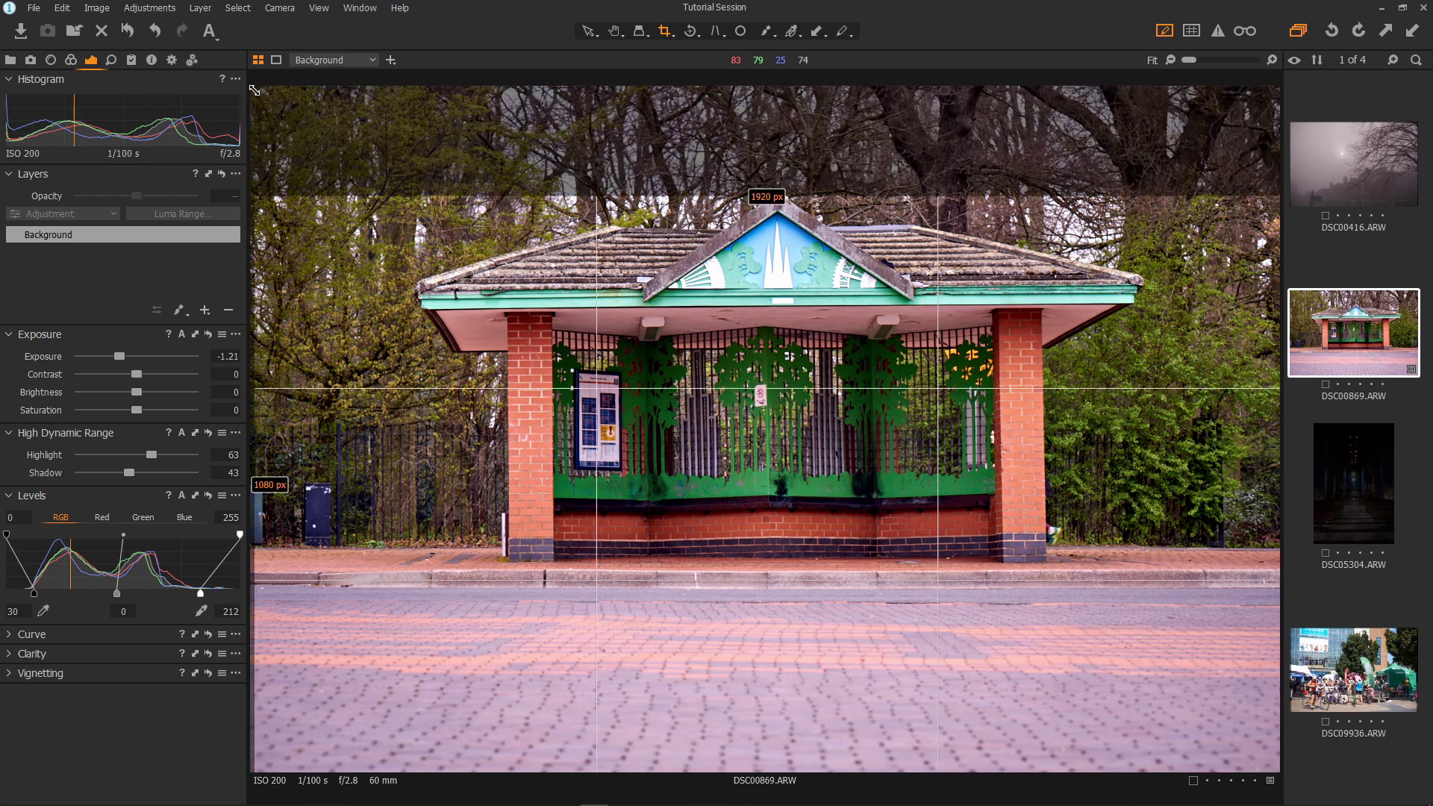
left_click_drag(256, 106, 250, 111)
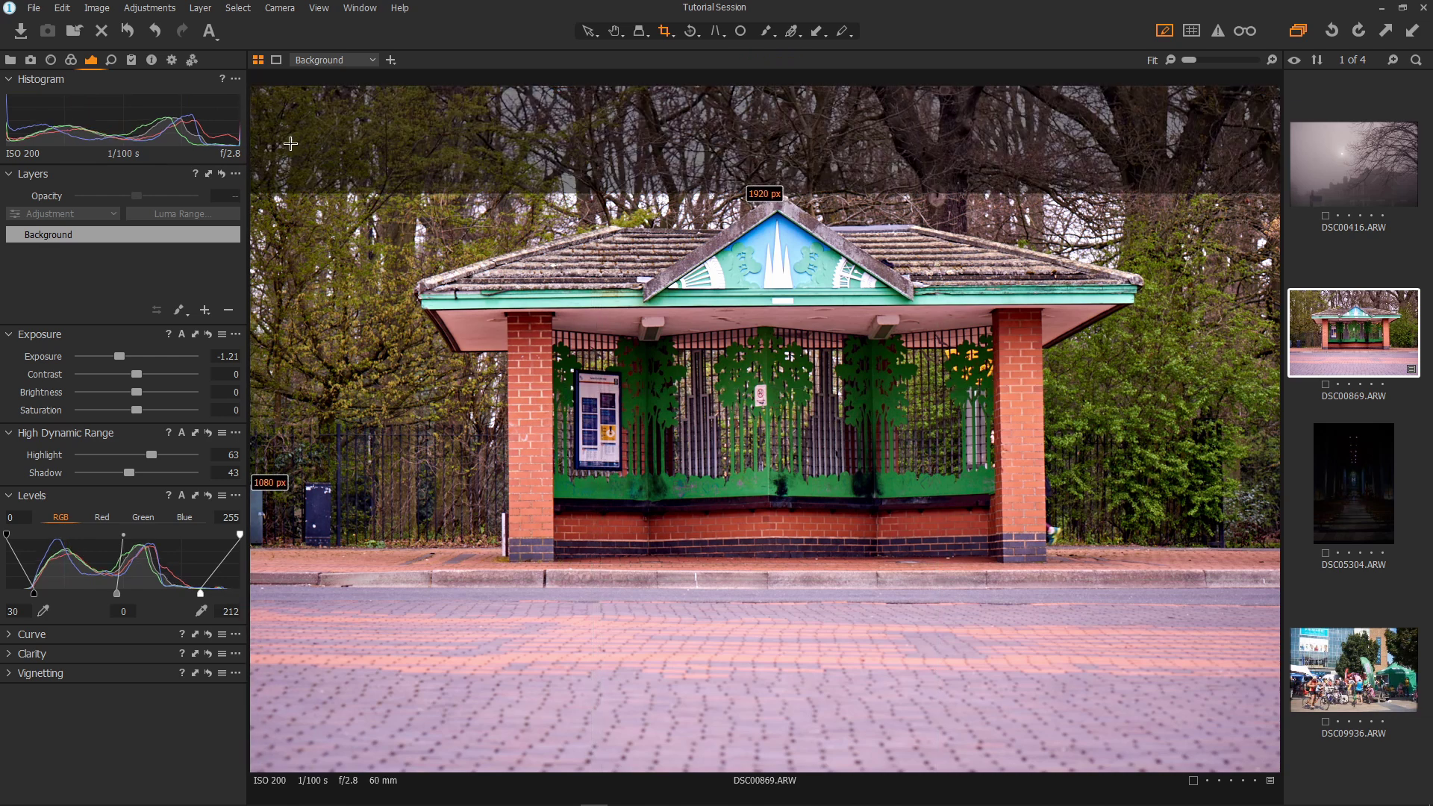
left_click_drag(977, 571, 980, 494)
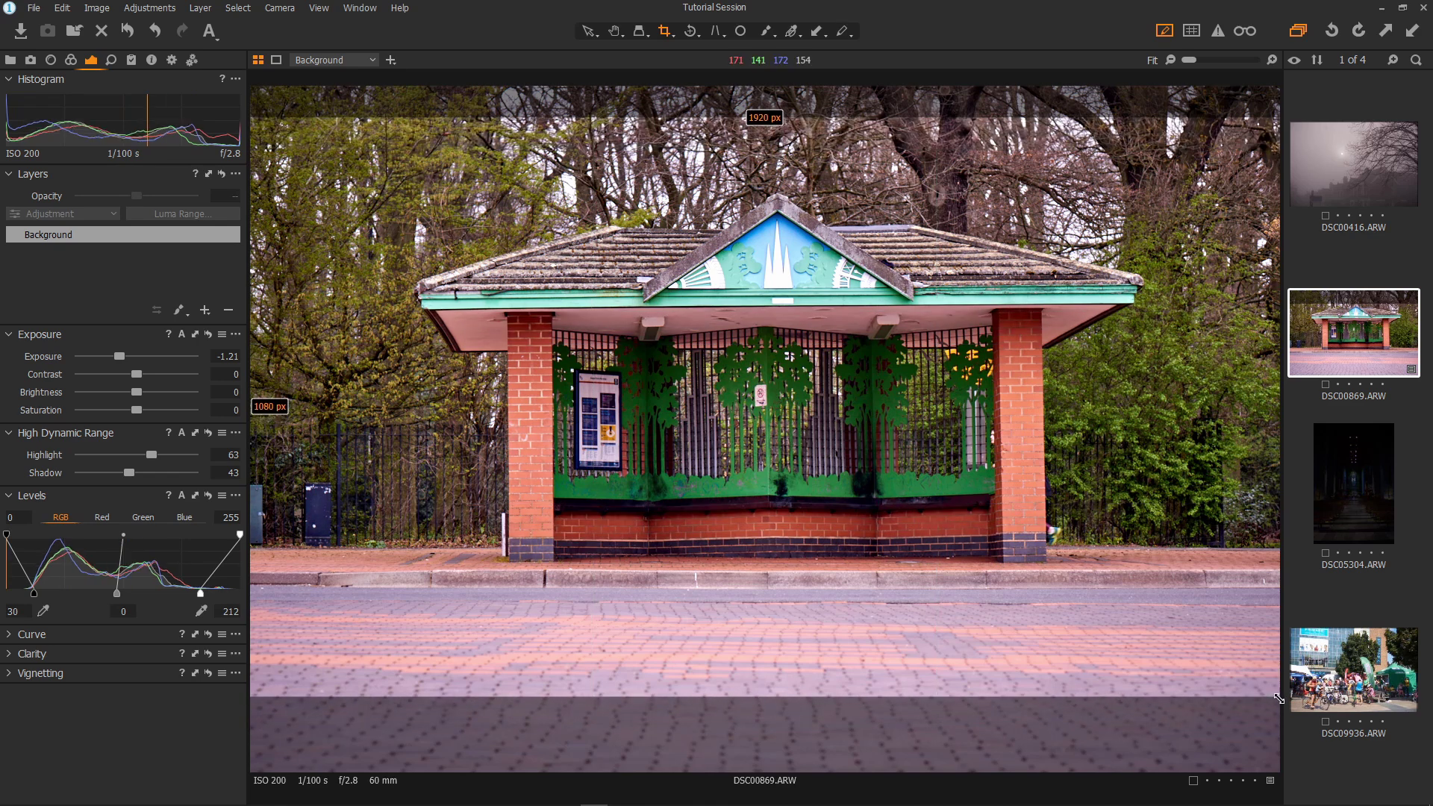
mouse_move(1281, 706)
left_mouse_down()
mouse_move(1083, 542)
mouse_move(1280, 697)
left_mouse_up()
left_click_drag(1120, 612, 1125, 594)
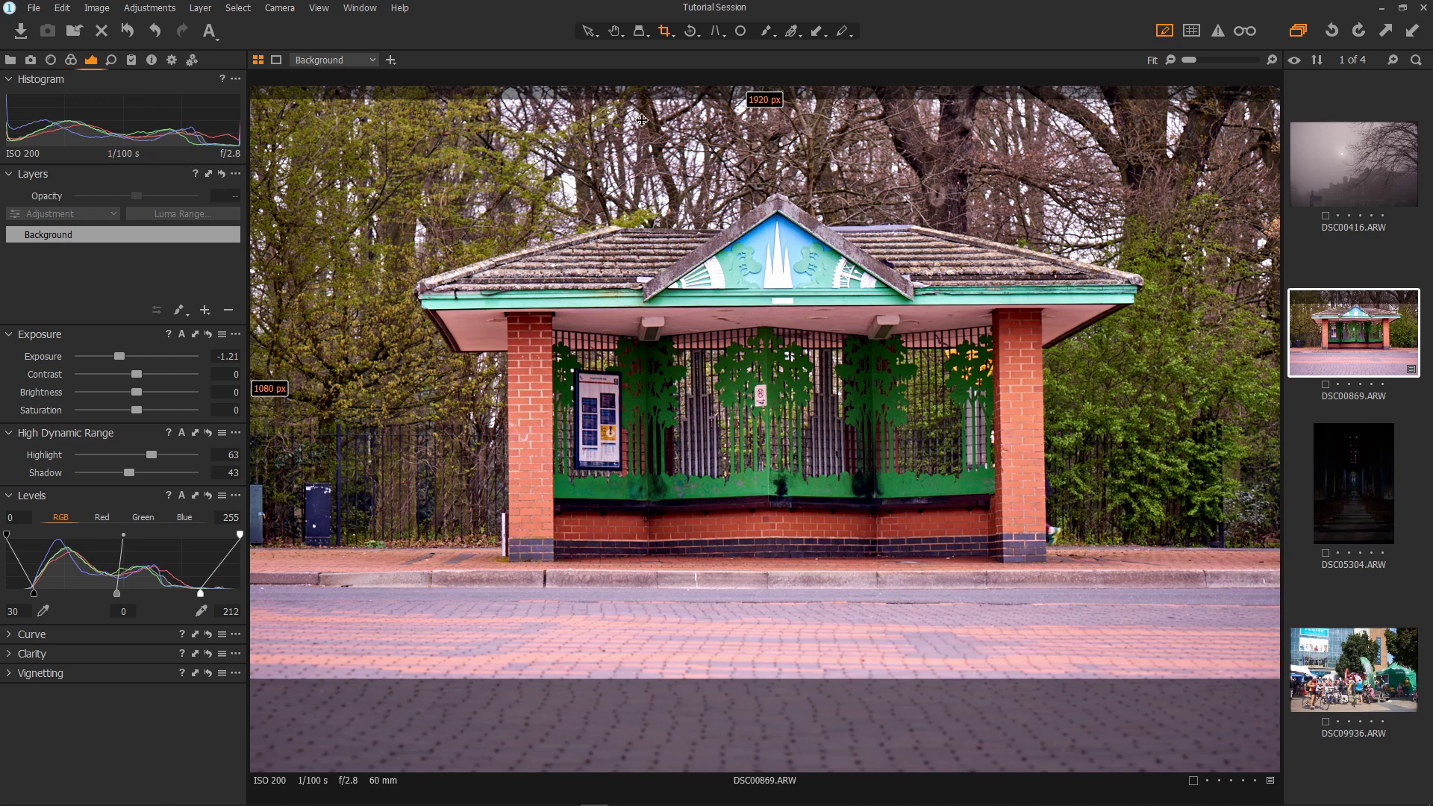
Commit the 16:9 crop and raise Brightness to 12
left_click(616, 32)
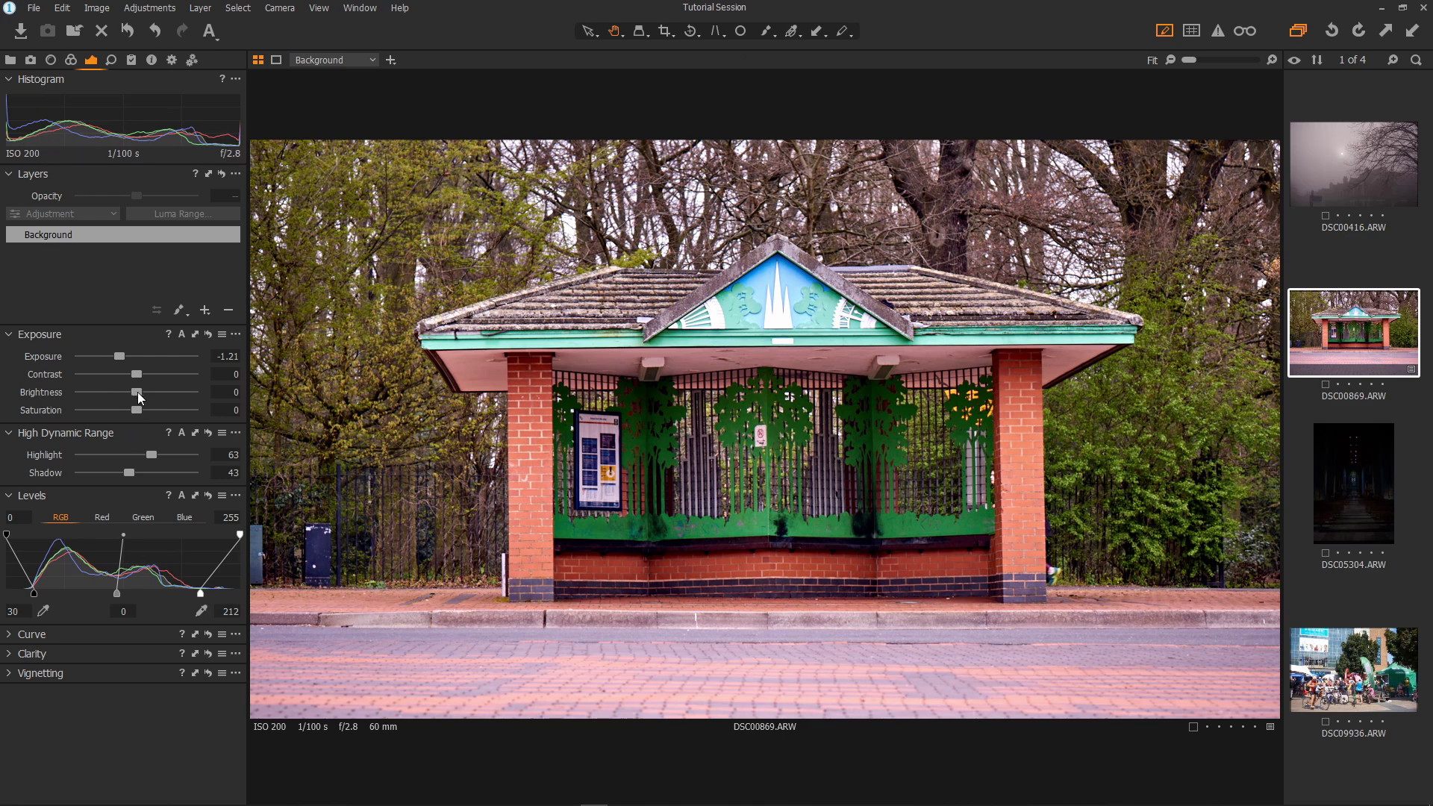
left_click_drag(138, 393, 150, 397)
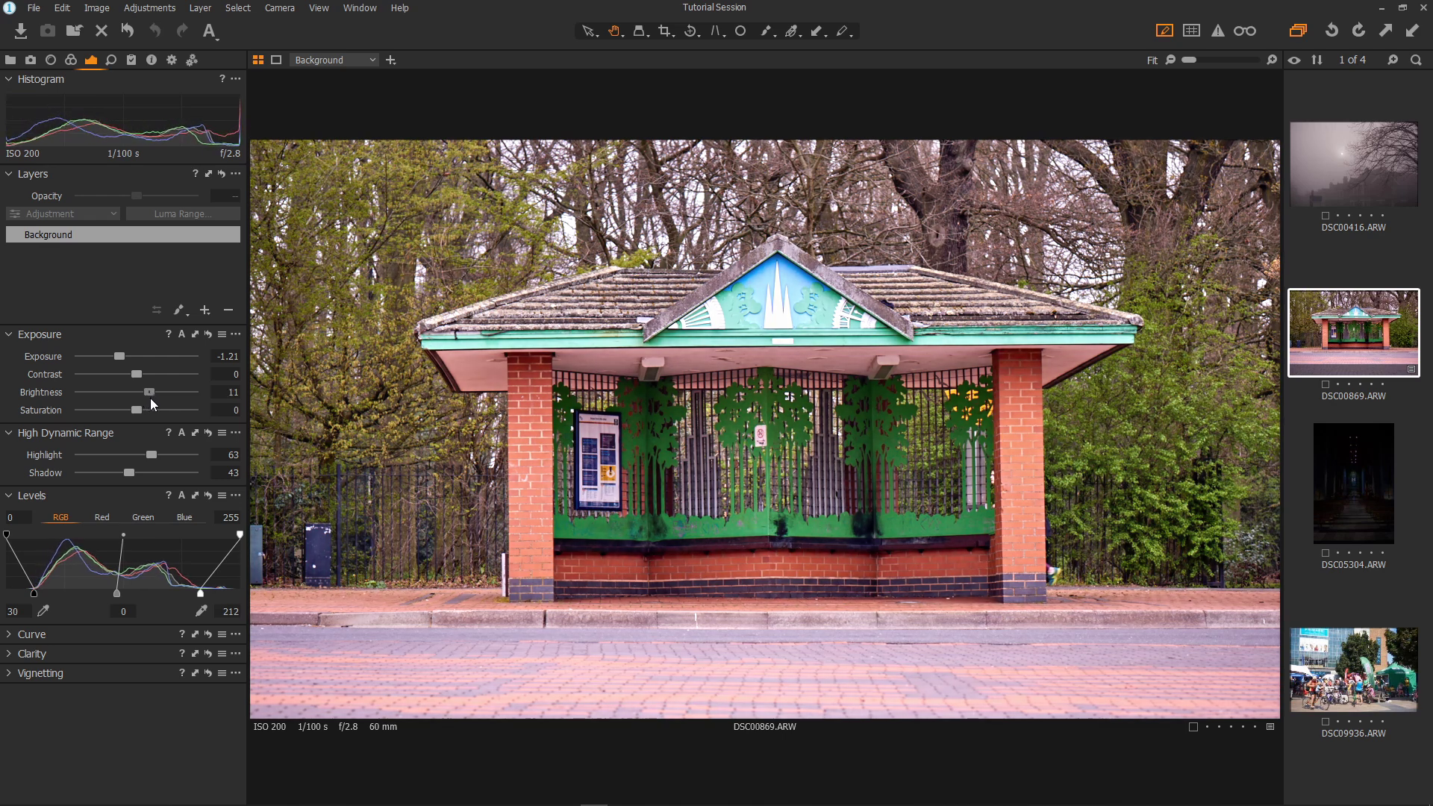
Check the shelter at 100% and set sharpening Amount 264, Radius 0.4, slightly raised Threshold
left_click(111, 60)
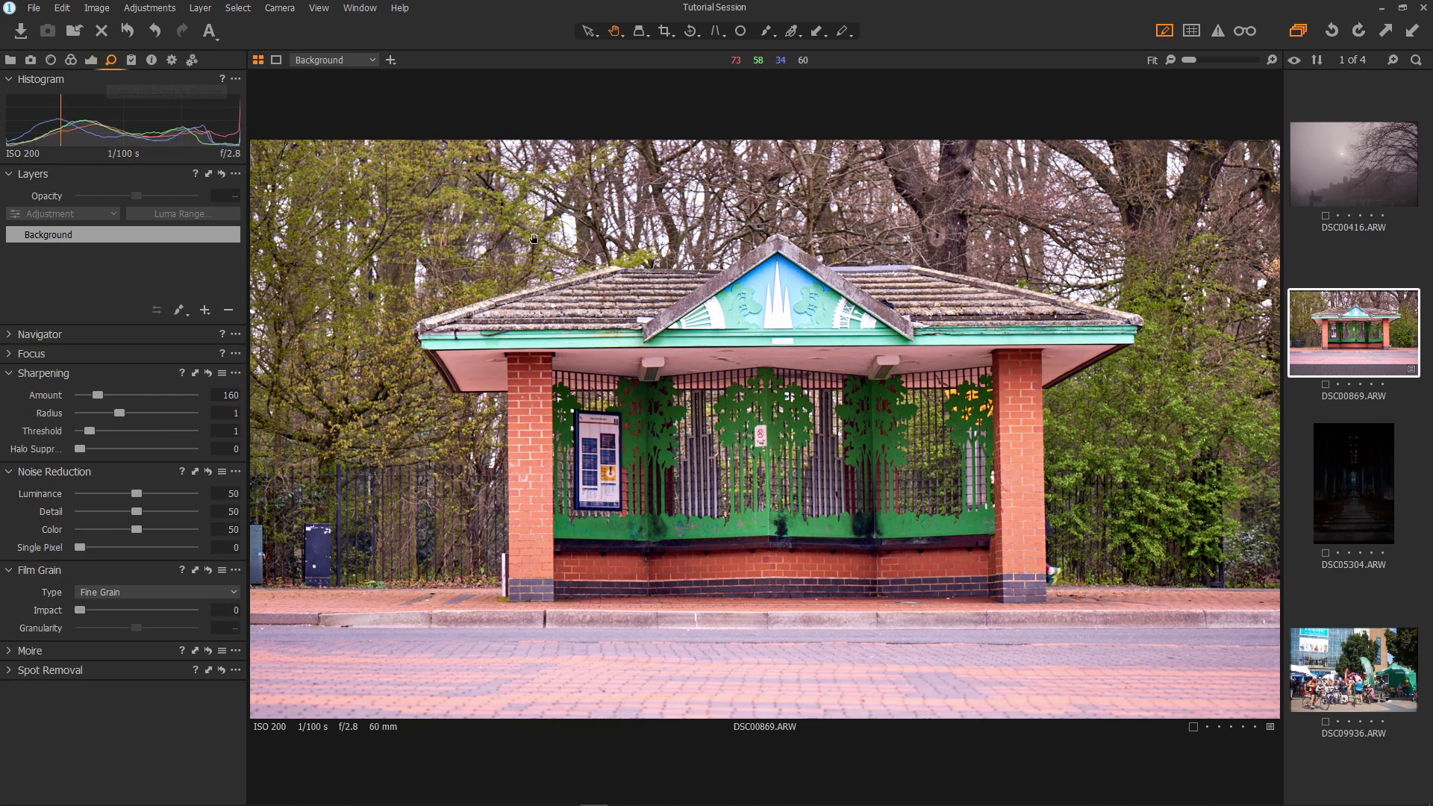
left_click(762, 377)
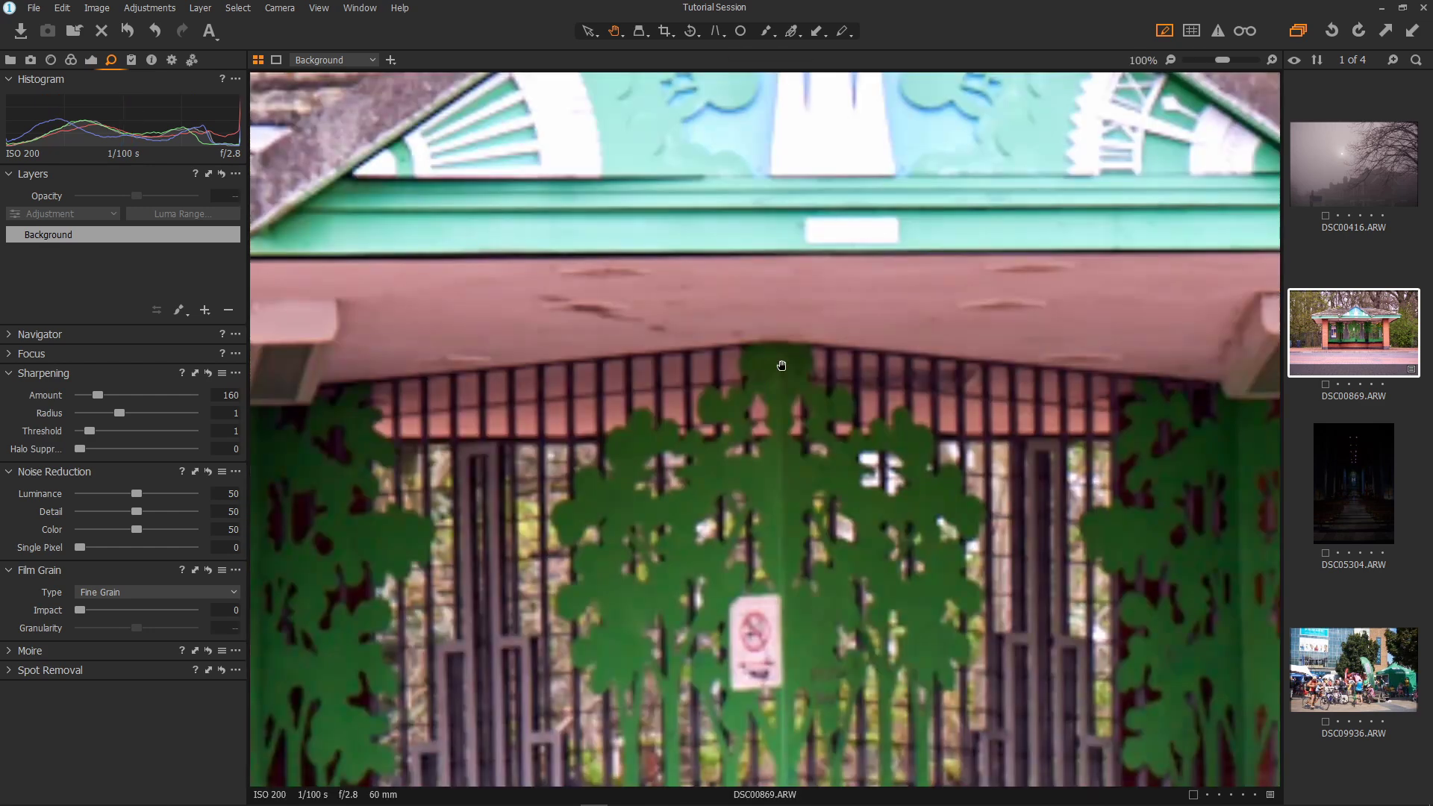
left_click_drag(807, 293, 785, 503)
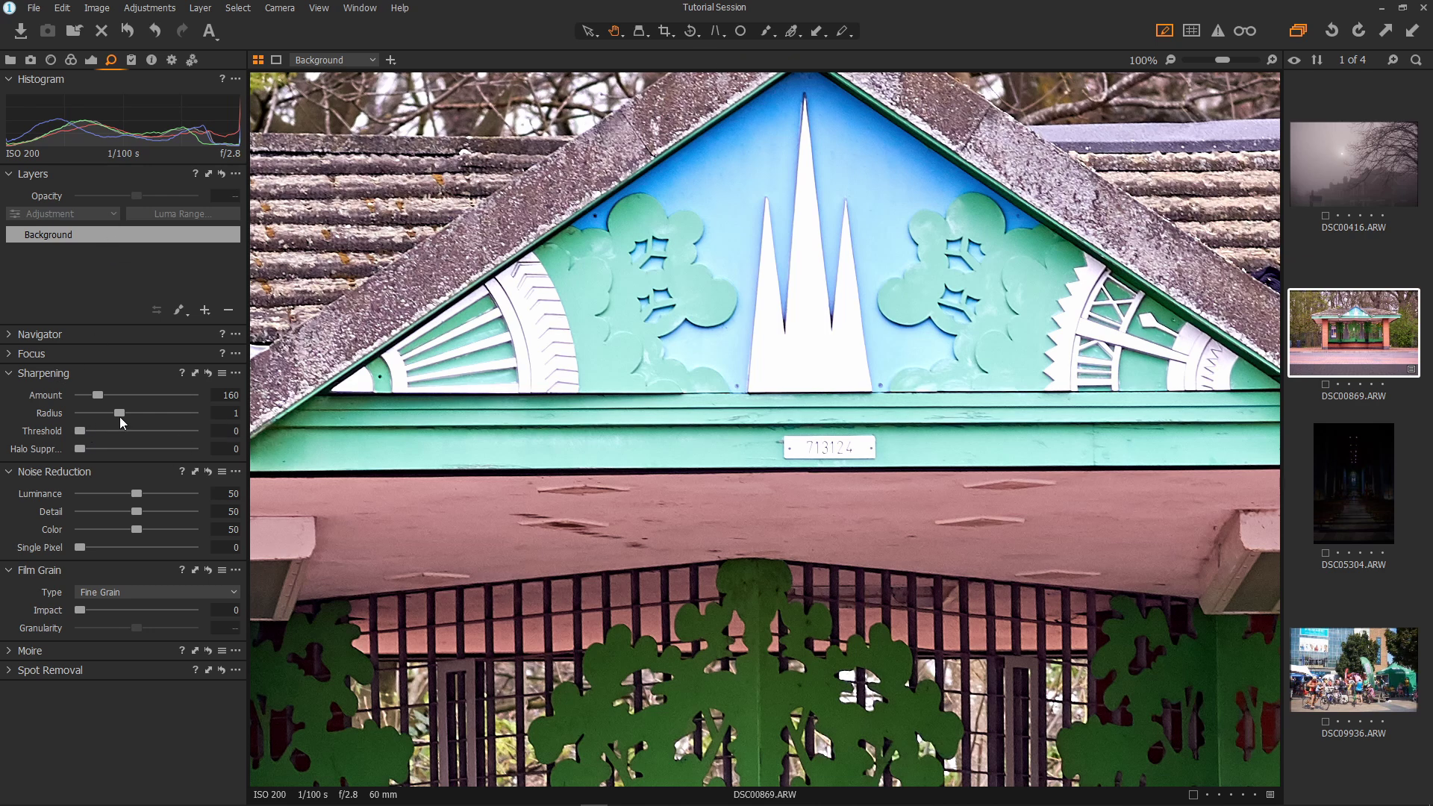
mouse_move(119, 413)
left_mouse_down()
mouse_move(79, 415)
mouse_move(83, 397)
mouse_move(126, 412)
left_mouse_up()
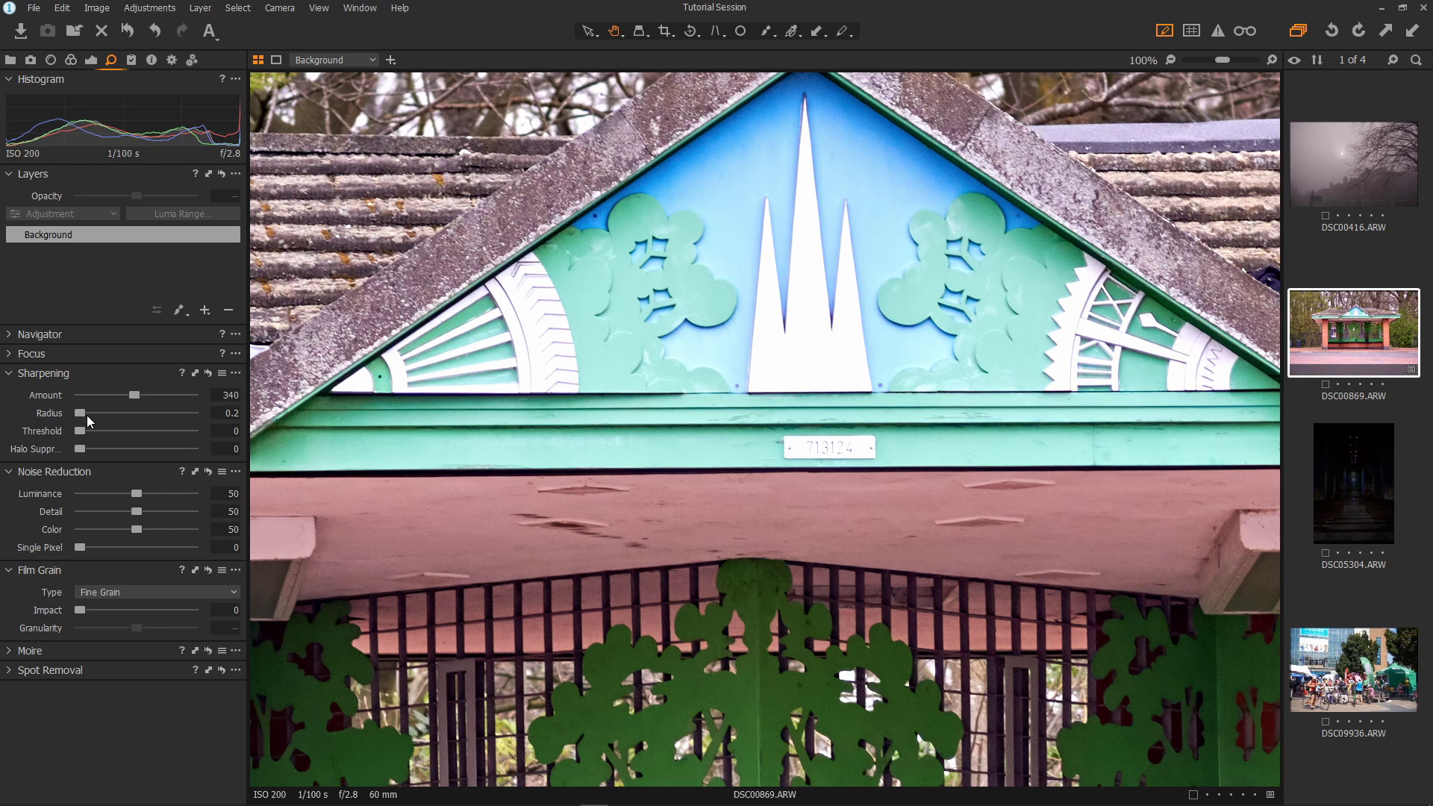
left_click_drag(81, 415, 95, 419)
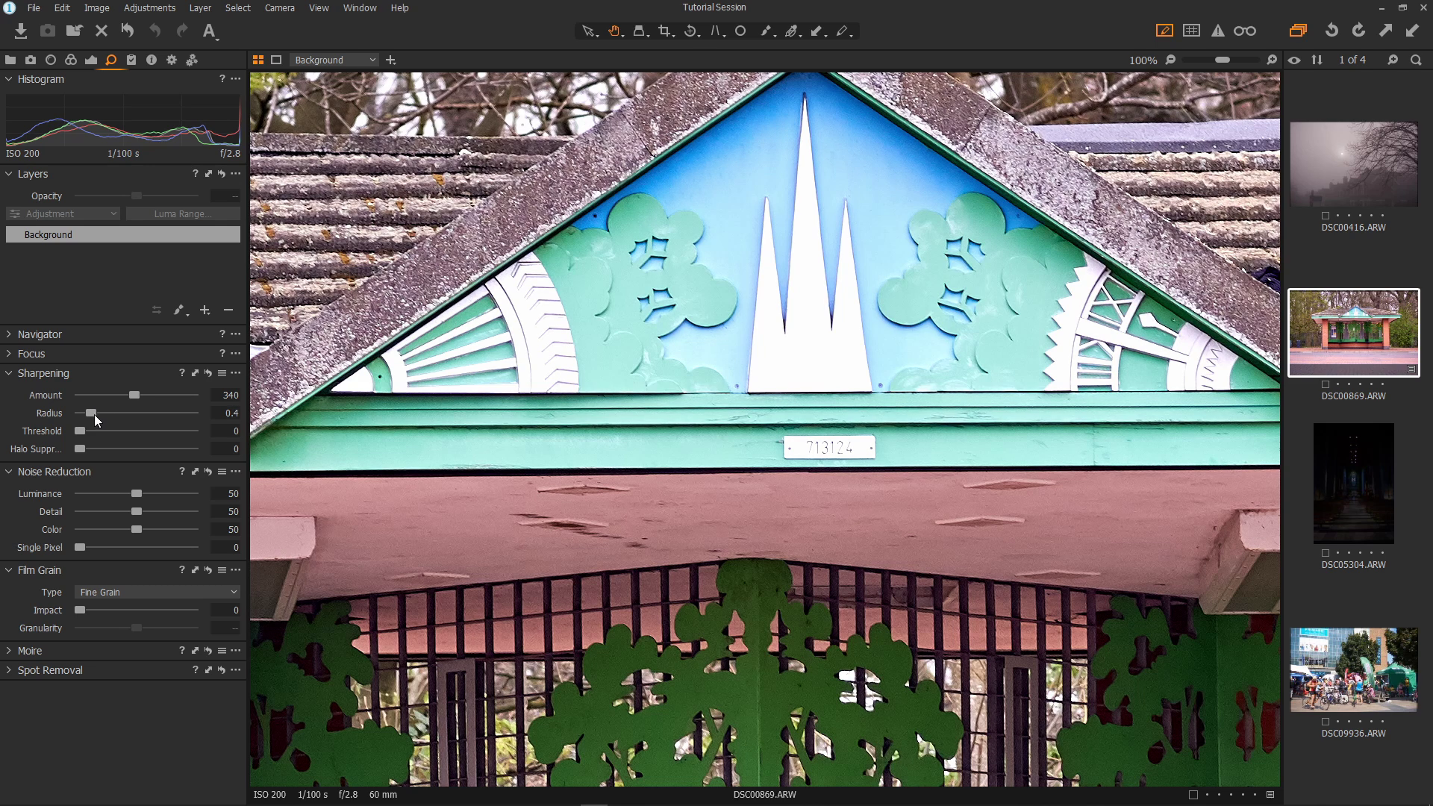
mouse_move(131, 397)
left_mouse_down()
mouse_move(75, 391)
mouse_move(114, 399)
left_mouse_up()
left_click_drag(82, 431, 87, 431)
double_click(764, 427)
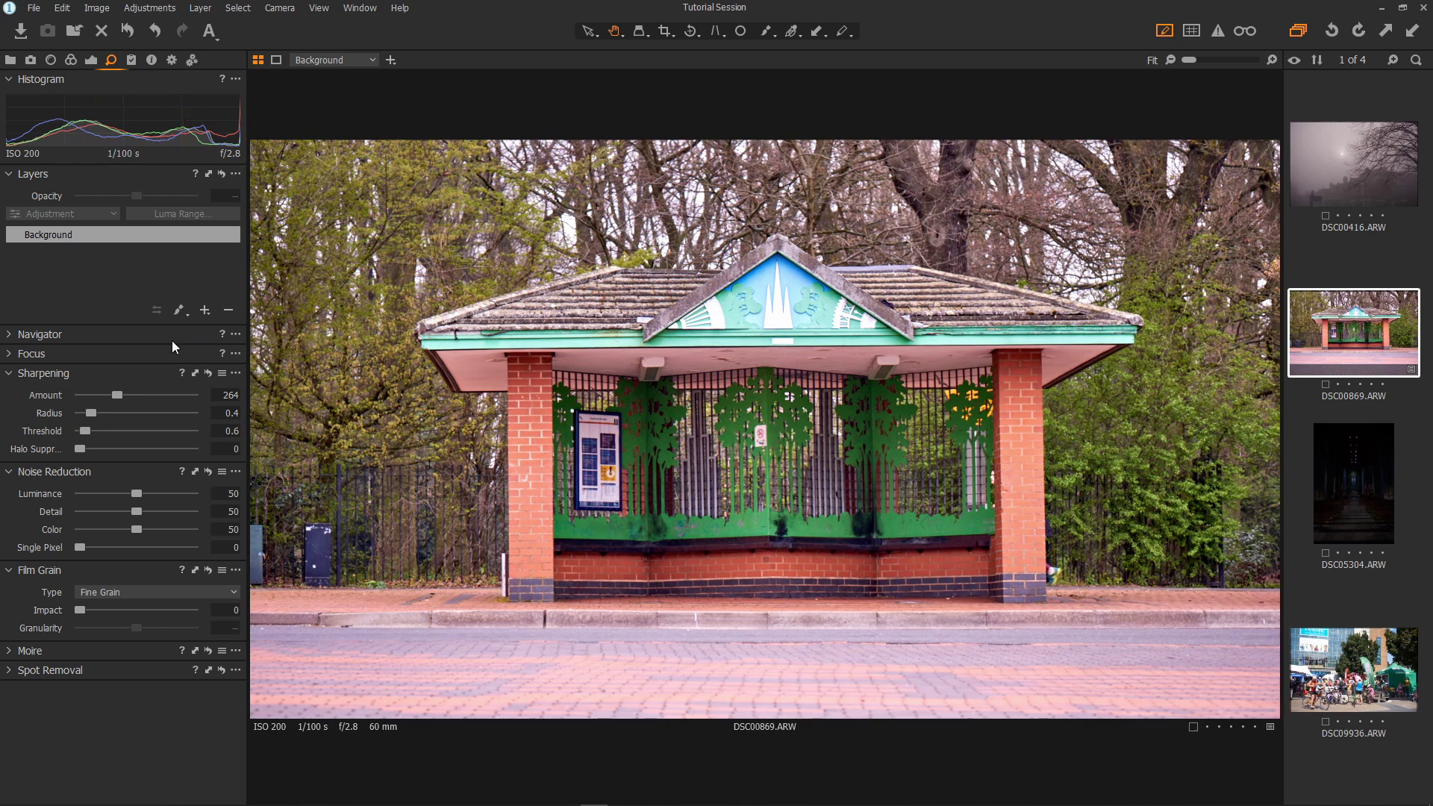
Set a custom white balance of 5989 K with Tint 4 after trying Auto and Shot
left_click(71, 61)
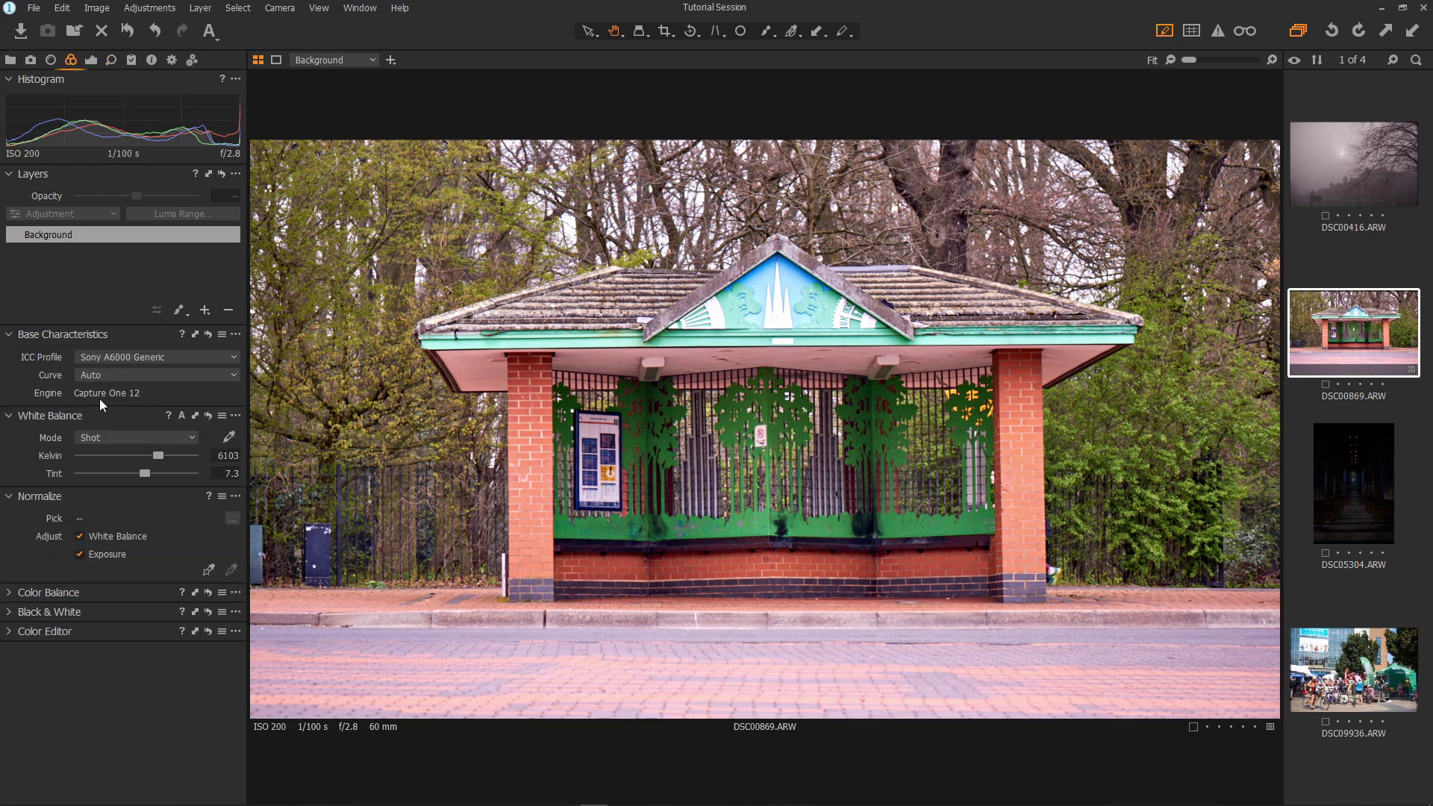
left_click(182, 416)
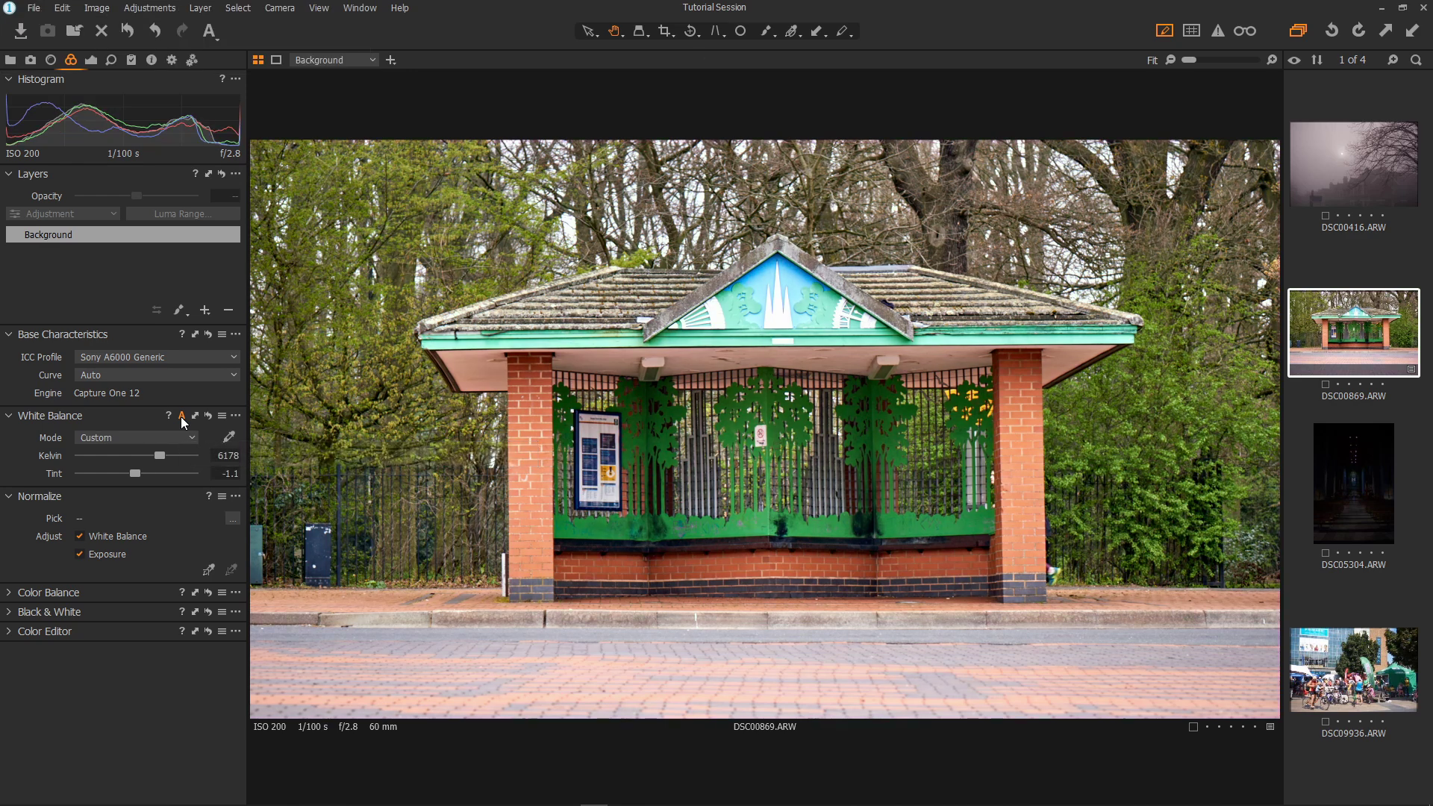
left_click(155, 435)
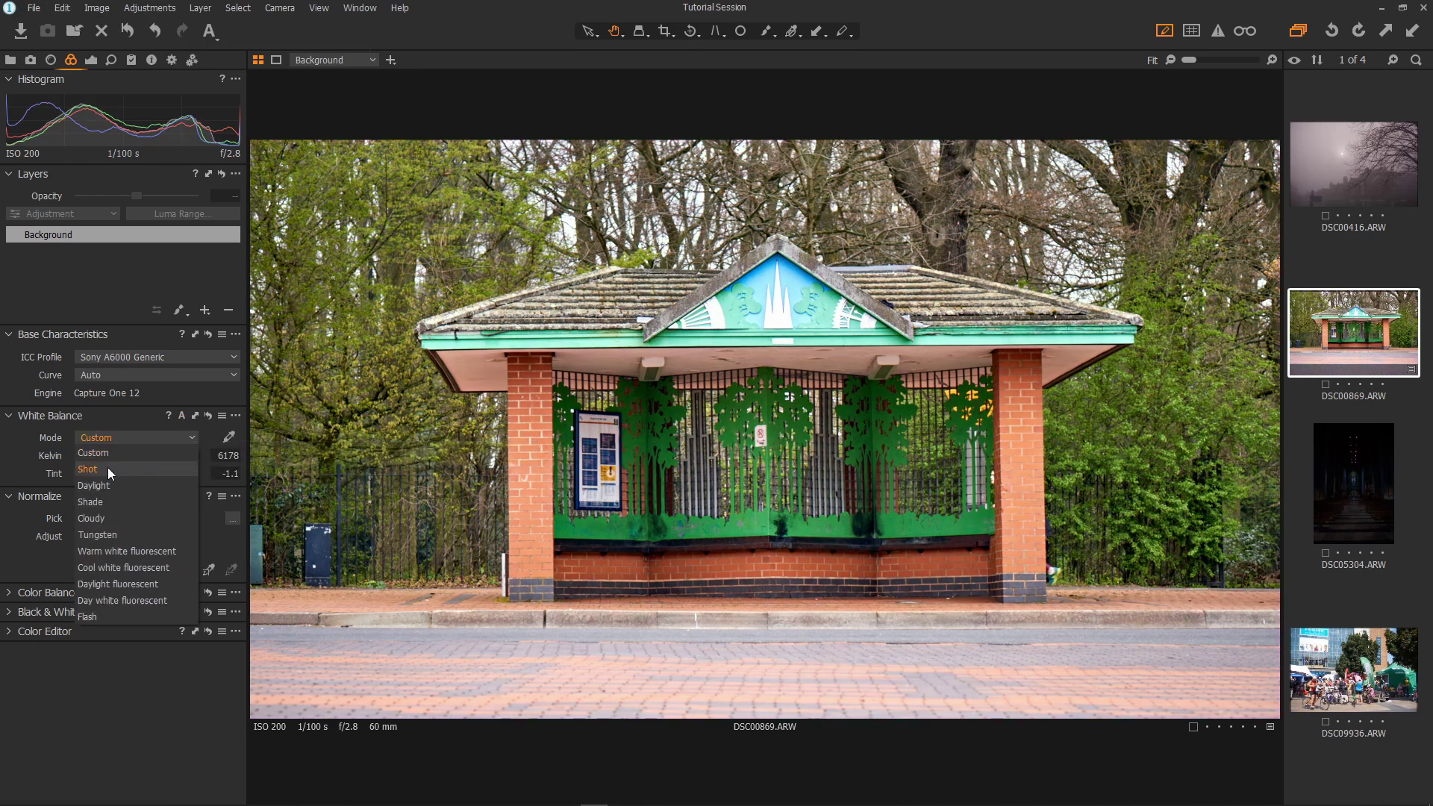
left_click(107, 467)
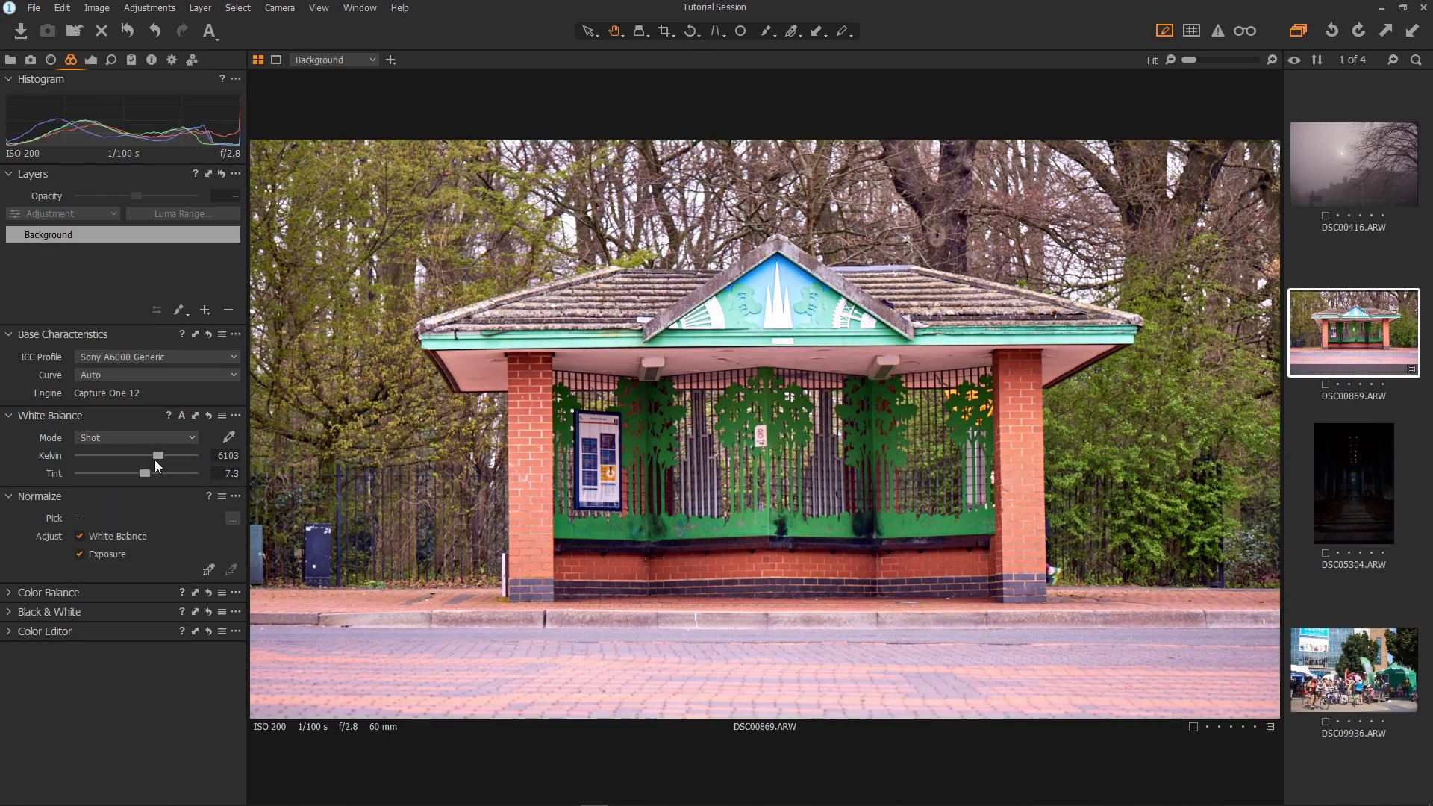
left_click_drag(158, 458, 141, 472)
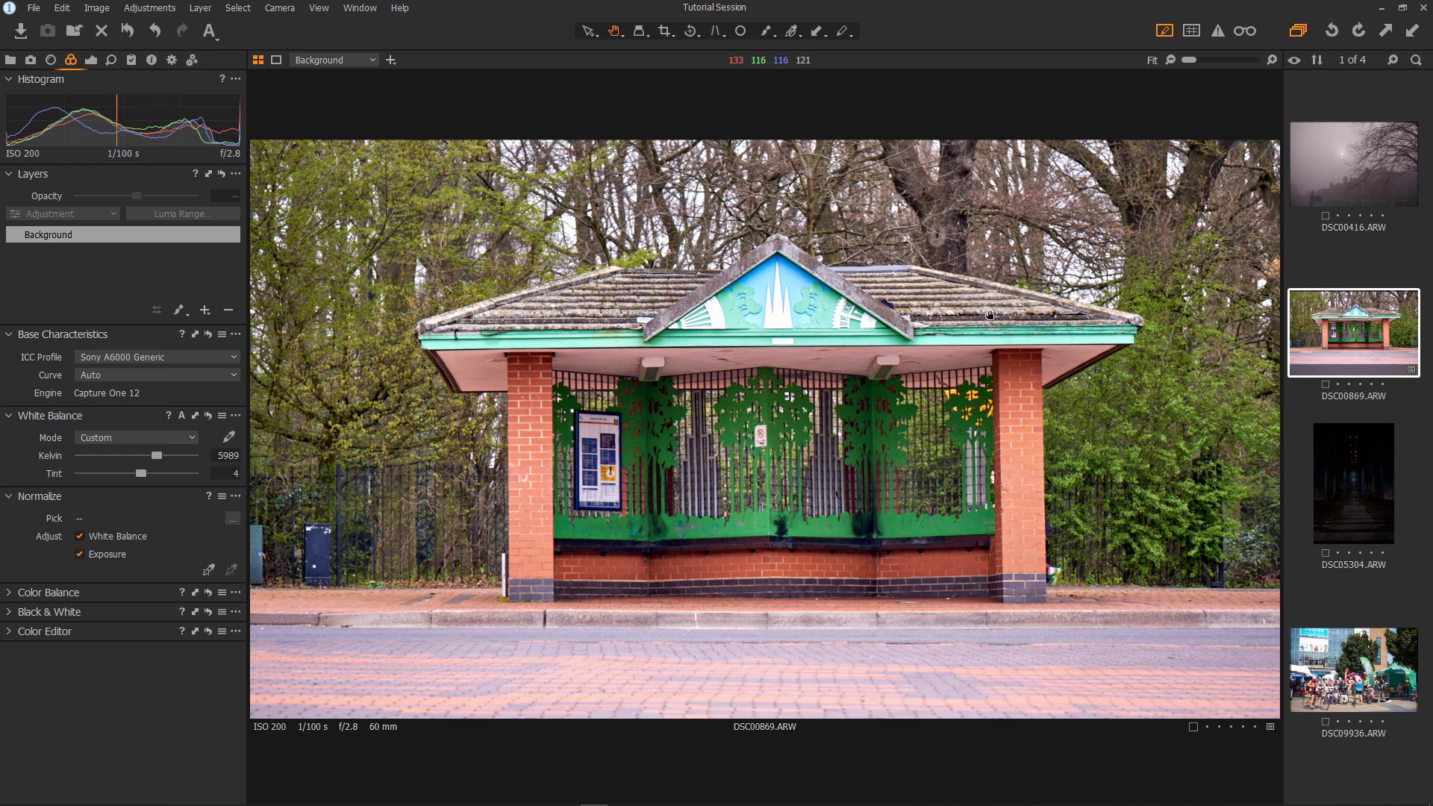
Apply a horizontal keystone correction with guides along the shelter's roof edge and kerb
left_click(715, 34)
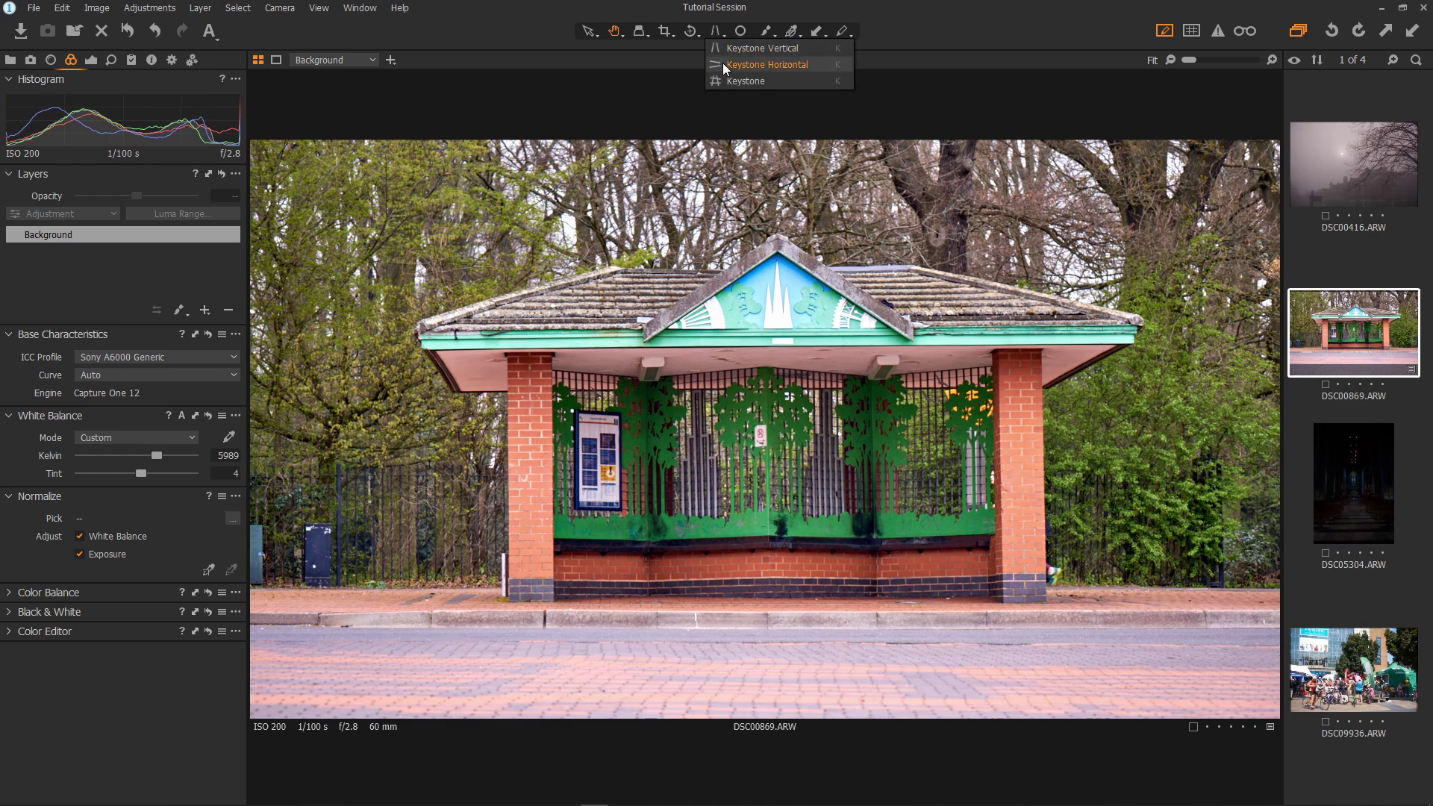
left_click(723, 65)
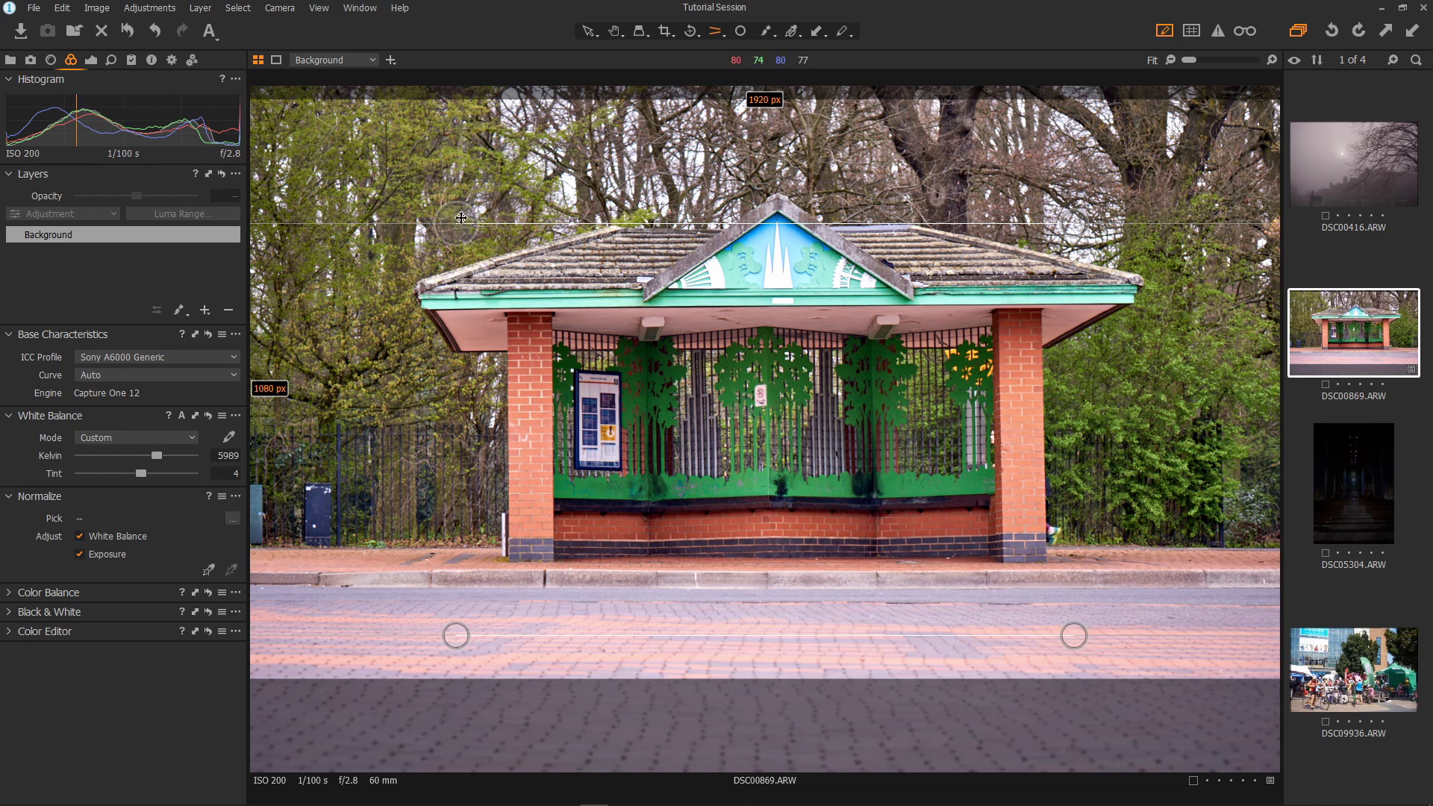
left_click_drag(456, 224, 448, 309)
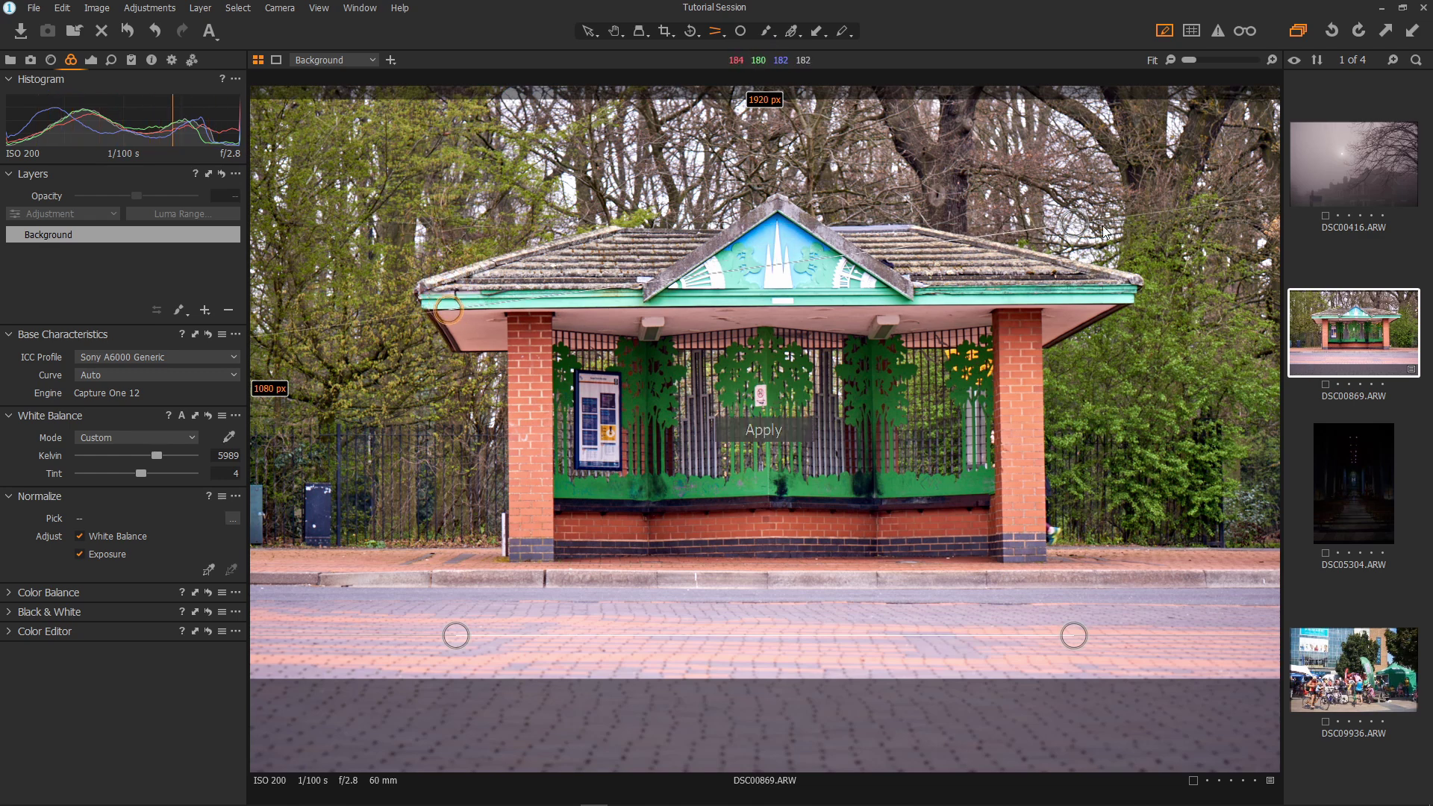
left_click_drag(1075, 224, 1080, 305)
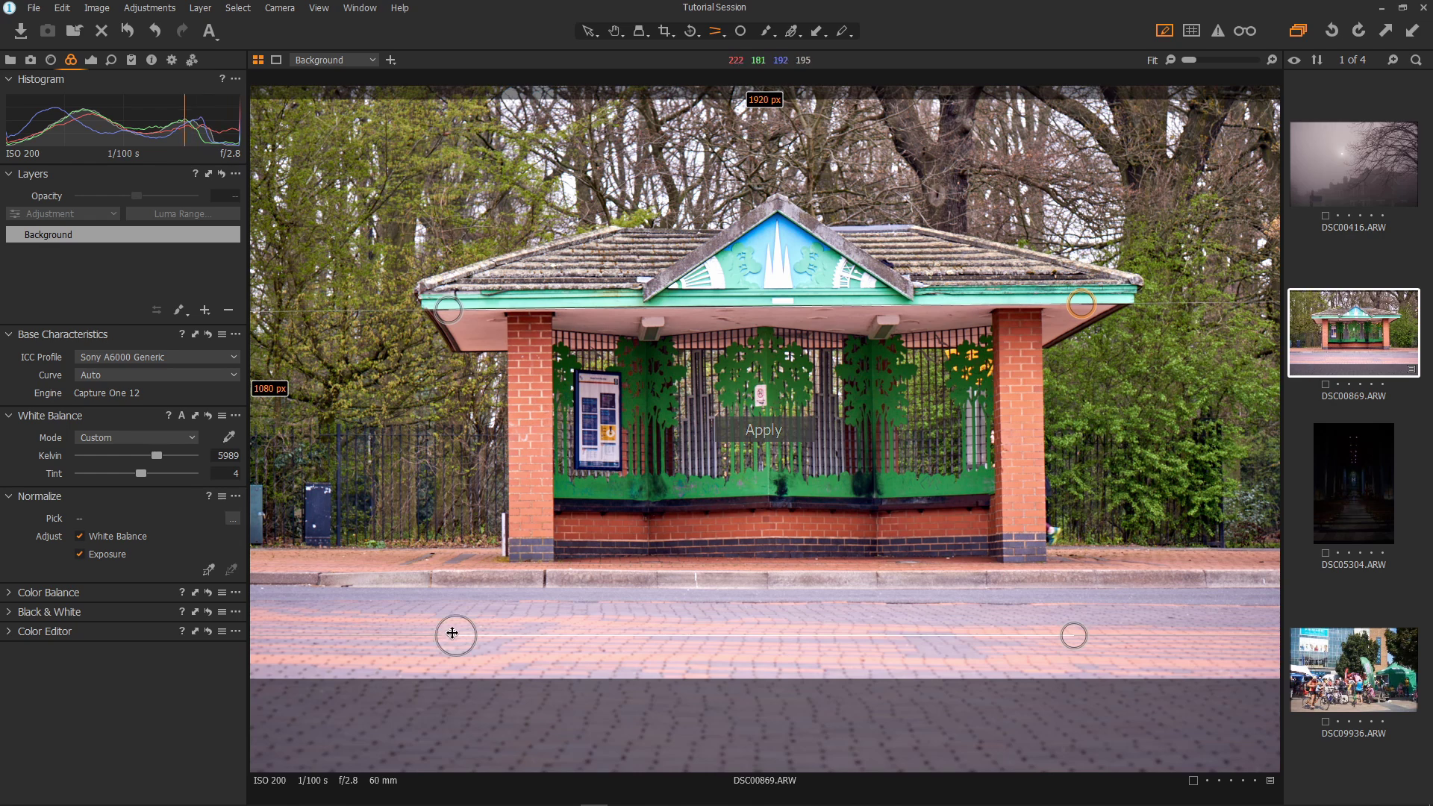
left_click_drag(453, 632, 462, 588)
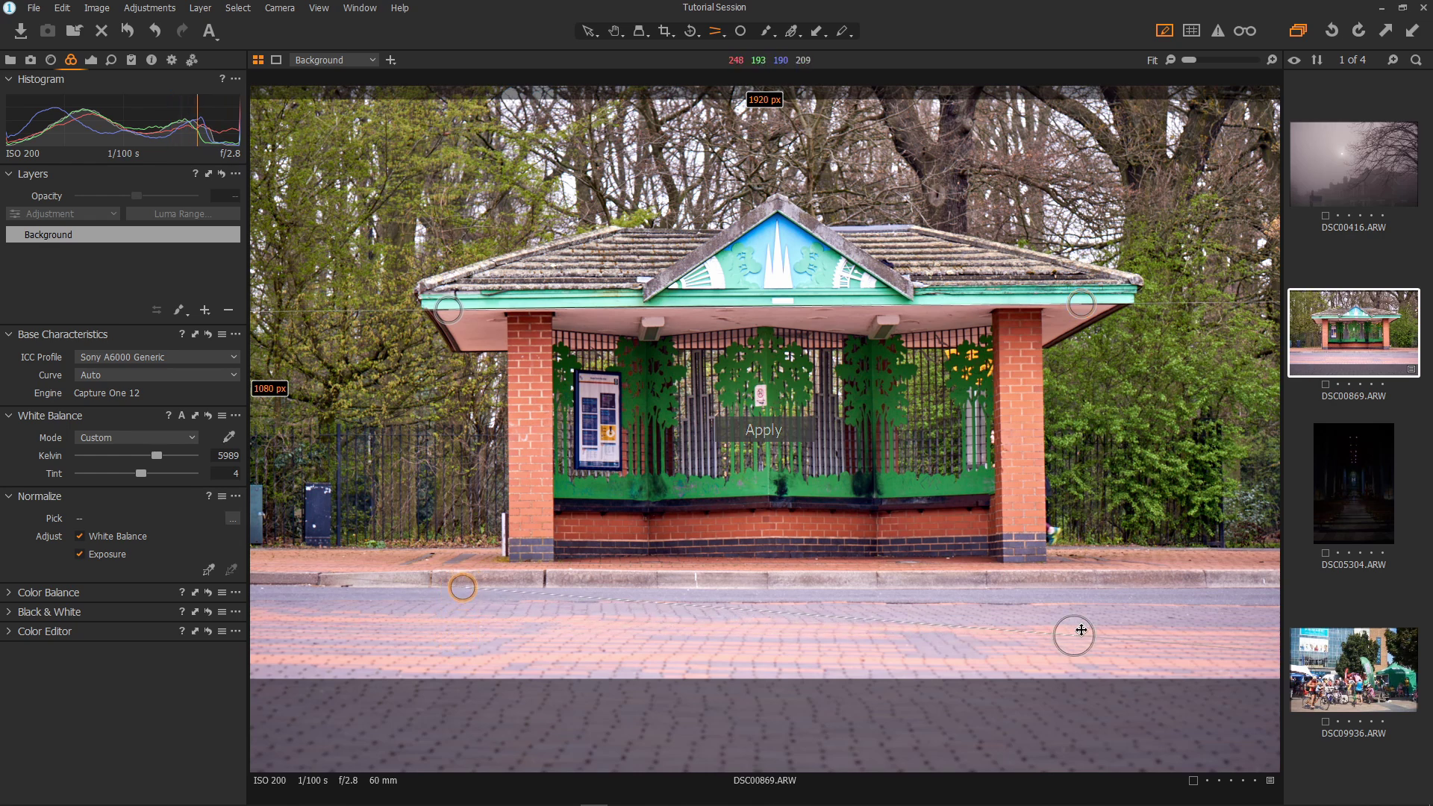
left_click_drag(1082, 630, 1079, 588)
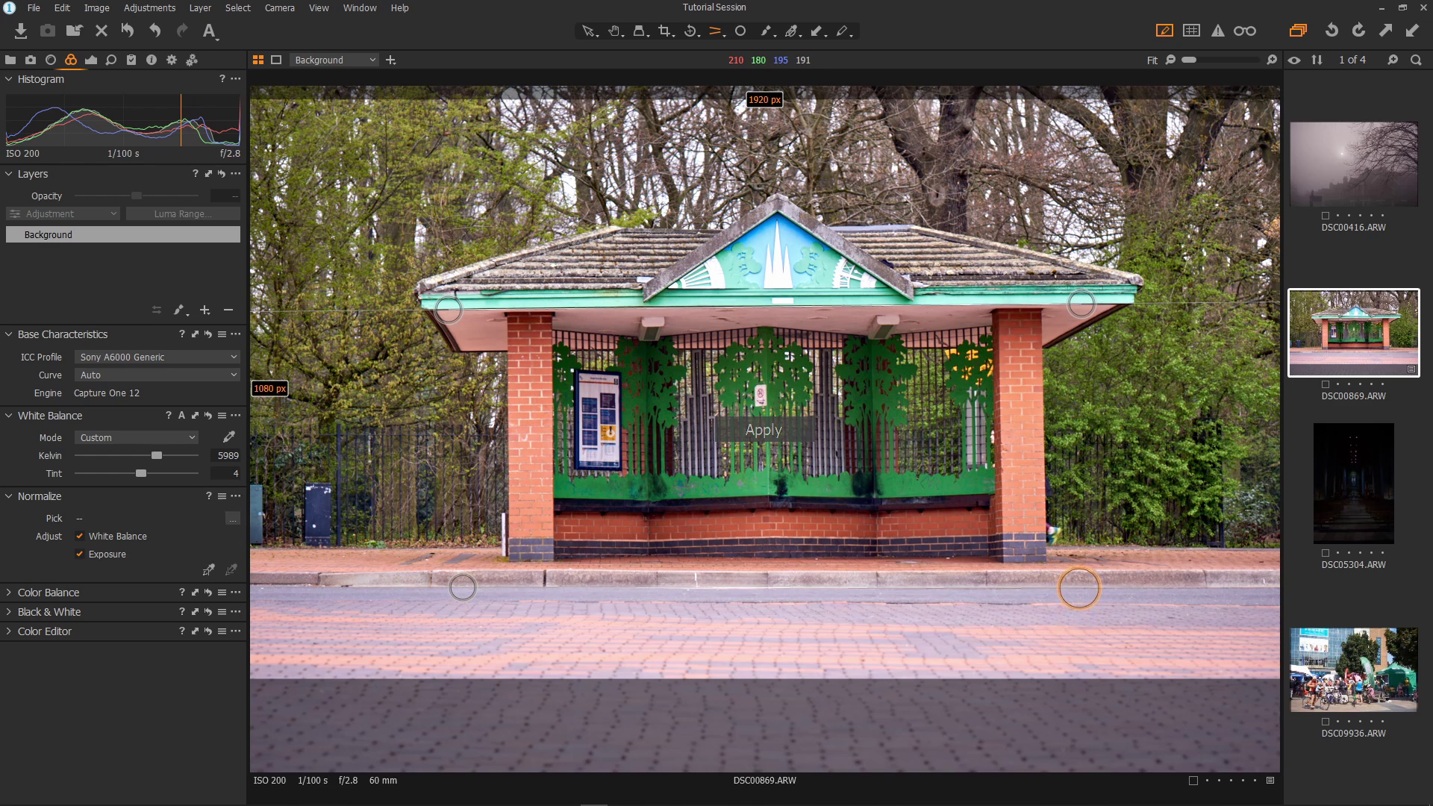
left_click(769, 430)
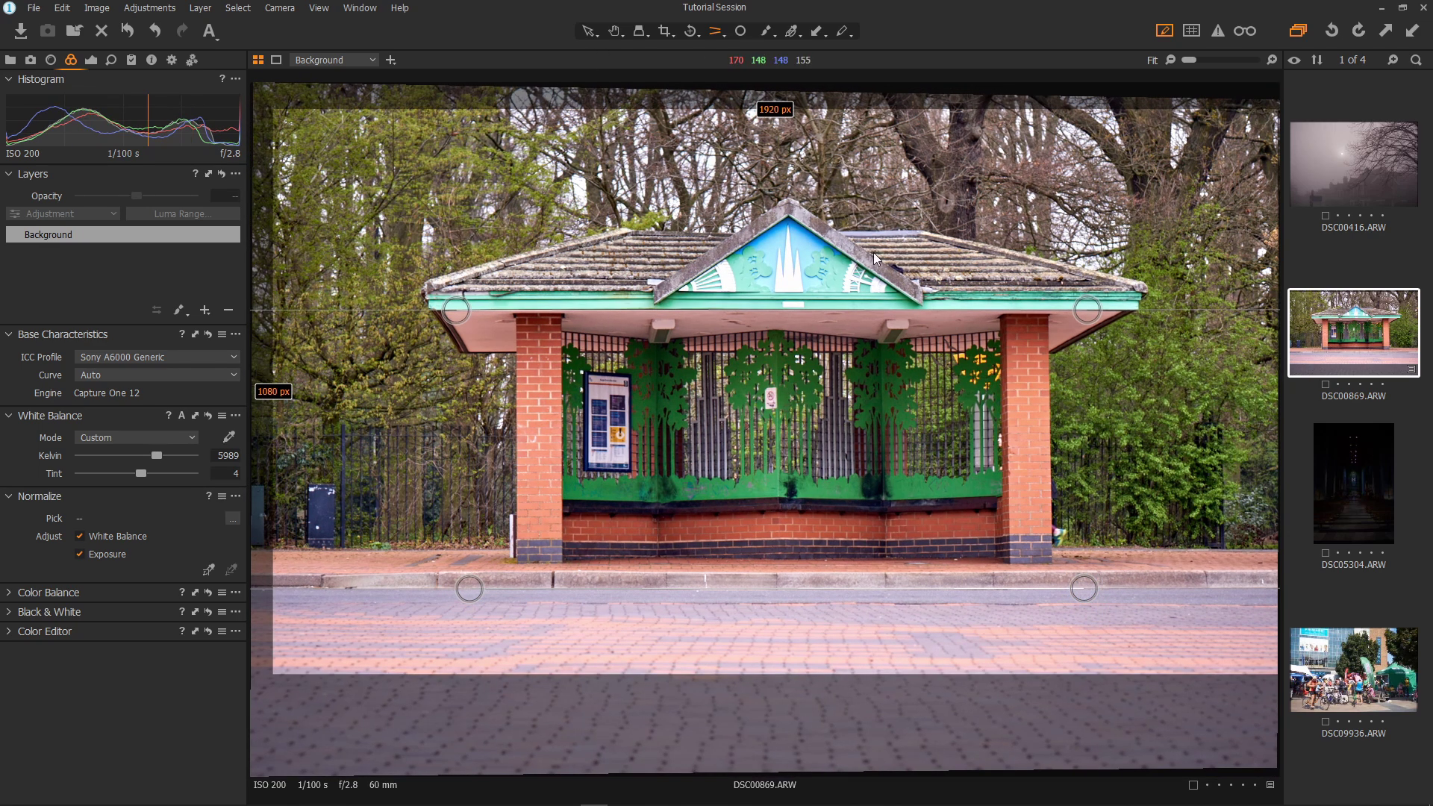
left_click(616, 33)
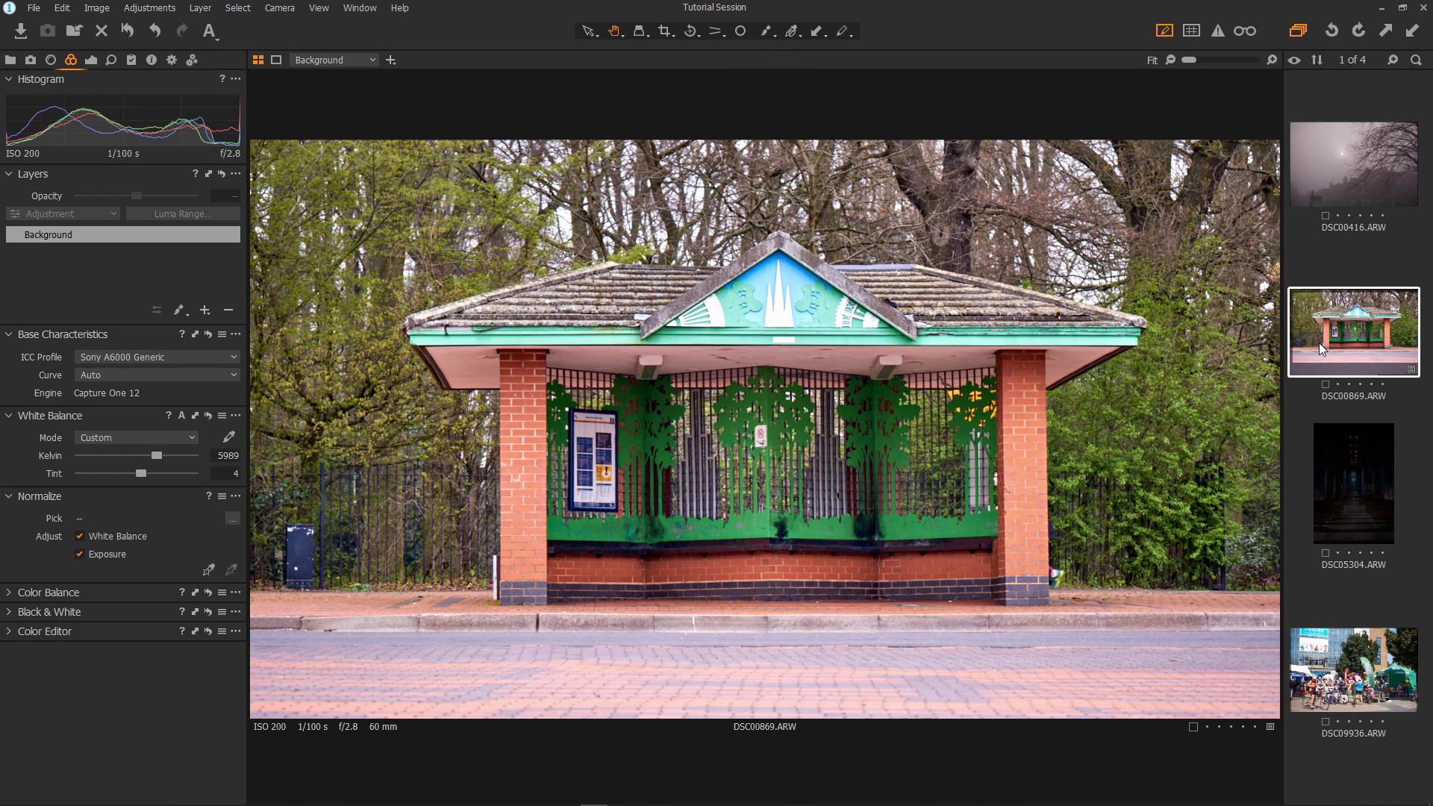
Open the Export Variants settings for DSC00869 and clear the 'twit' name format
right_click(1319, 345)
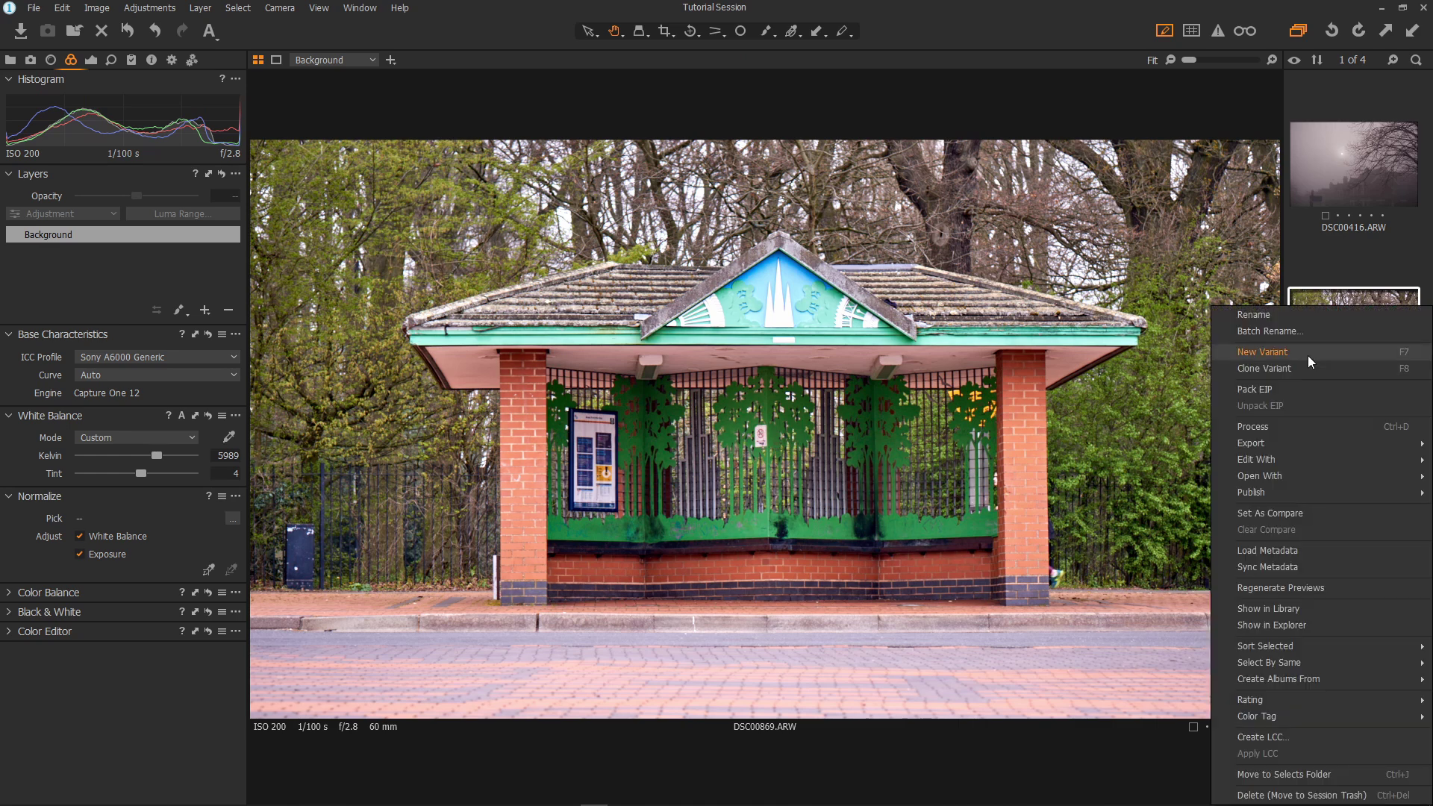
mouse_move(1279, 441)
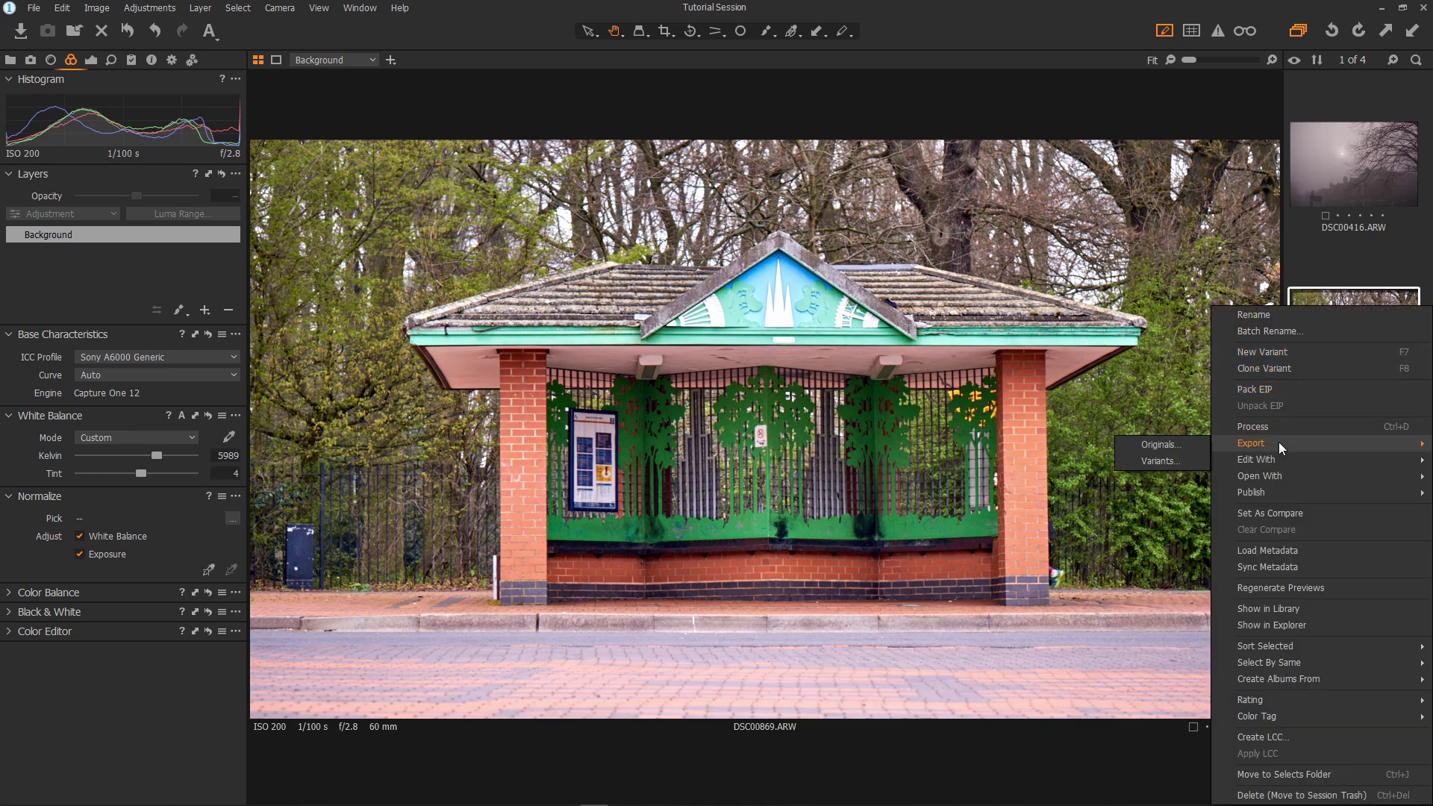
left_click(1162, 462)
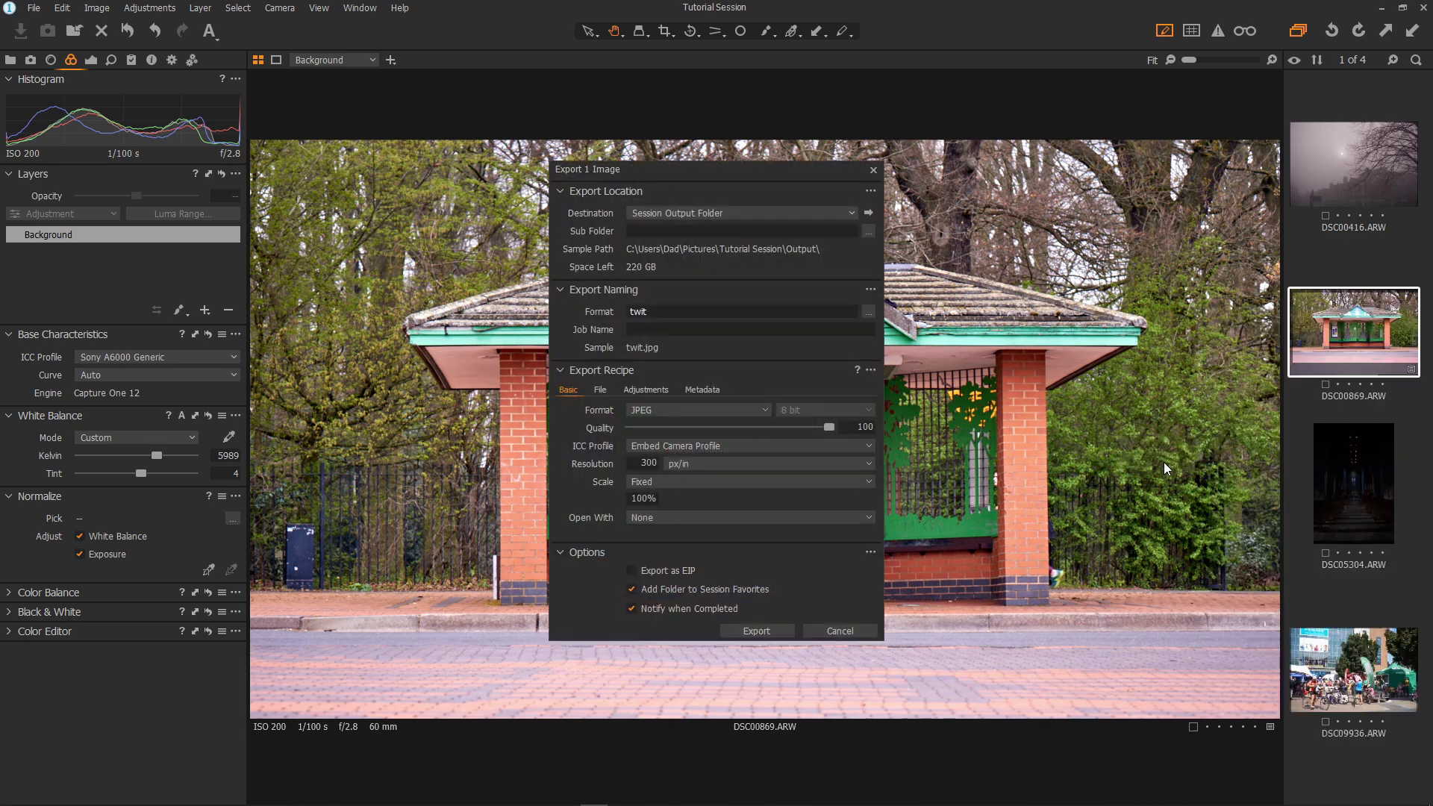
left_click_drag(731, 174, 759, 185)
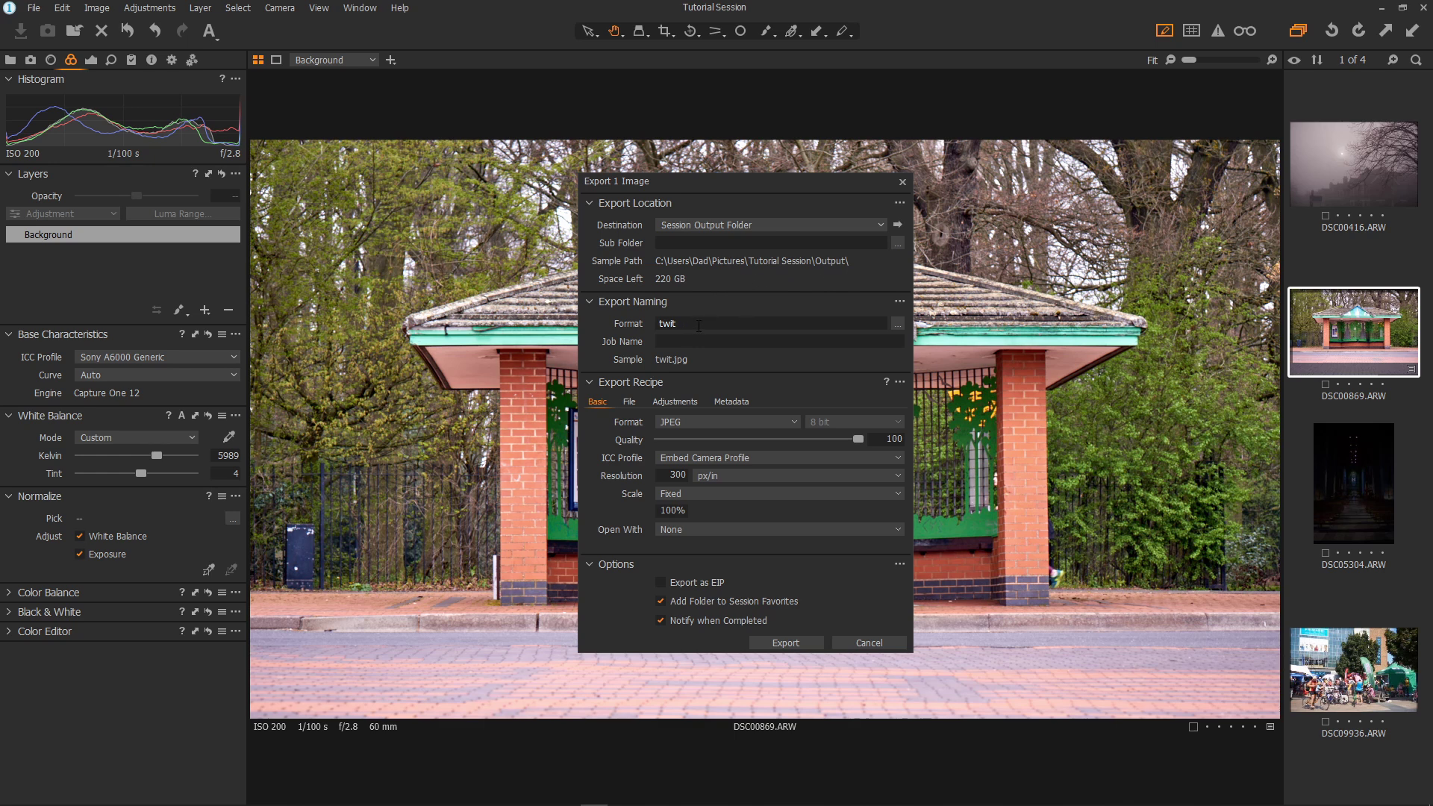
key("BackSpace")
key("BackSpace")
key("BackSpace")
key("BackSpace")
Set the export naming format to the text Shack, giving the sample name Shack.jpg
left_click(897, 324)
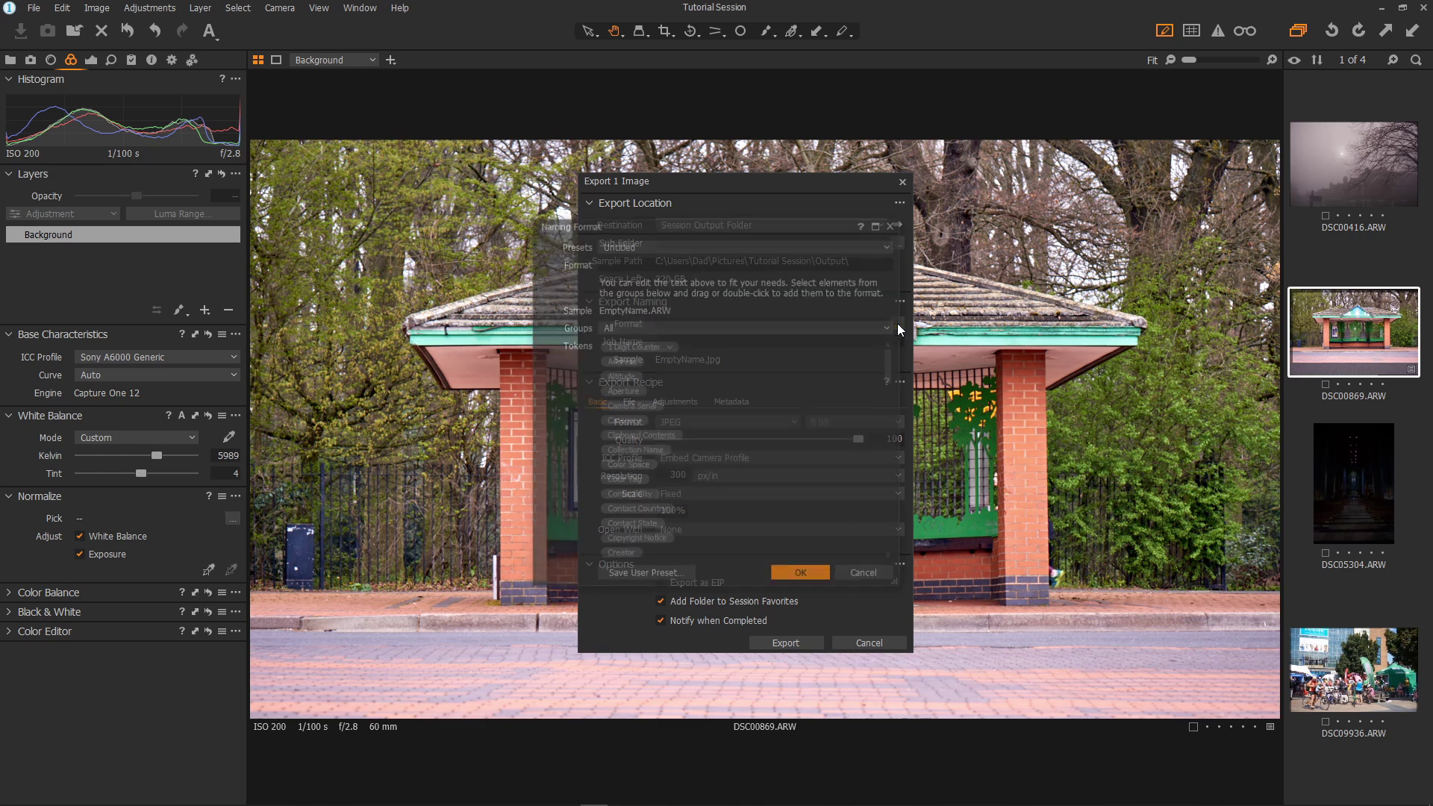
left_click(650, 247)
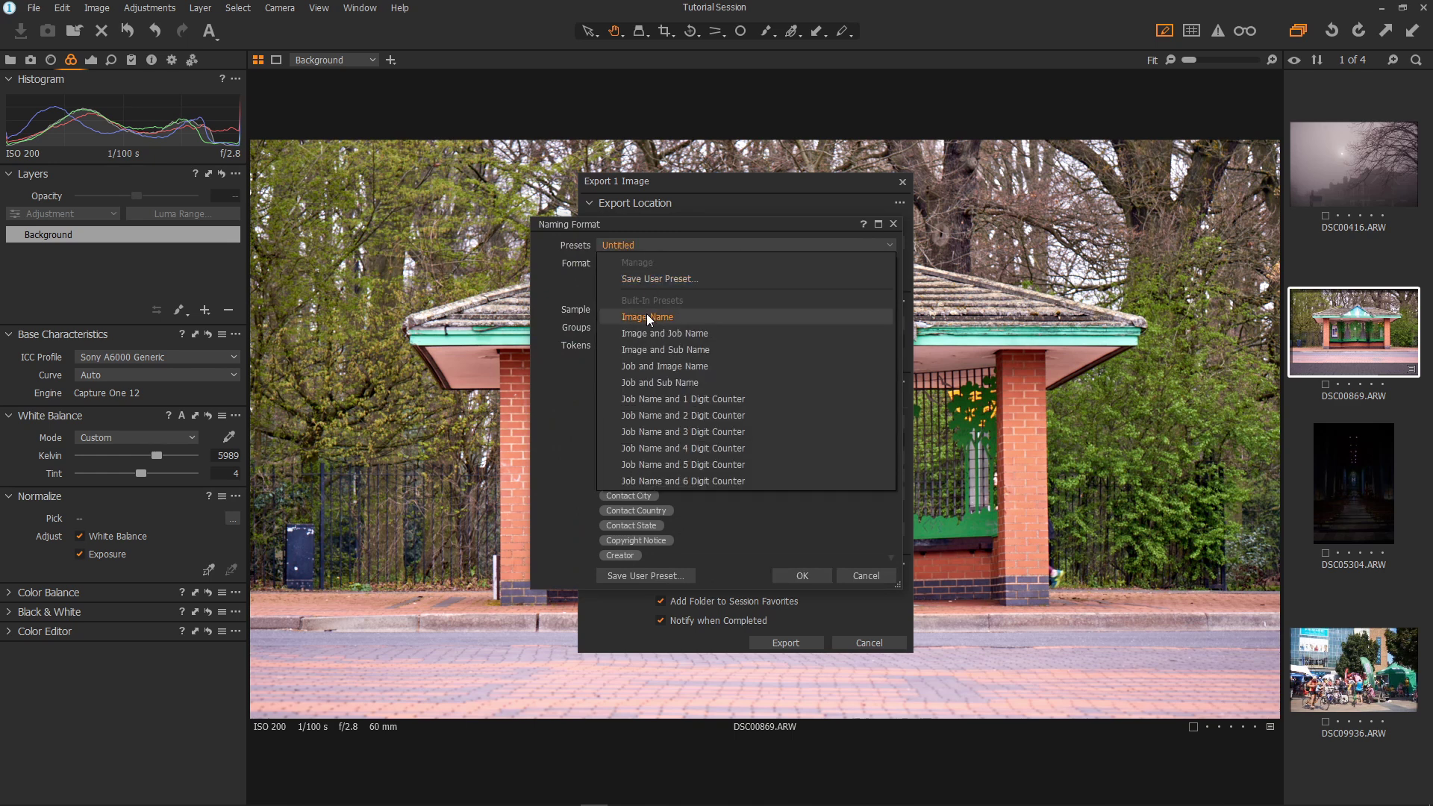
left_click(646, 317)
left_click(803, 577)
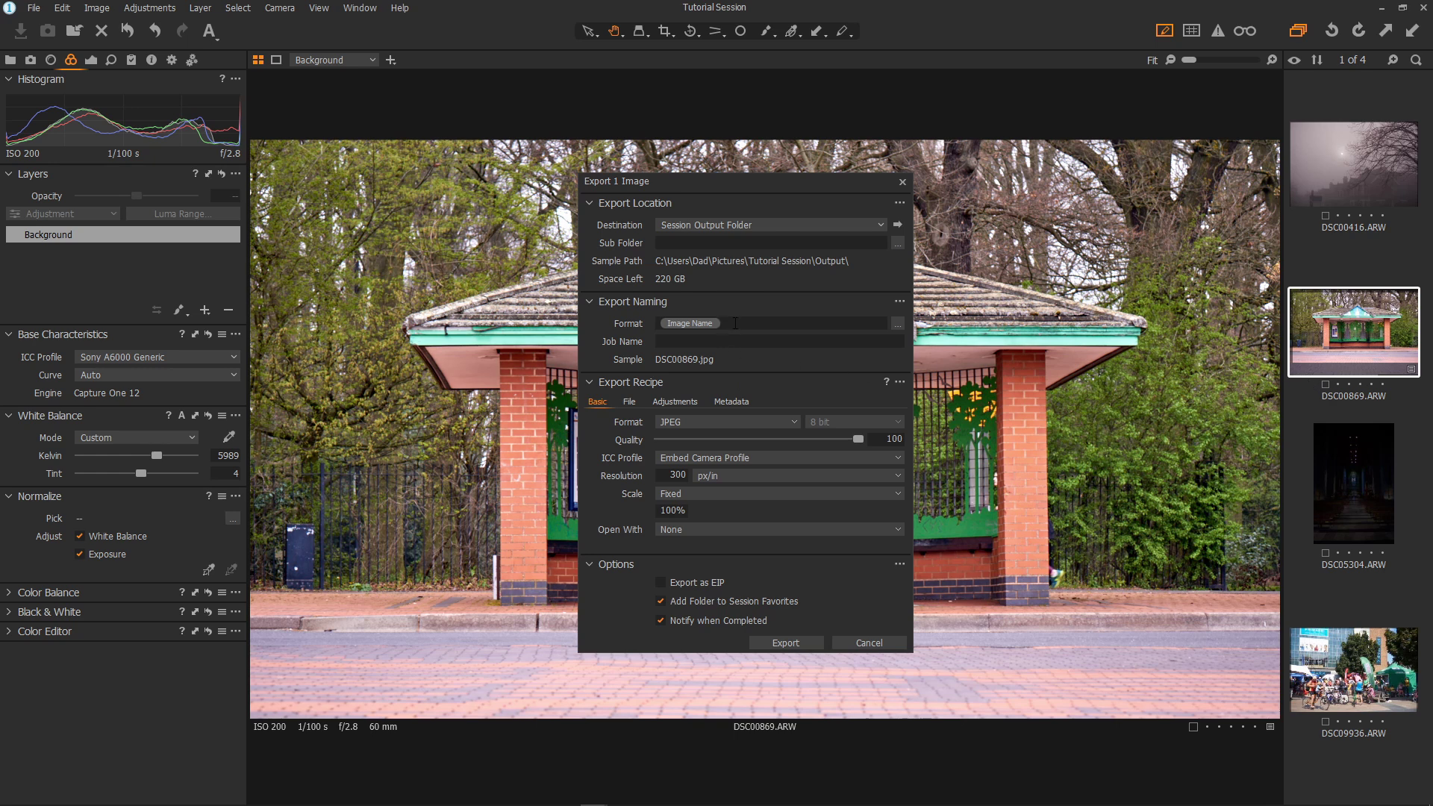
key("BackSpace")
type("Shack")
left_click(896, 324)
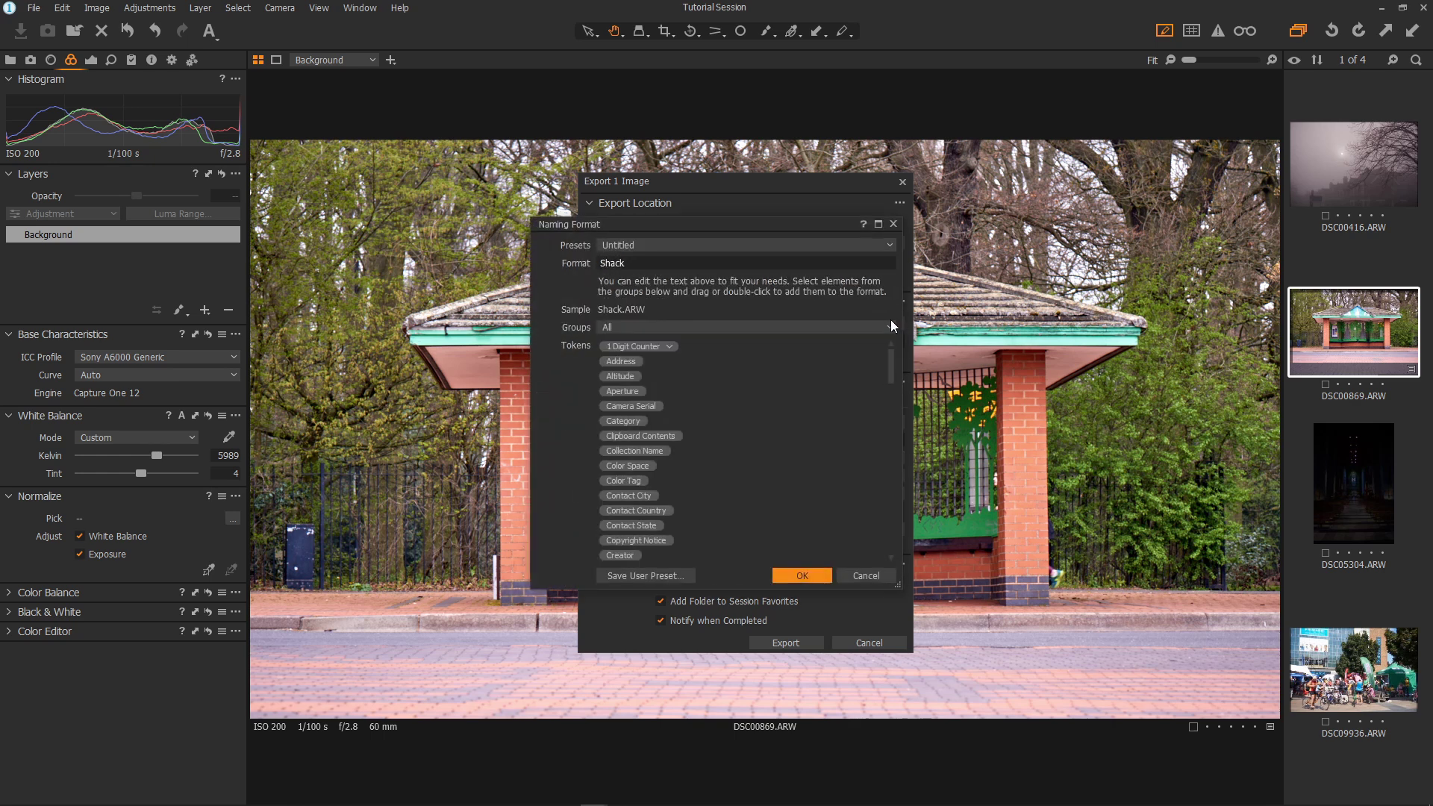
left_click(866, 576)
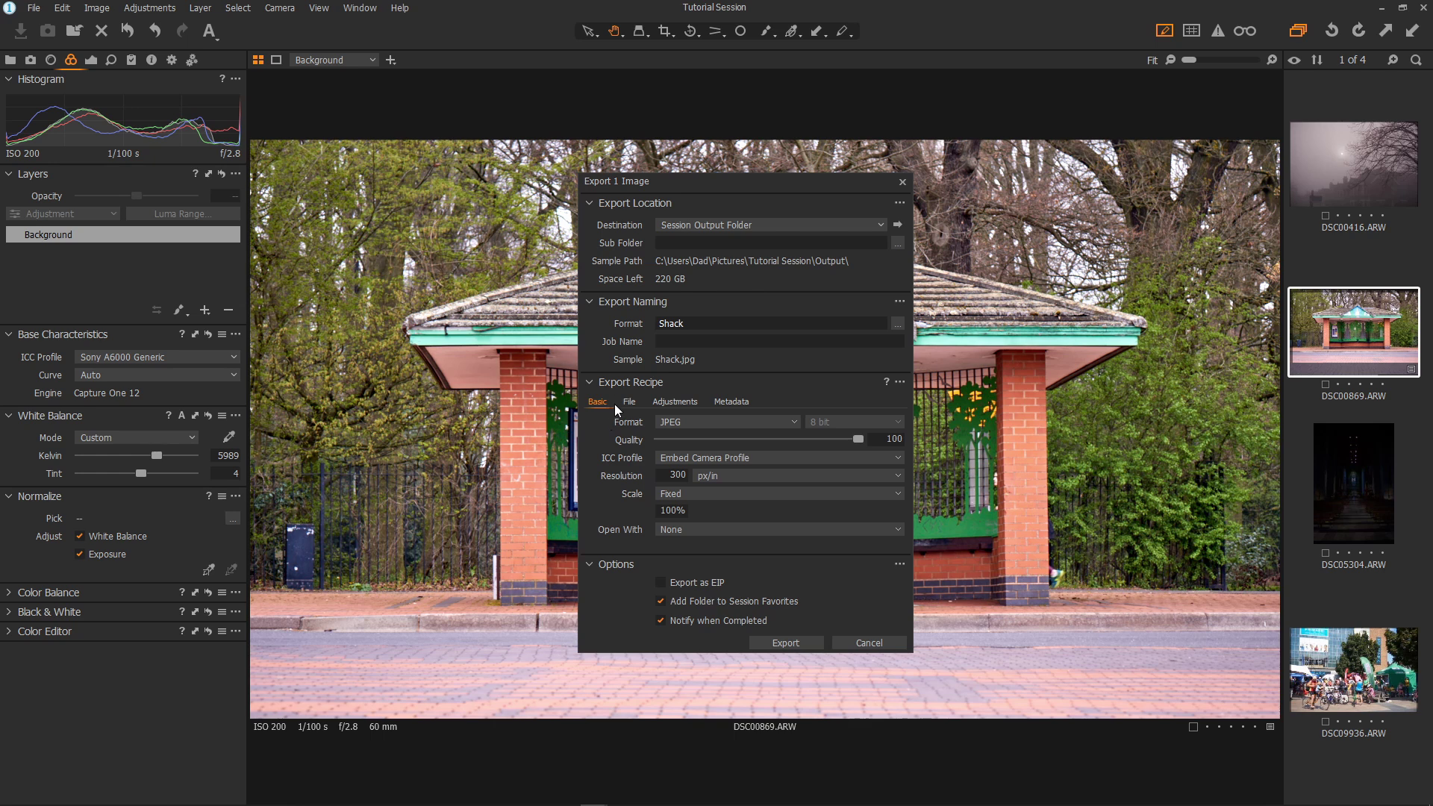
left_click(723, 423)
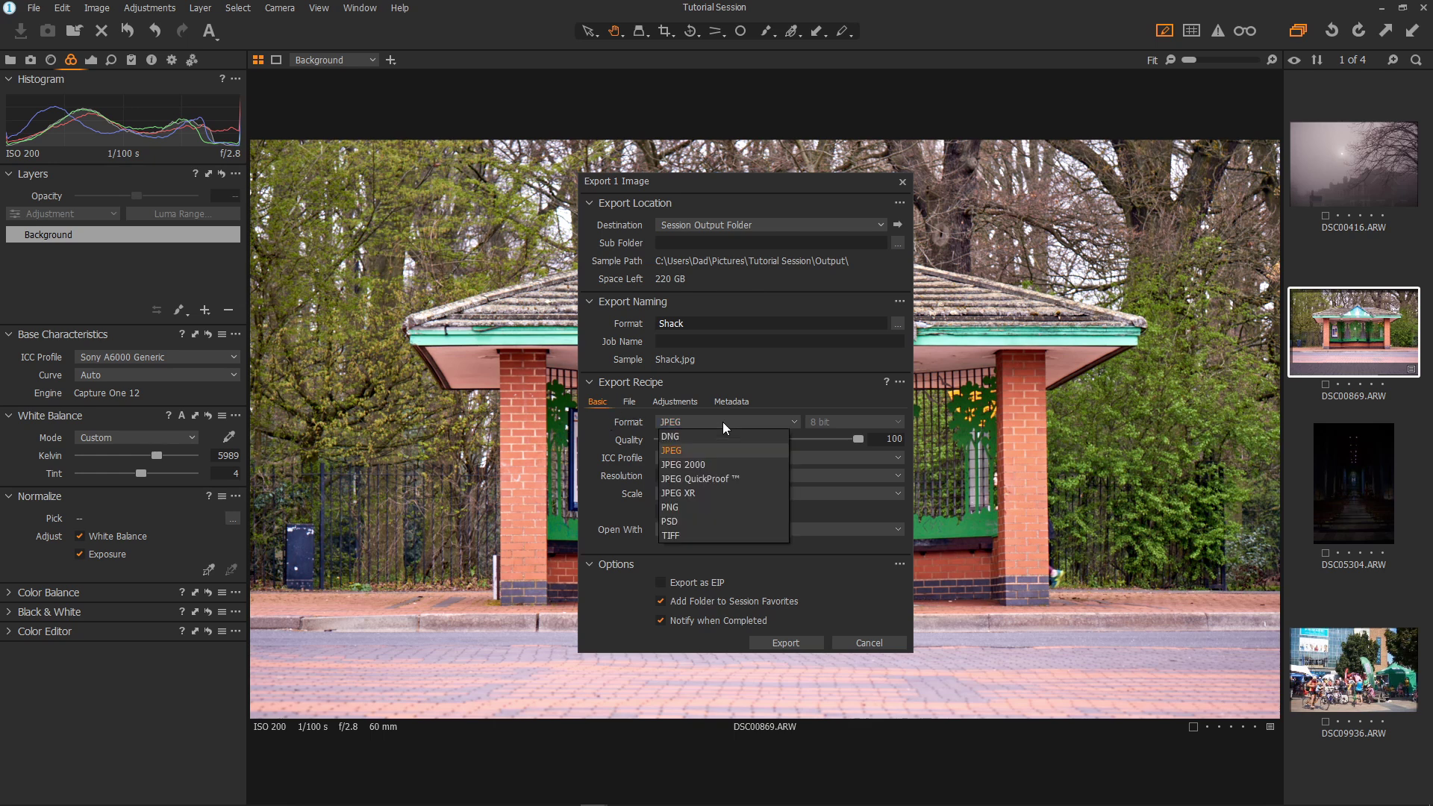
left_click(722, 422)
left_click(722, 422)
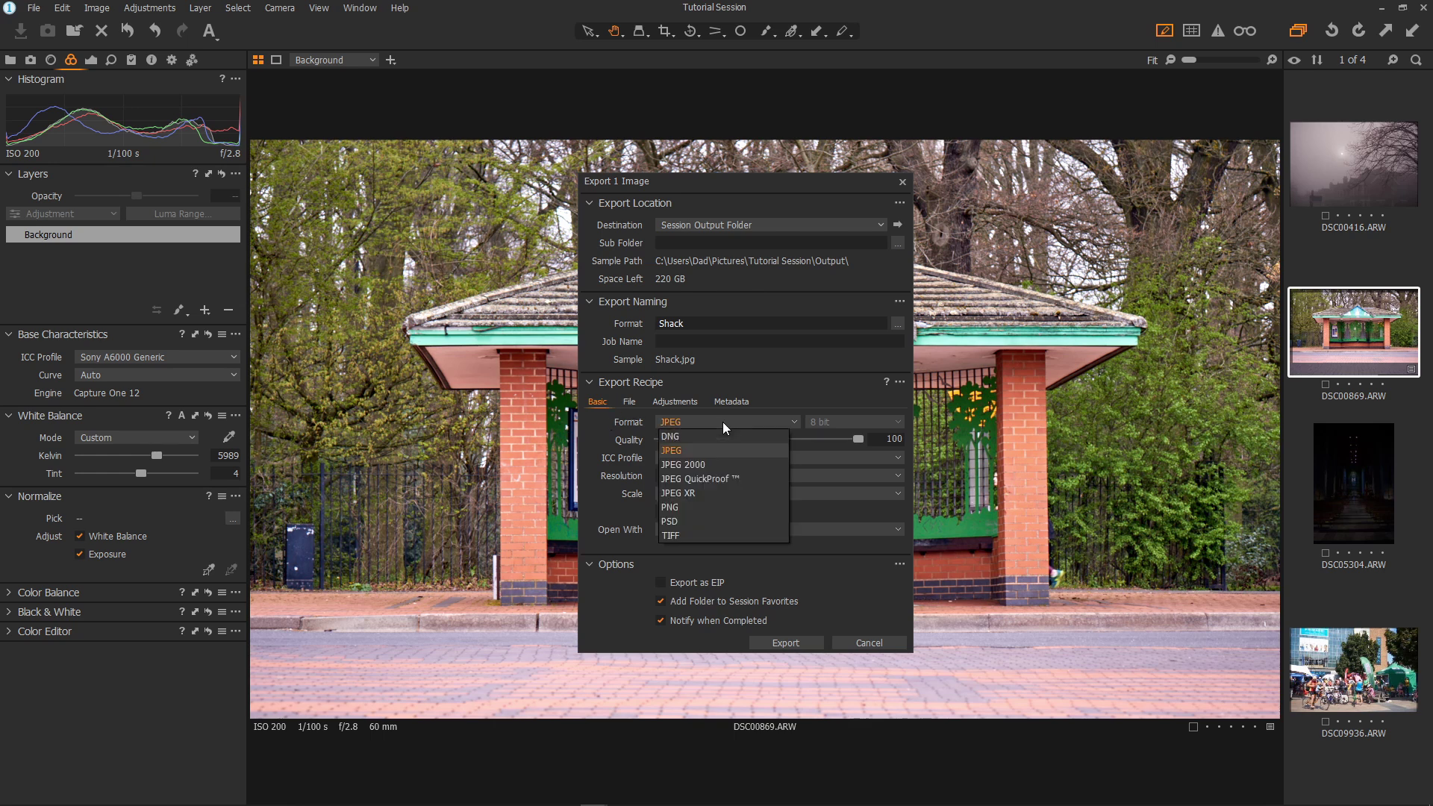
left_click(690, 450)
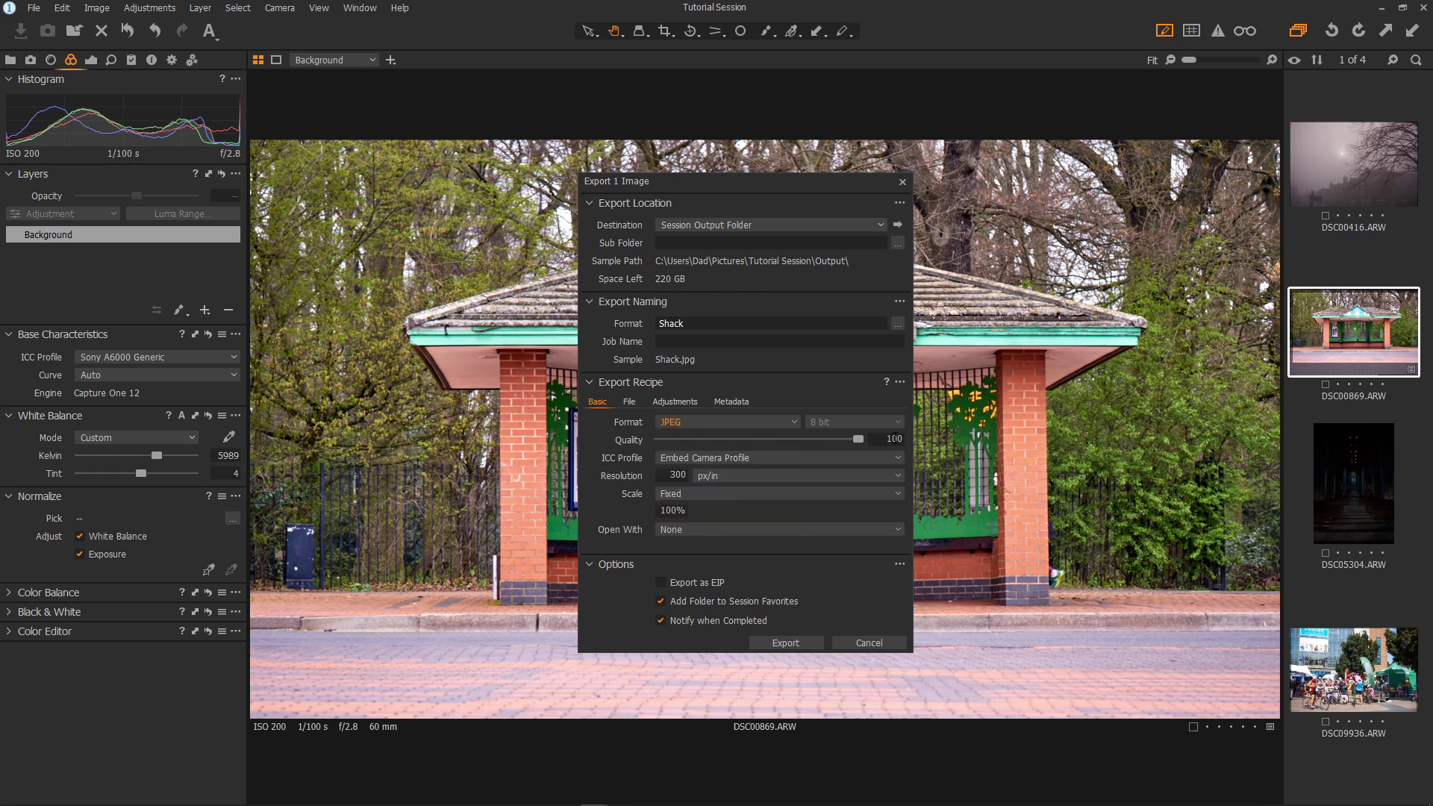
left_click_drag(857, 439, 802, 441)
left_click(707, 457)
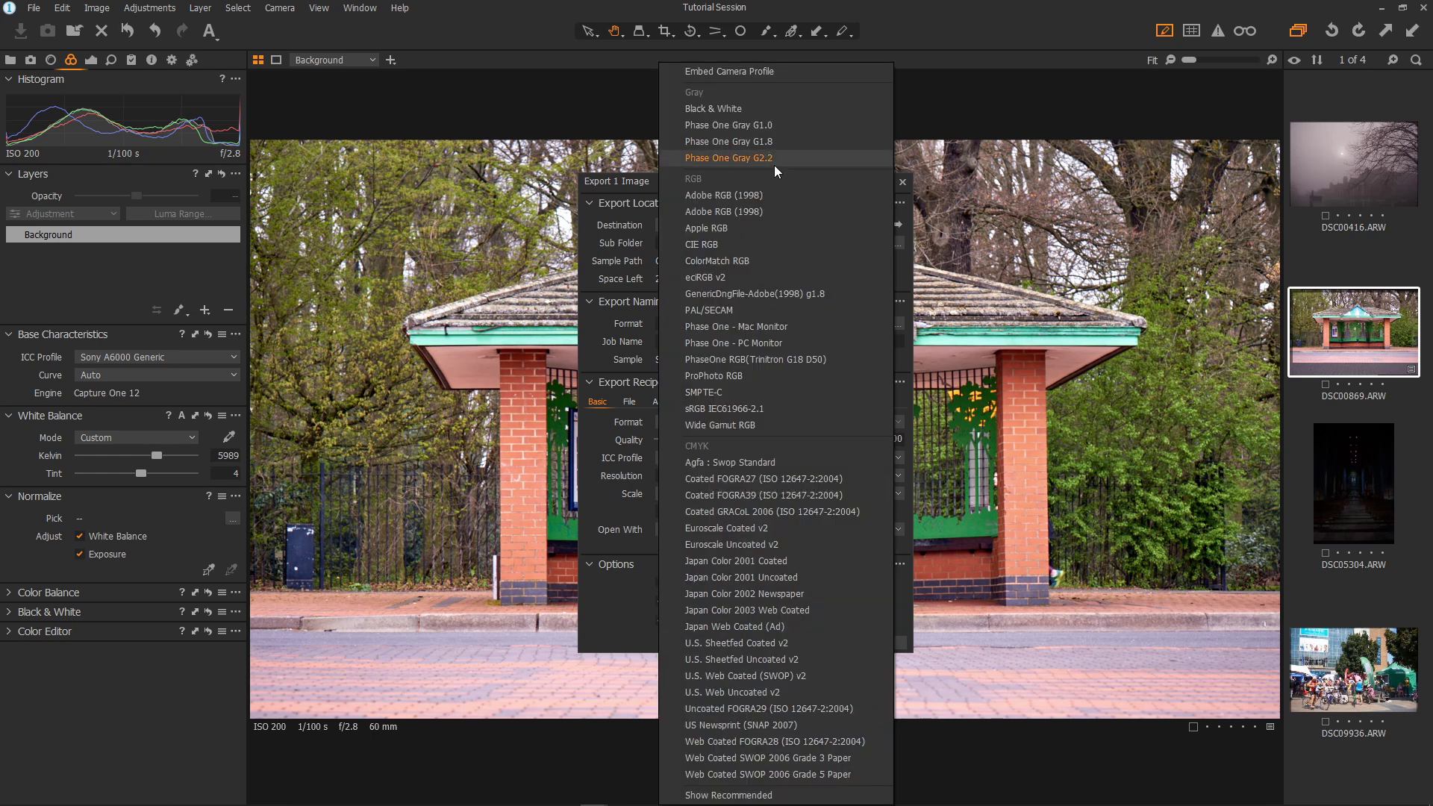
left_click(632, 608)
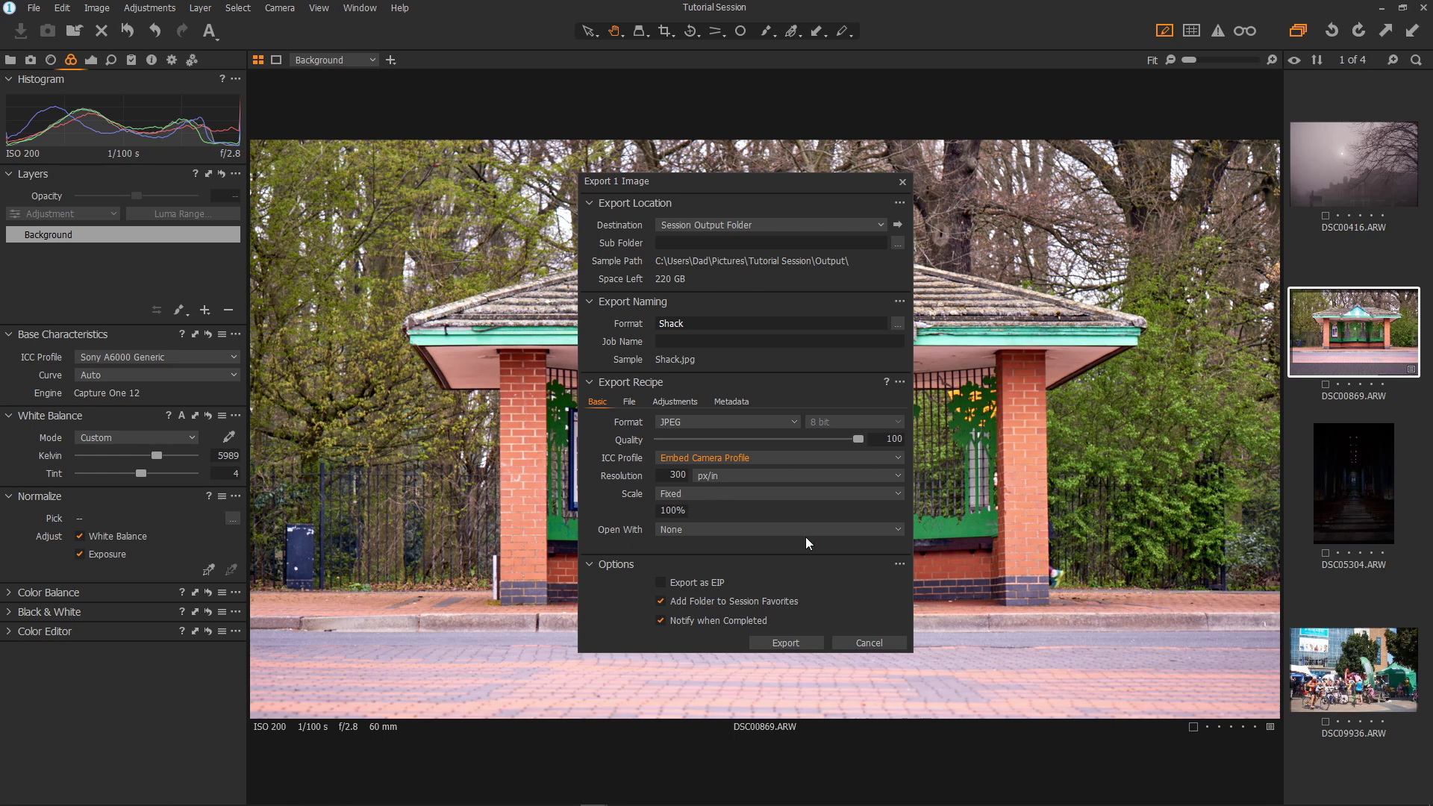
left_click(709, 494)
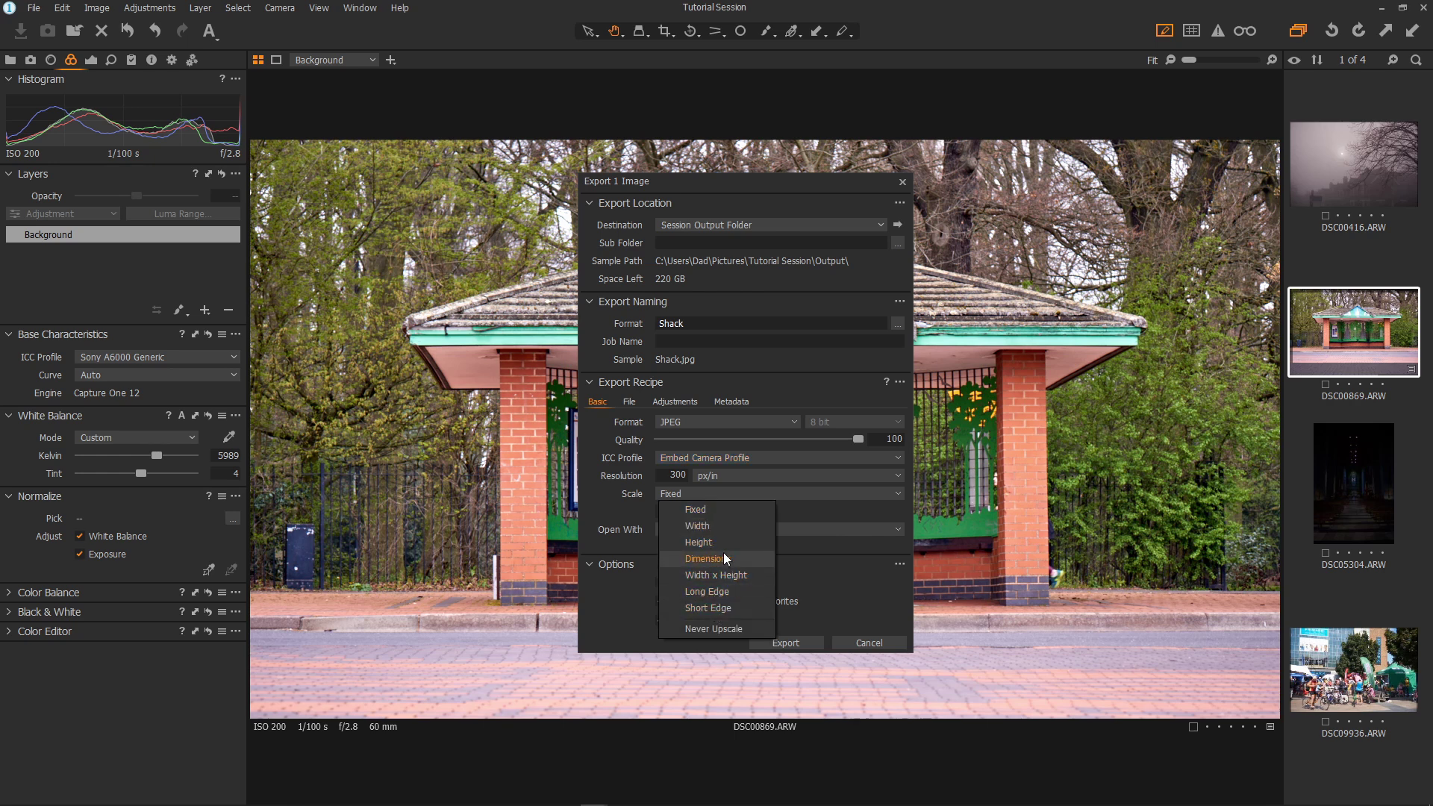
left_click(748, 509)
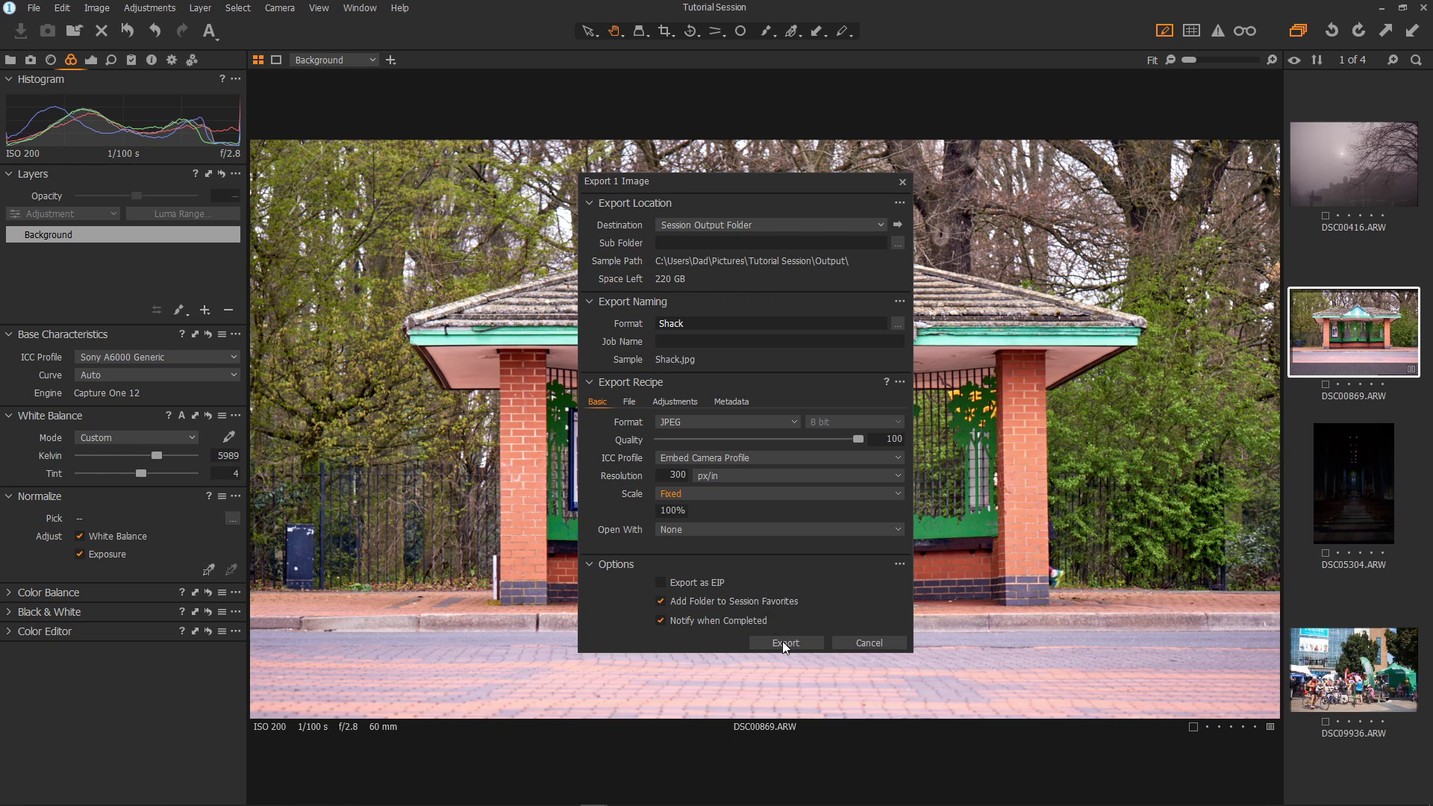
left_click(628, 403)
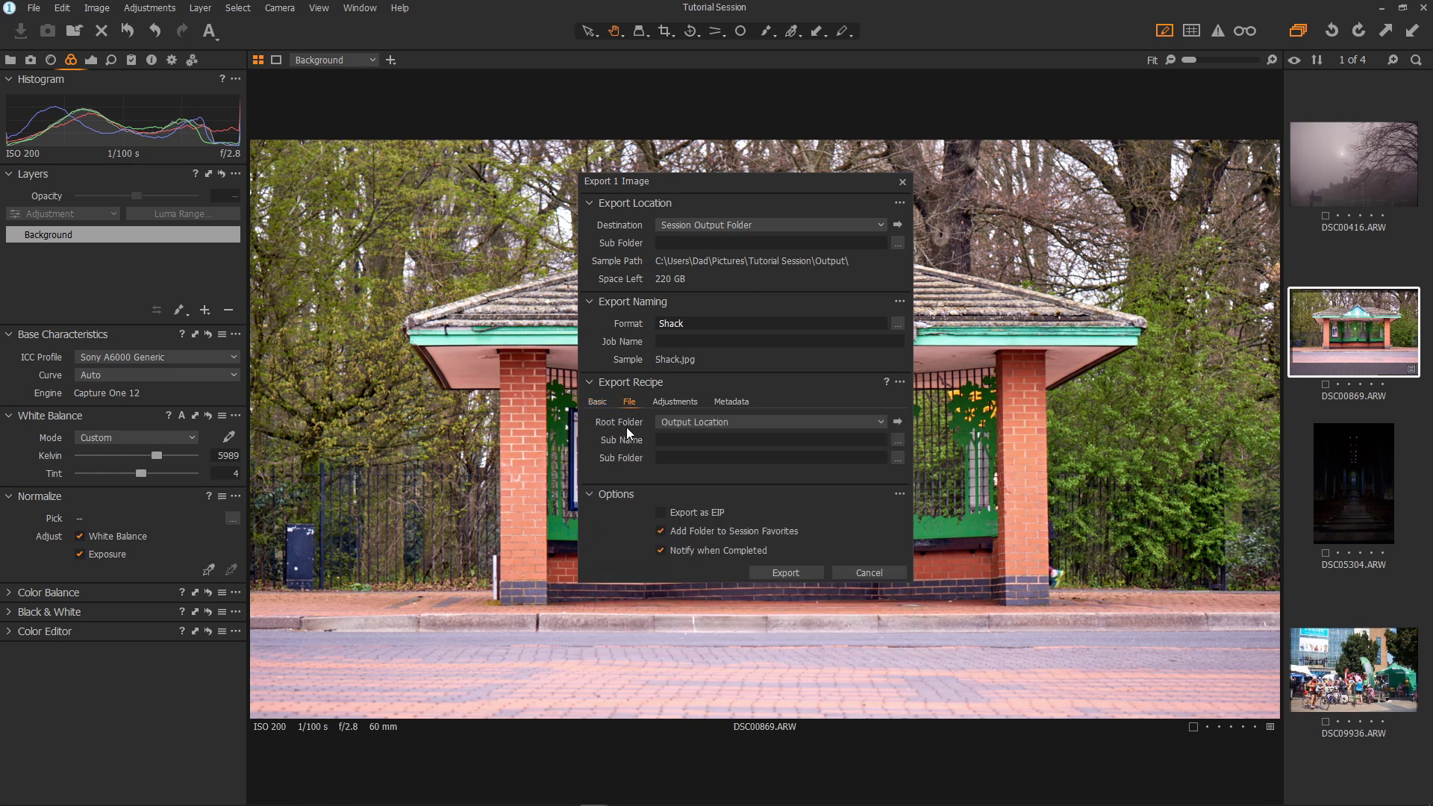
left_click(673, 403)
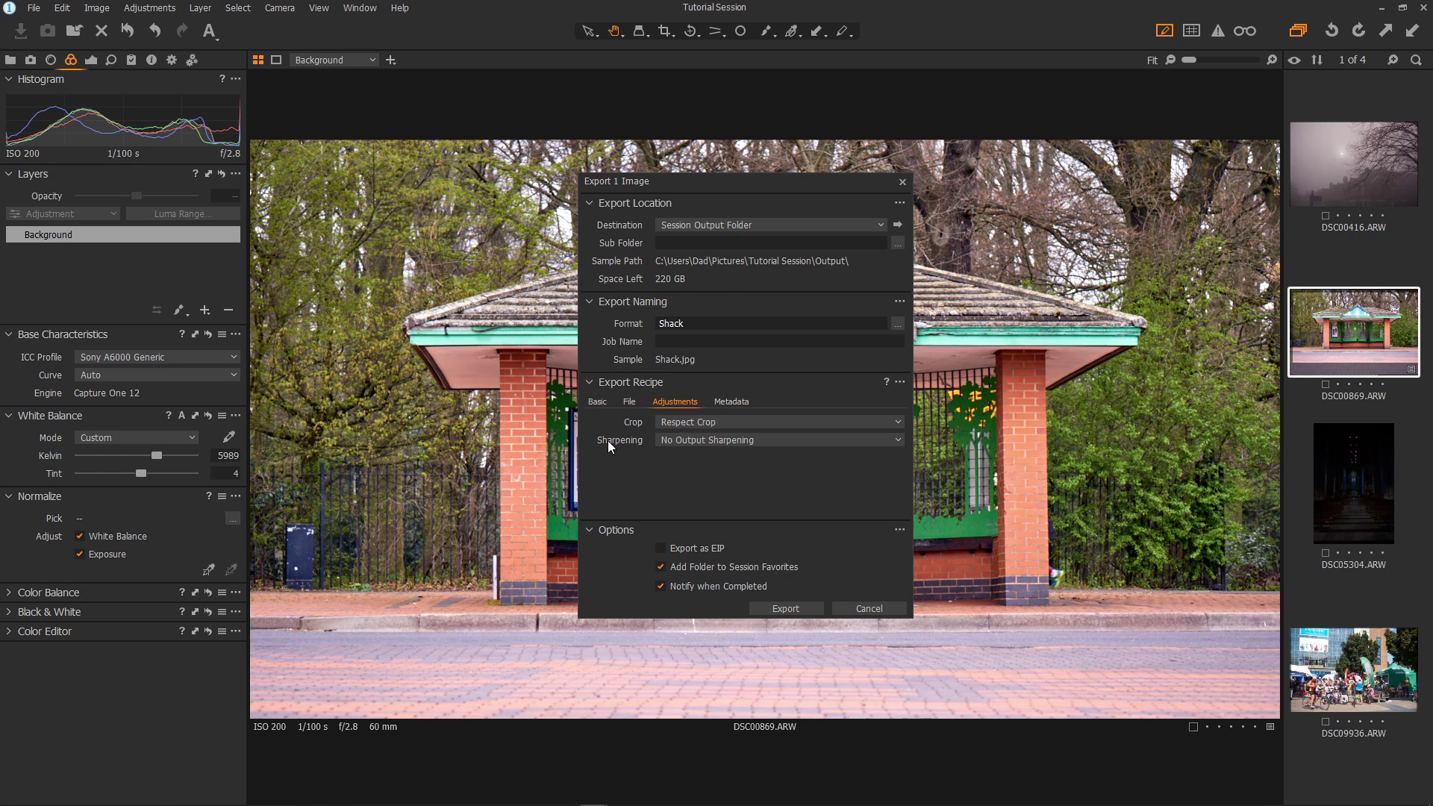
left_click(699, 440)
left_click(698, 440)
left_click(694, 442)
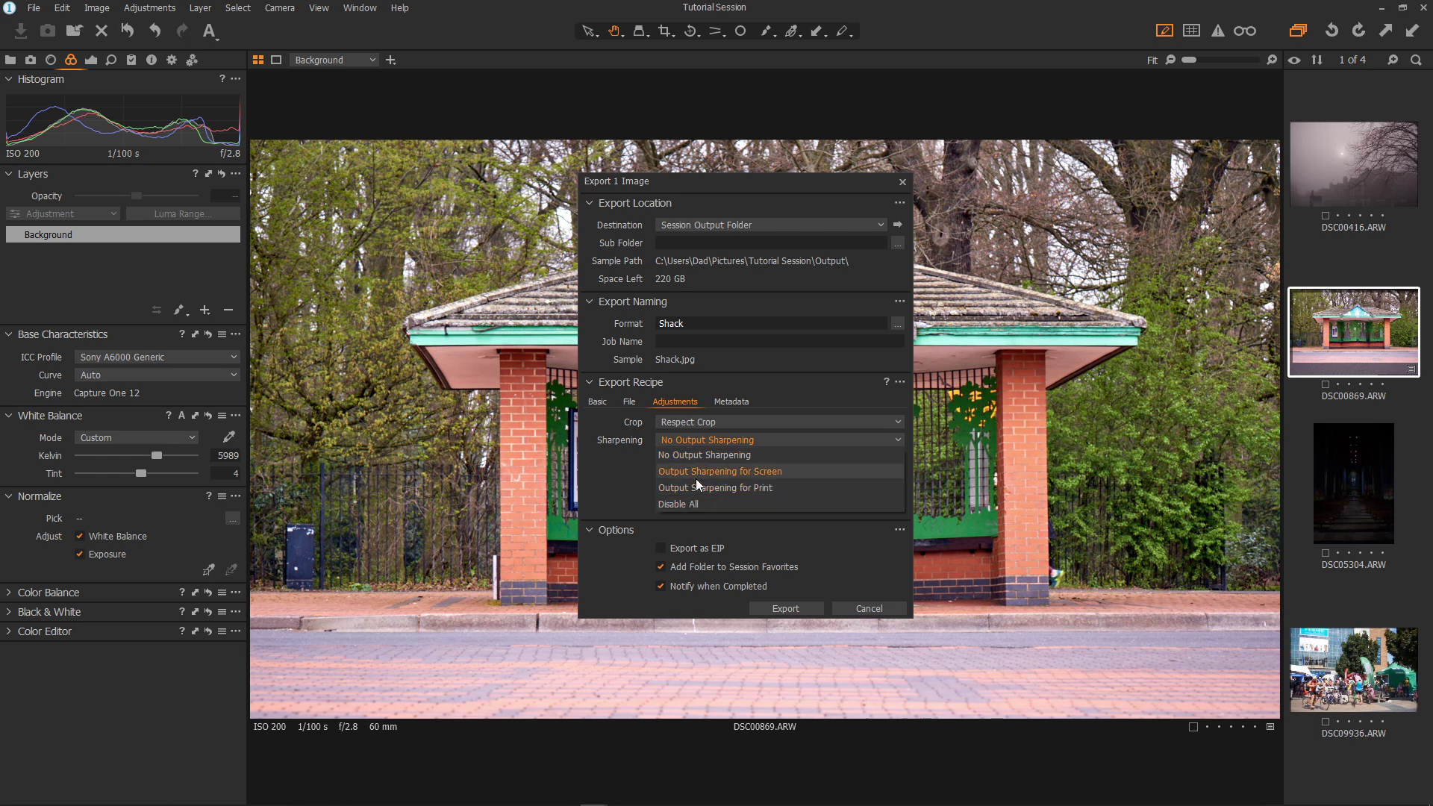
left_click(634, 478)
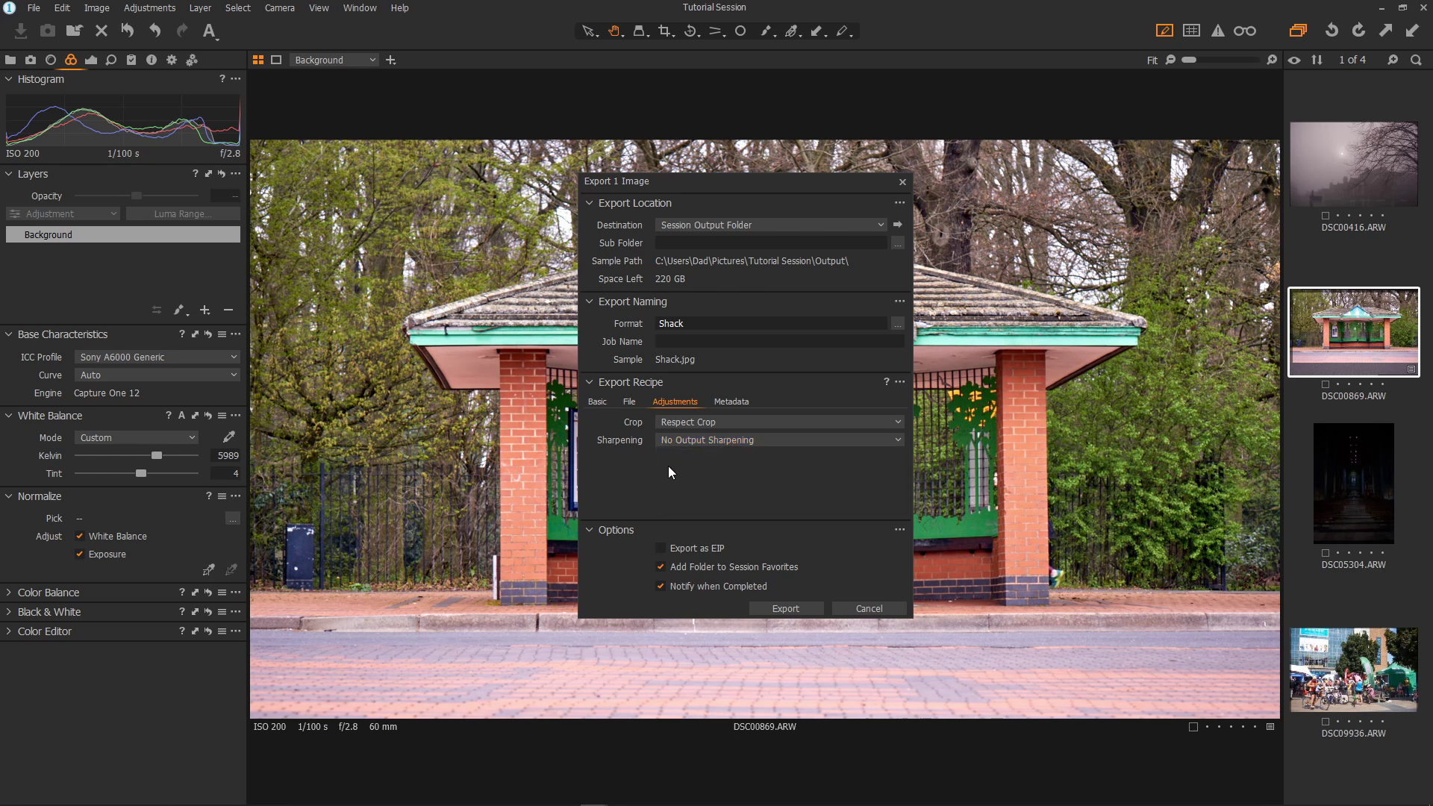
left_click(745, 403)
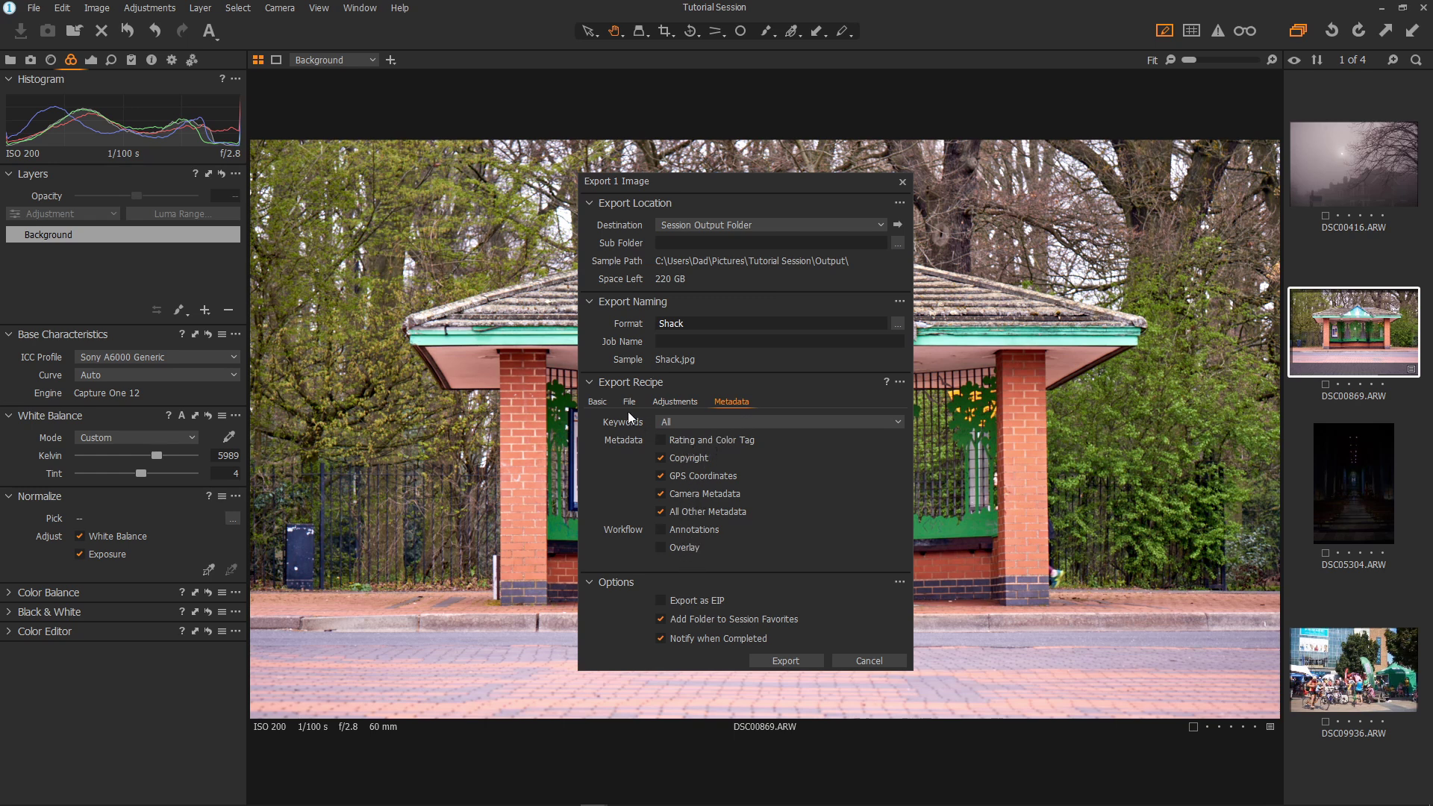
left_click(598, 403)
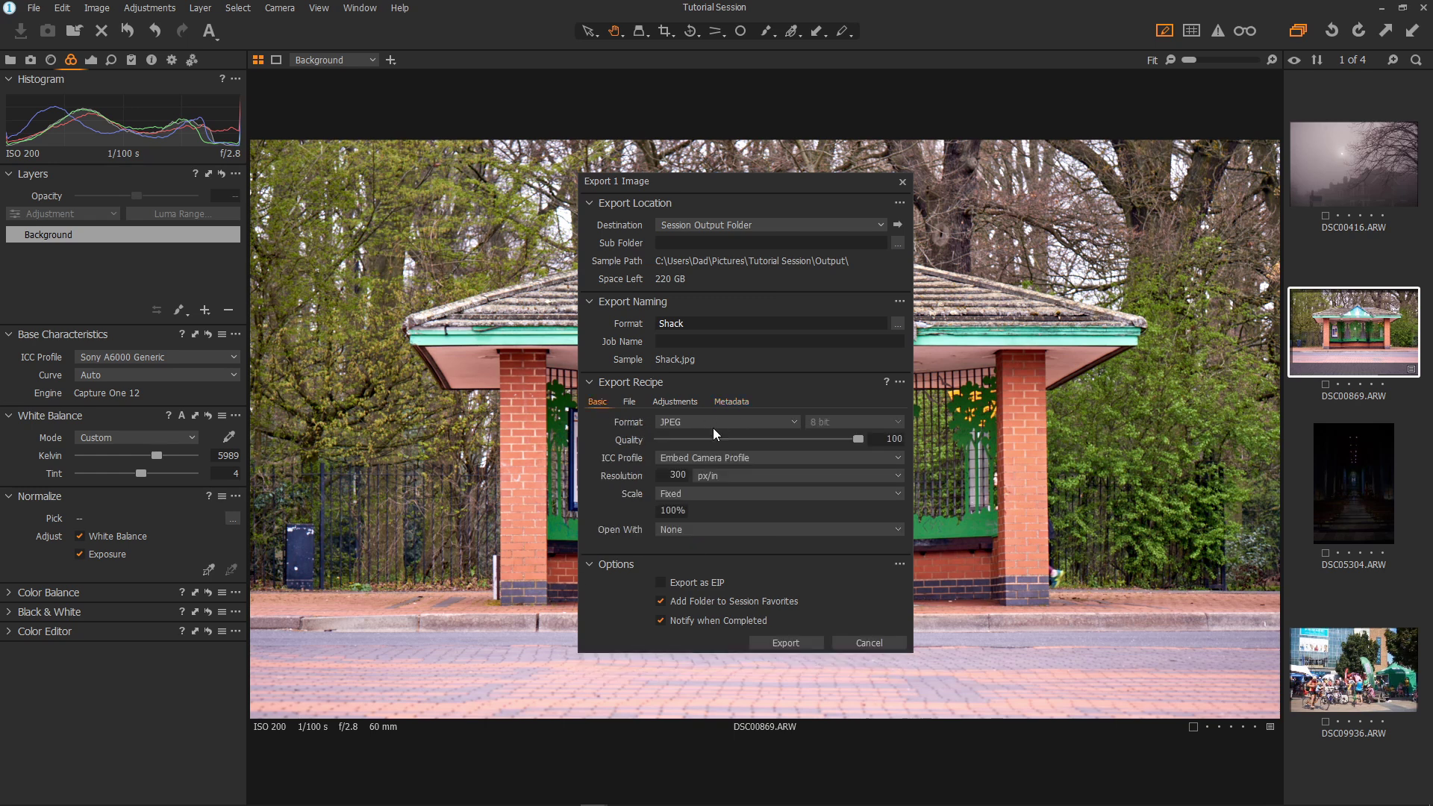
Export the photo as Shack.jpg and display the session Output Location folder in the Library
left_click(785, 642)
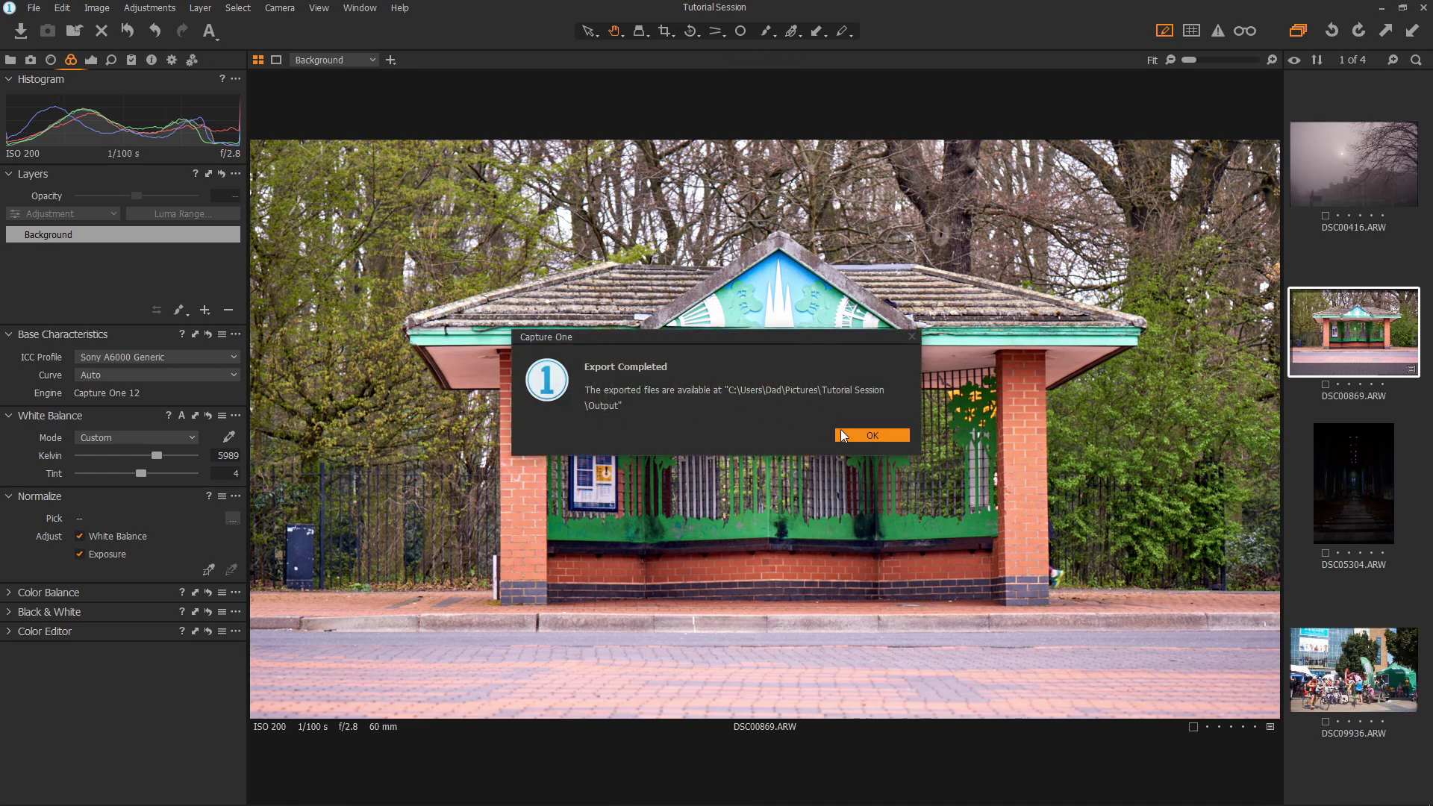
left_click(846, 439)
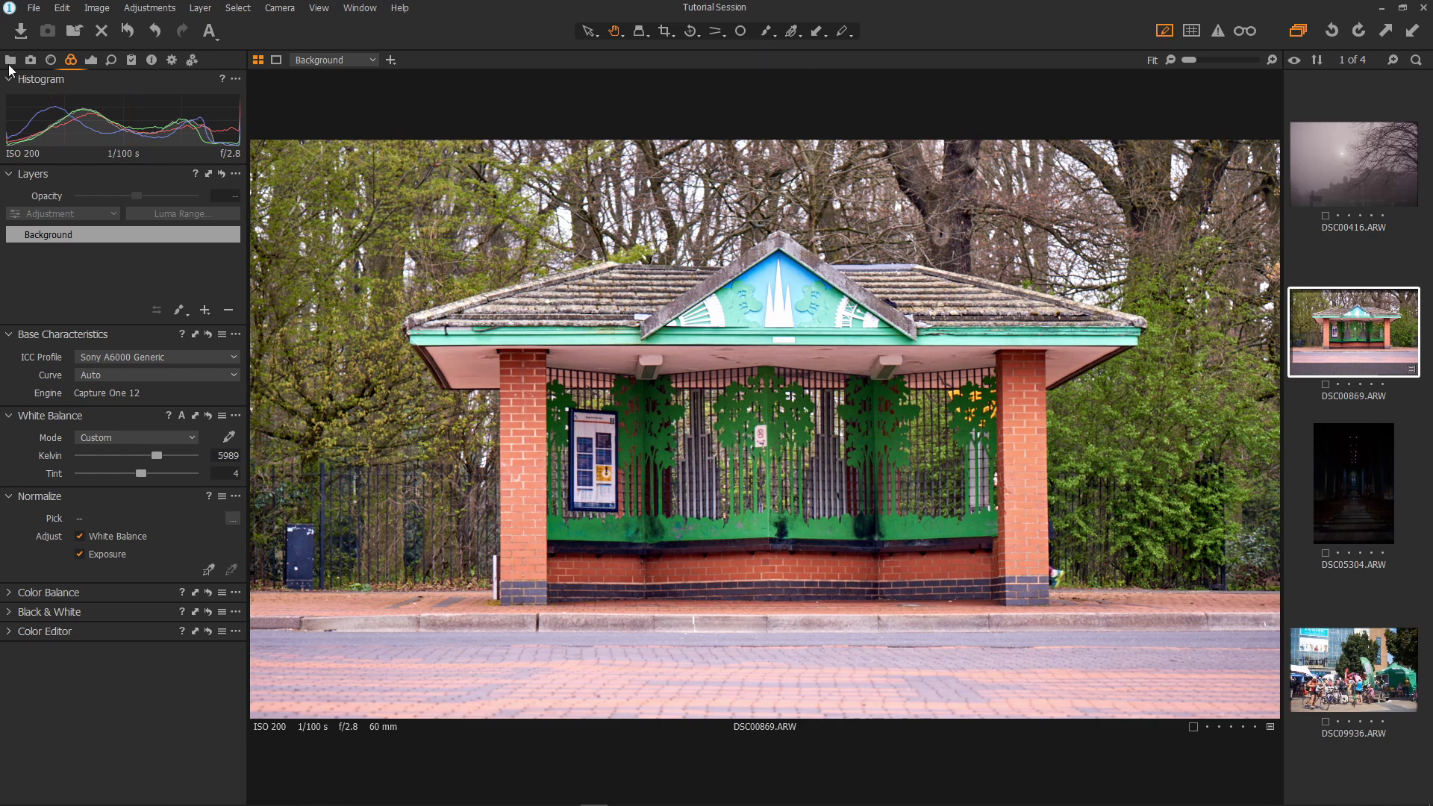
left_click(10, 64)
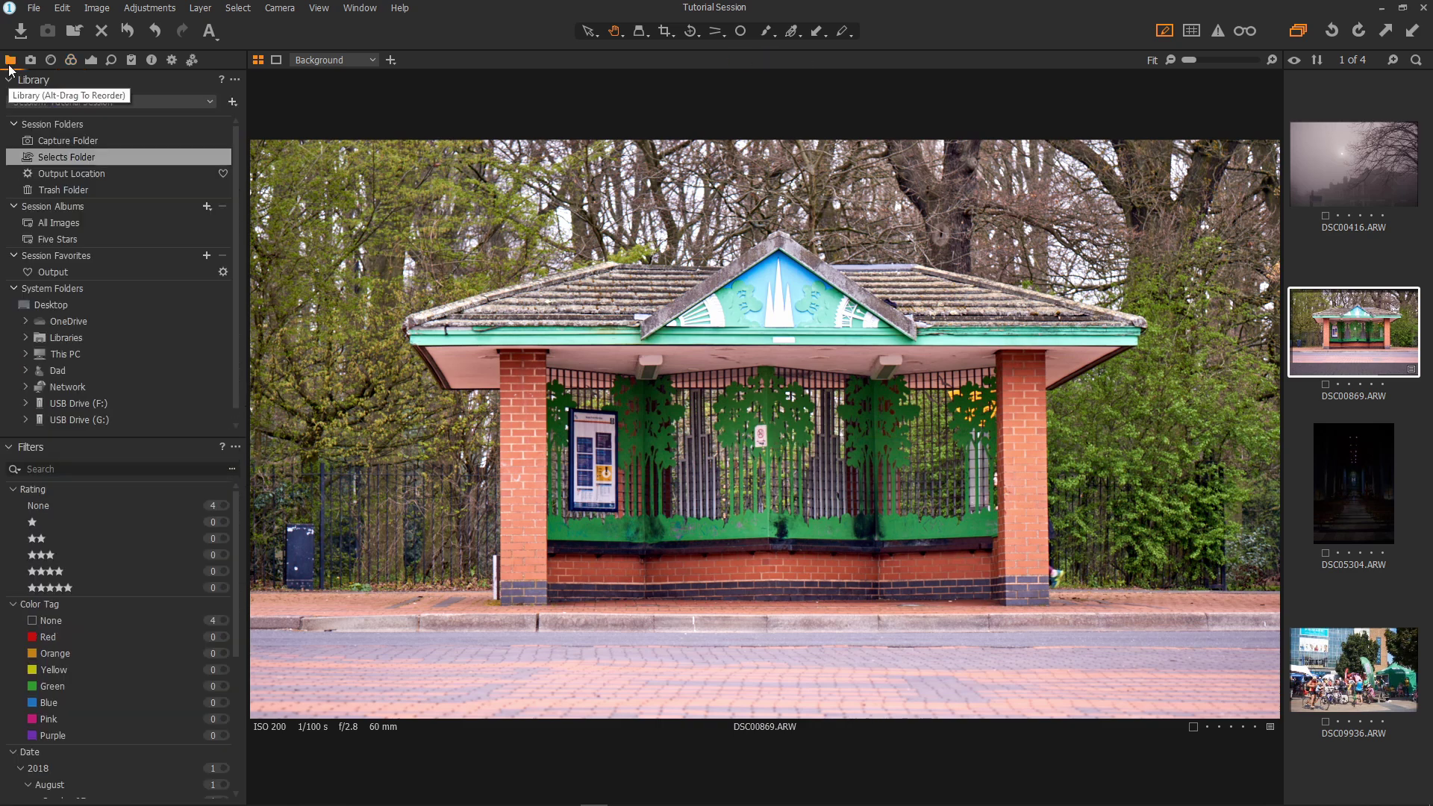
left_click(85, 177)
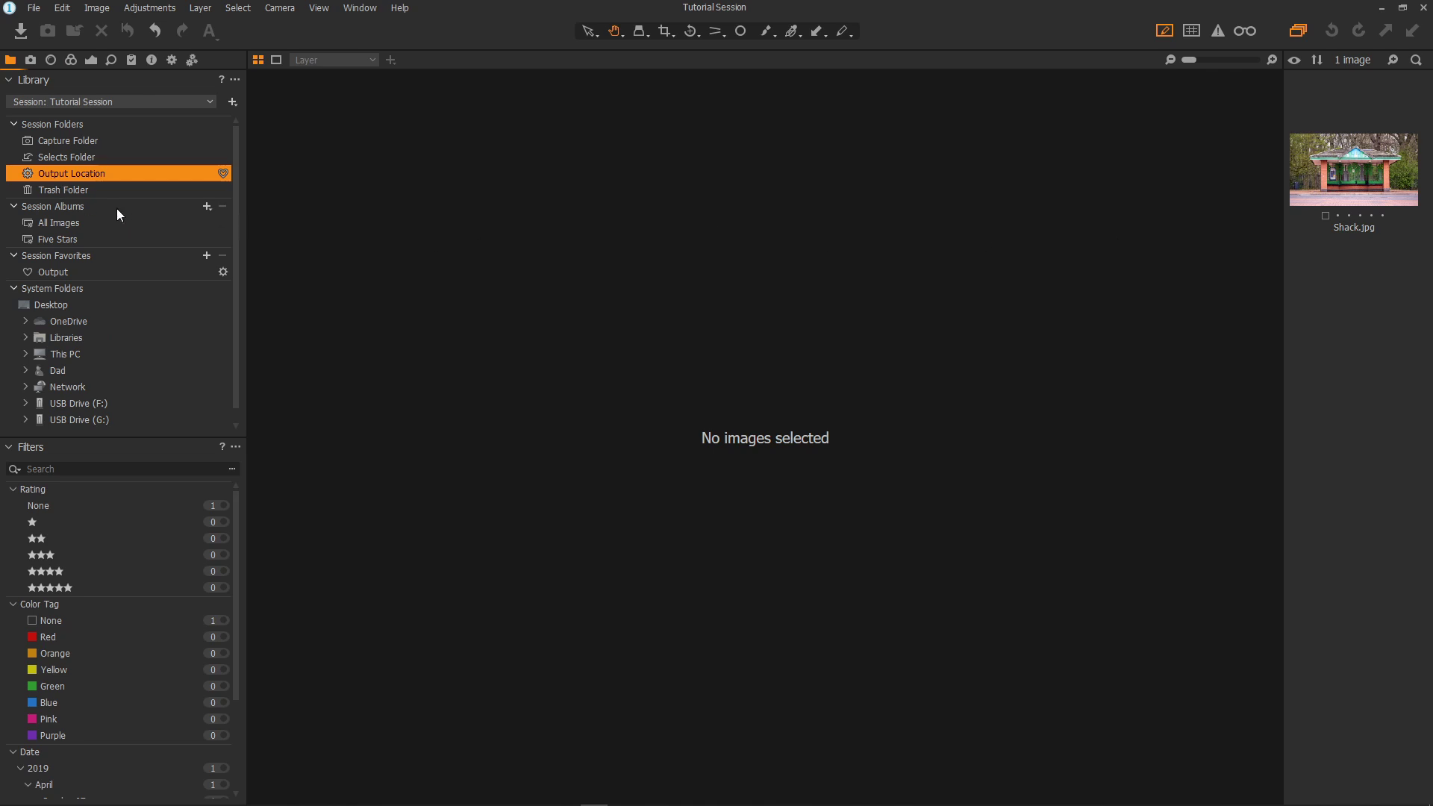
right_click(80, 177)
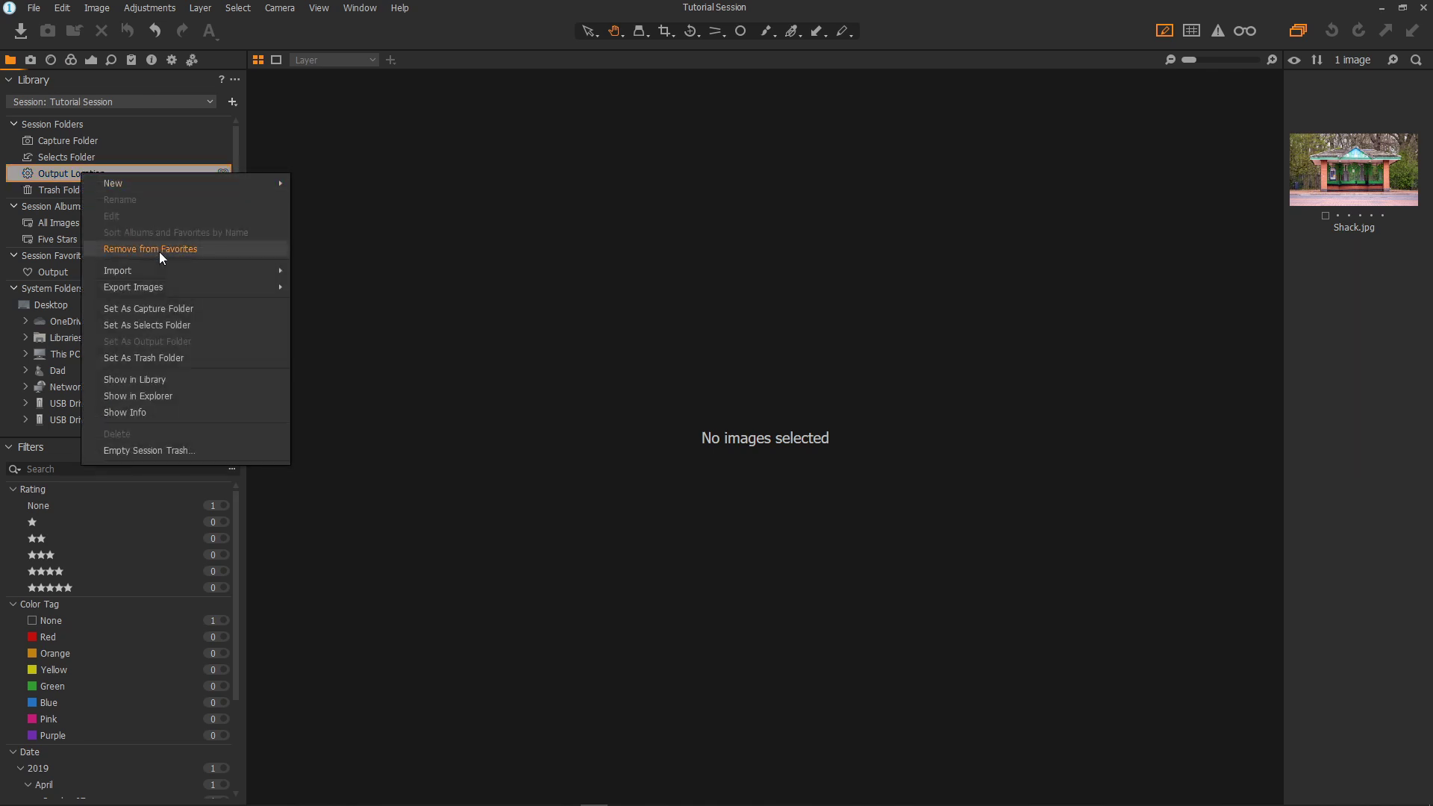
Reveal the Output folder in Explorer and preview Shack.jpg in Affinity Photo, then close it
left_click(153, 398)
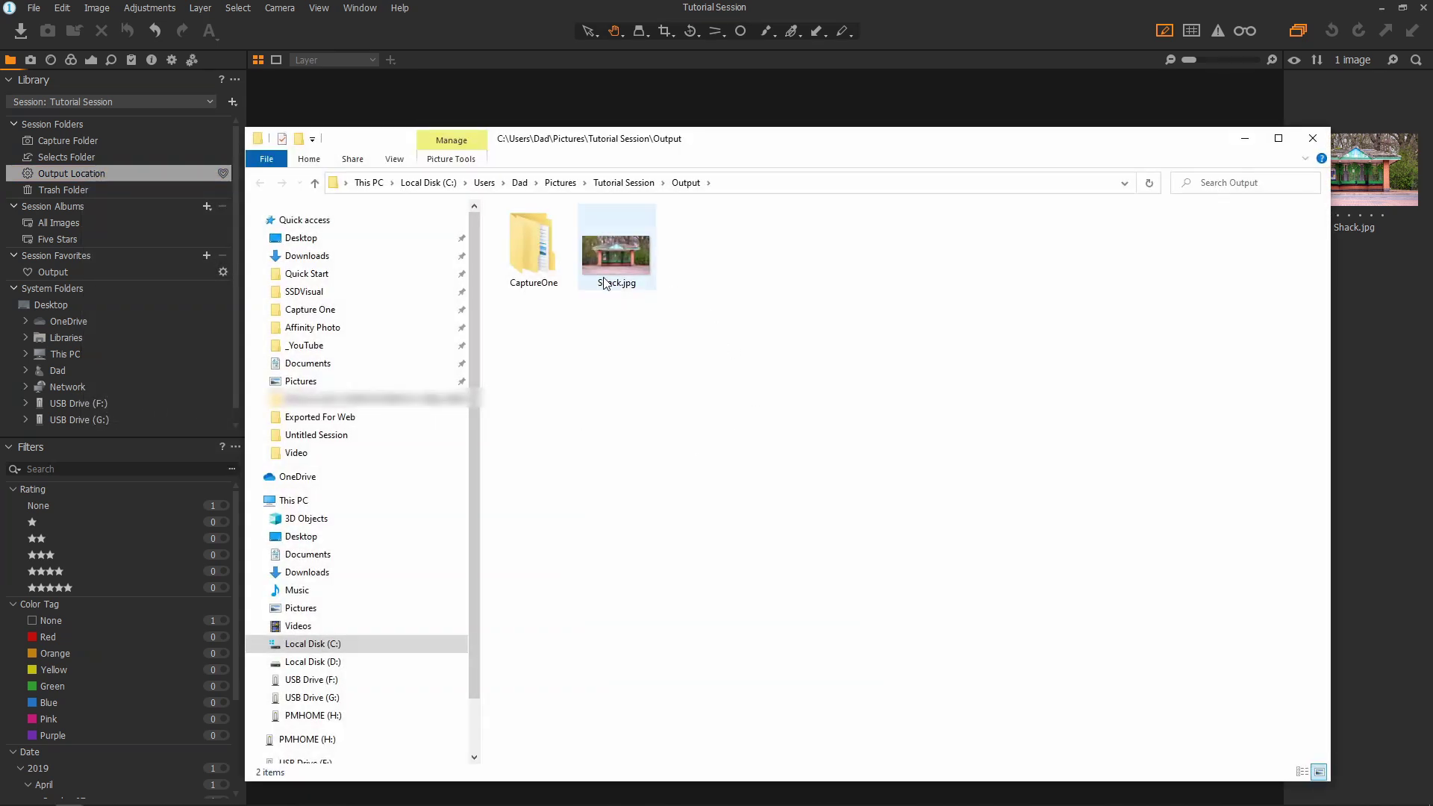
left_click(623, 271)
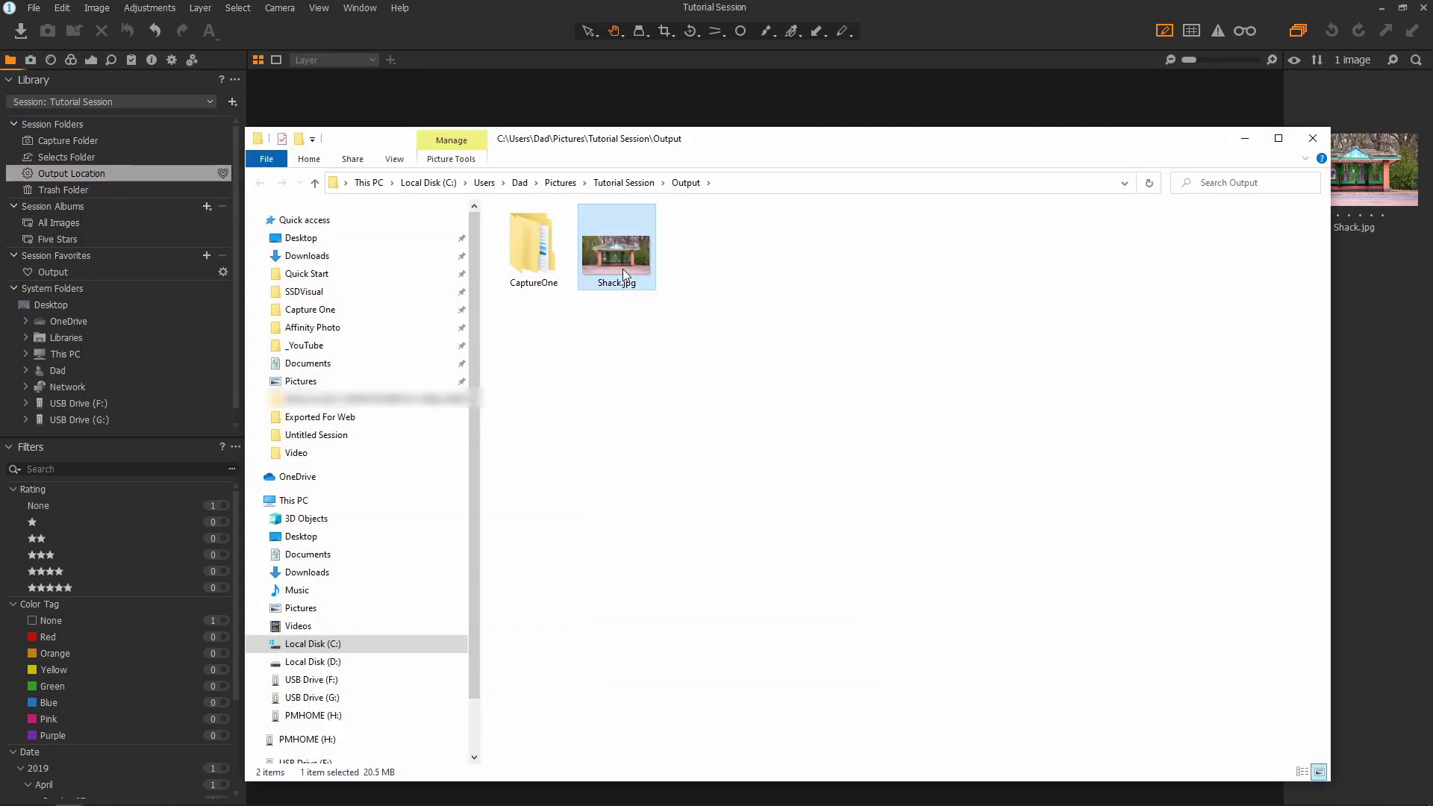
double_click(623, 271)
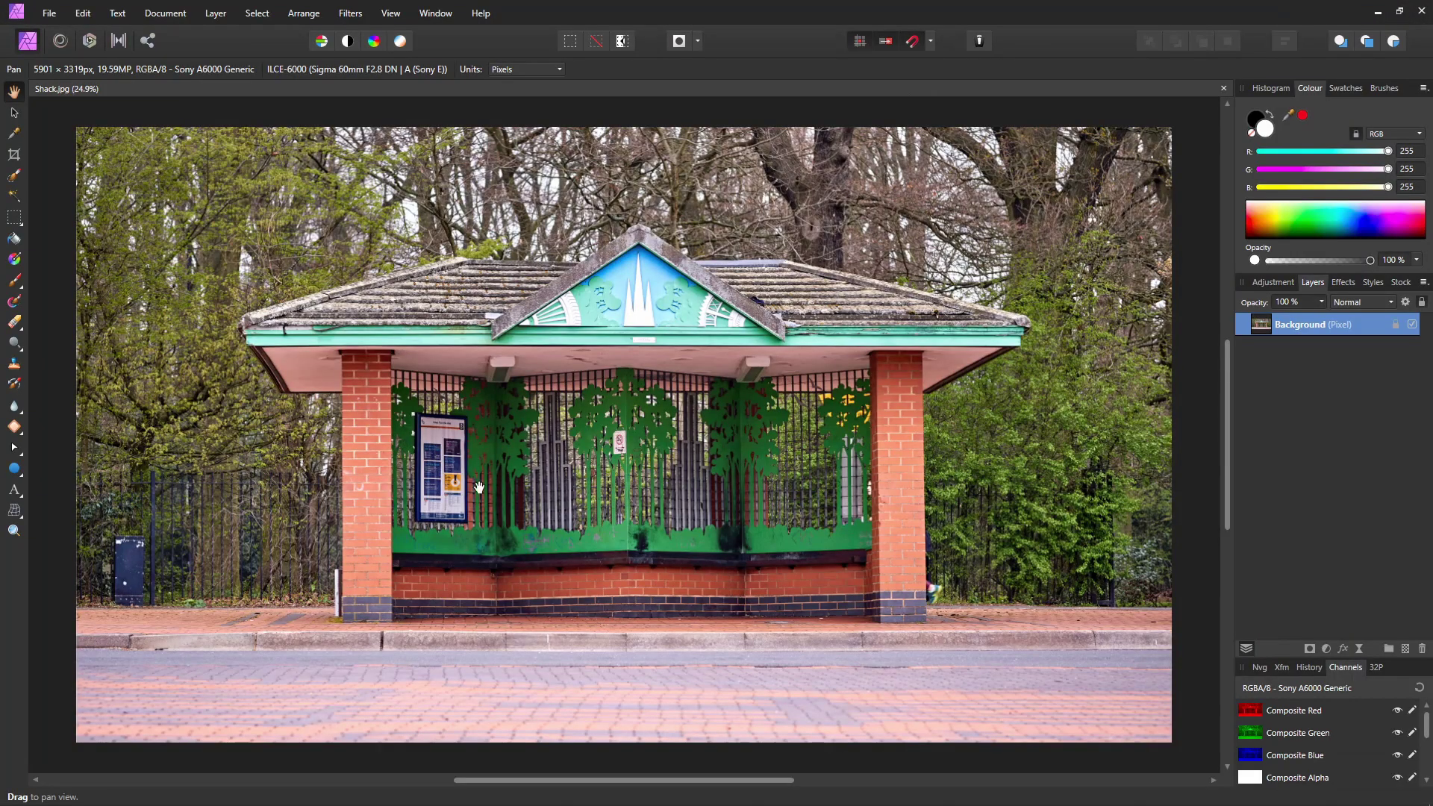
left_click(1423, 17)
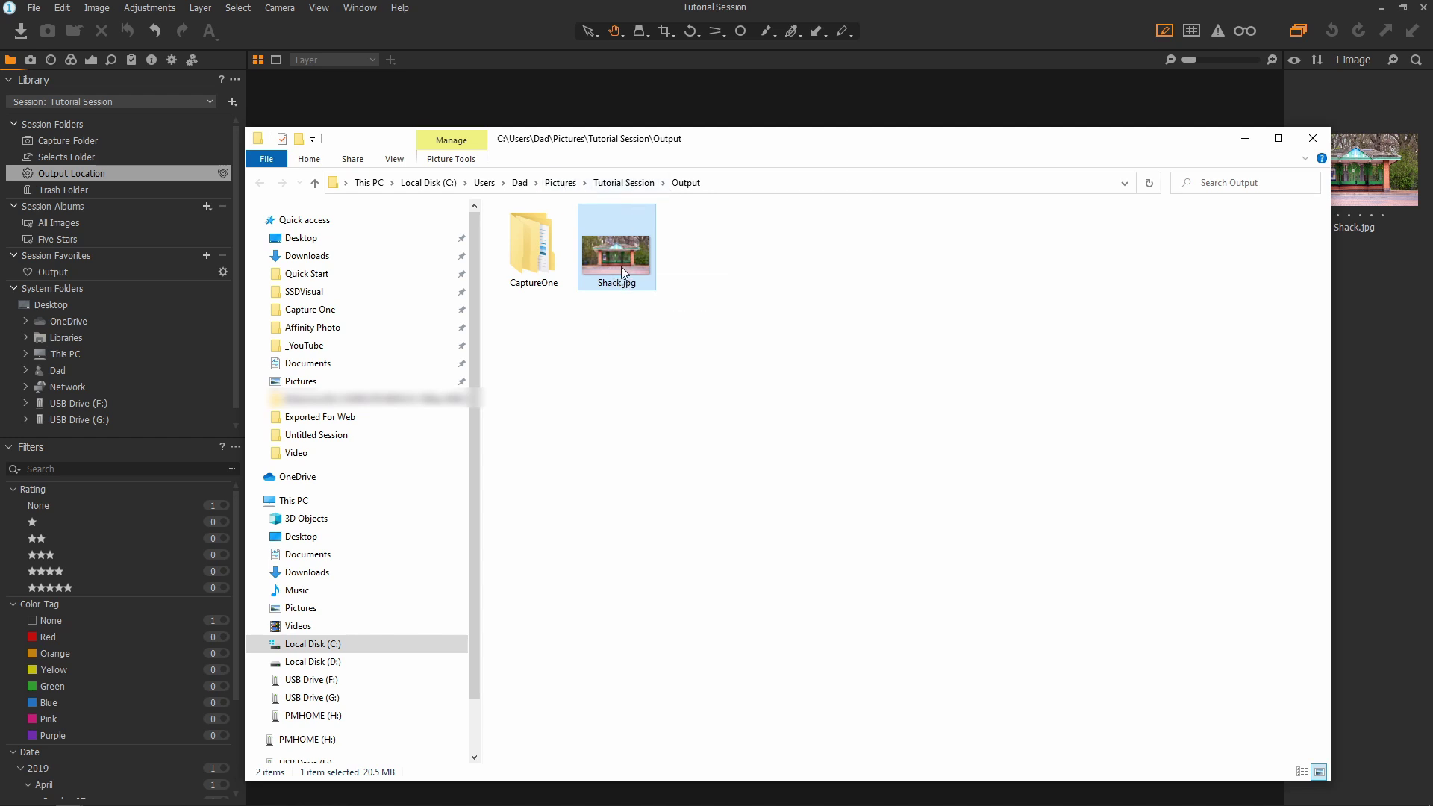
Close File Explorer to return to Capture One's Output Location showing Shack.jpg
mouse_move(624, 273)
left_click(1312, 140)
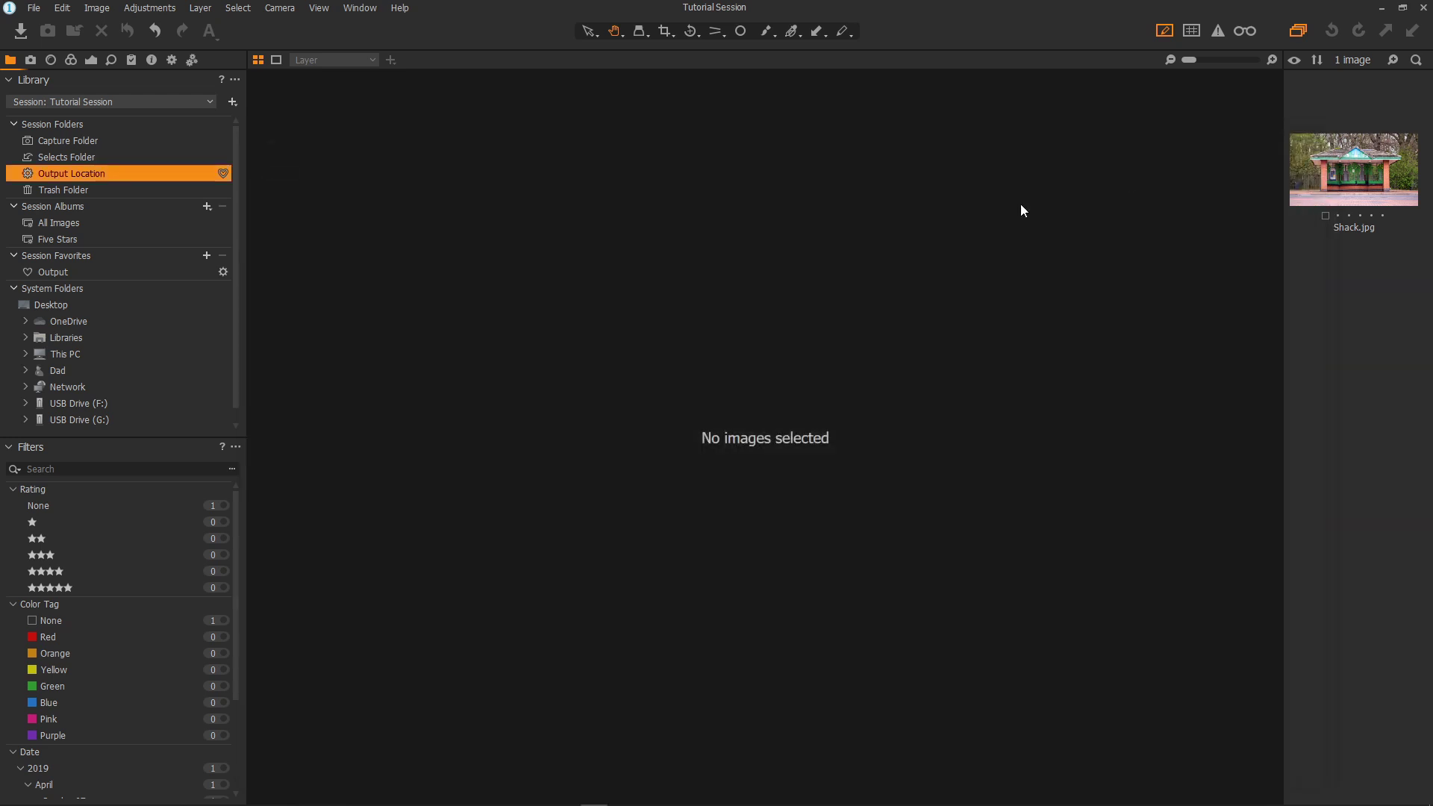